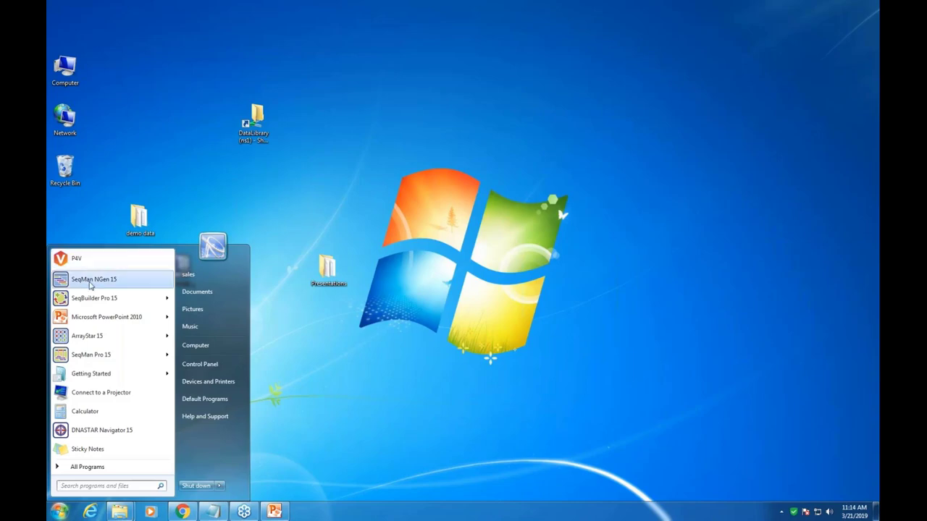
Launch SeqMan NGen 15 from the Start menu
left_click(128, 398)
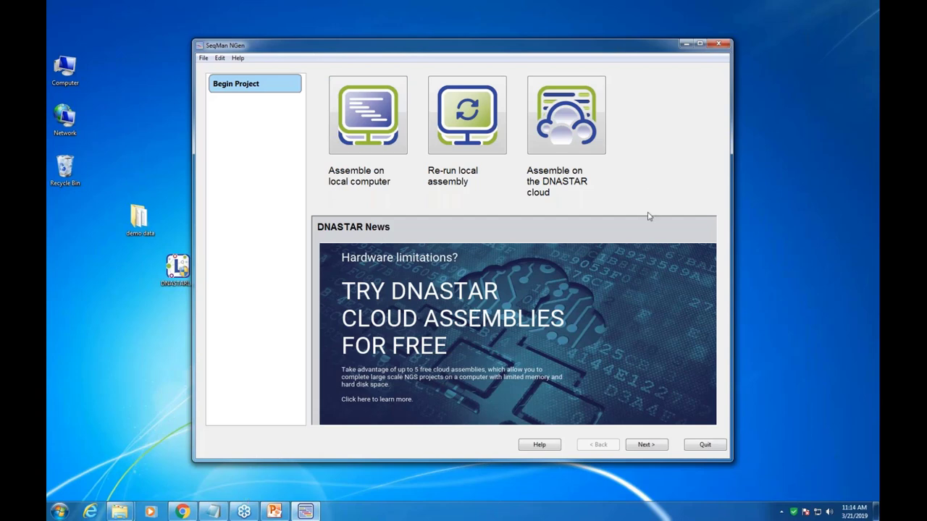
Choose assembly on the DNASTAR cloud with saved account login and continue to Cloud Assembly
left_click(573, 127)
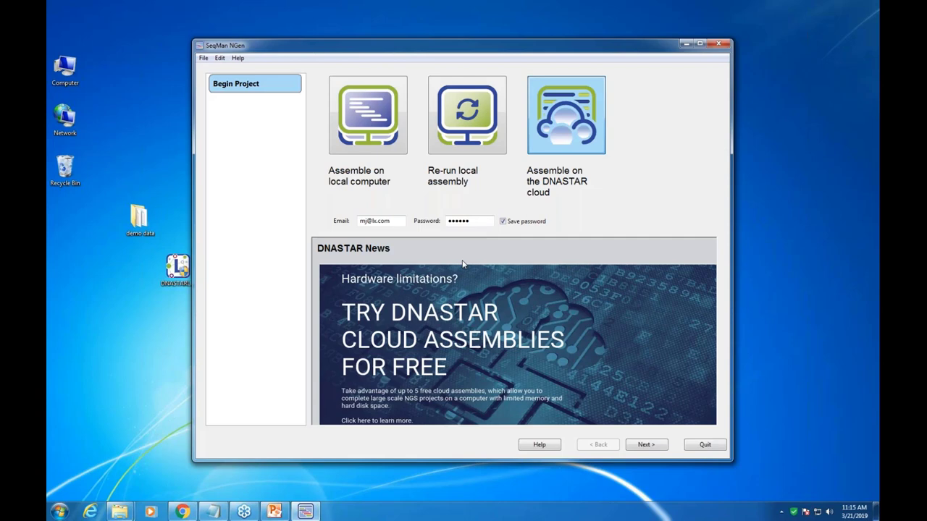
left_click(646, 446)
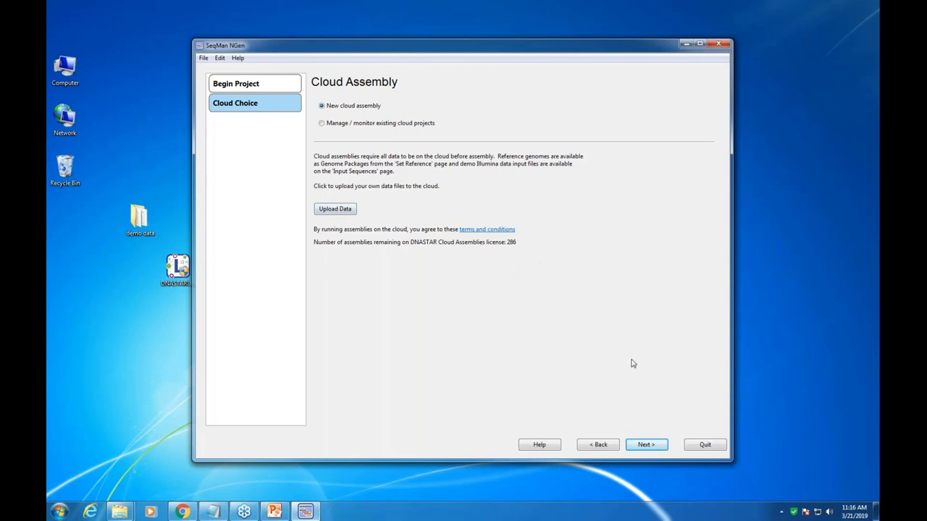
Open the Cloud Data Drive for uploading and go to its root level listing 15 folders
left_click(336, 211)
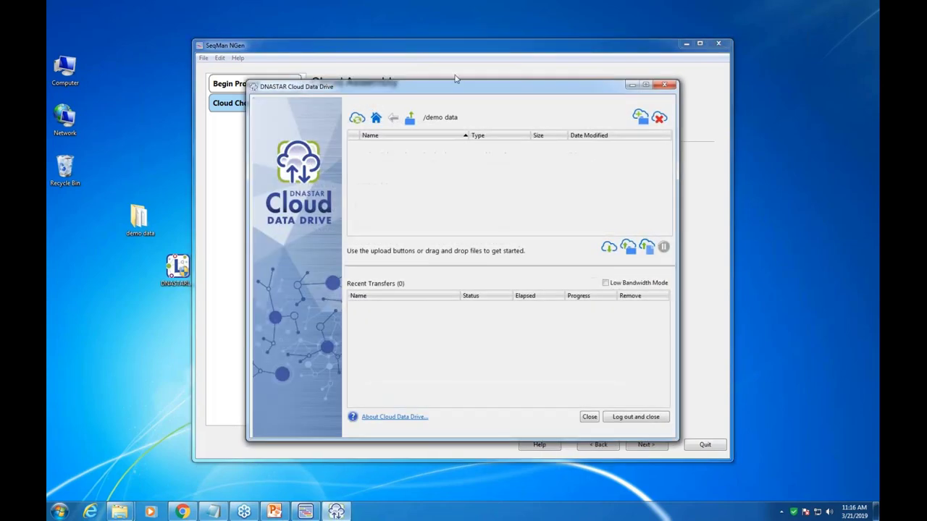
left_click_drag(450, 89, 490, 144)
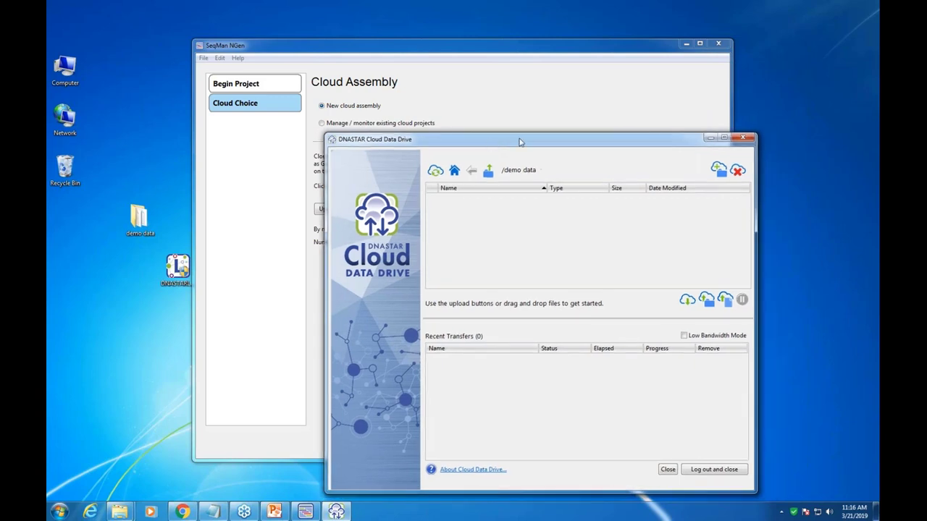
left_click_drag(519, 141, 505, 147)
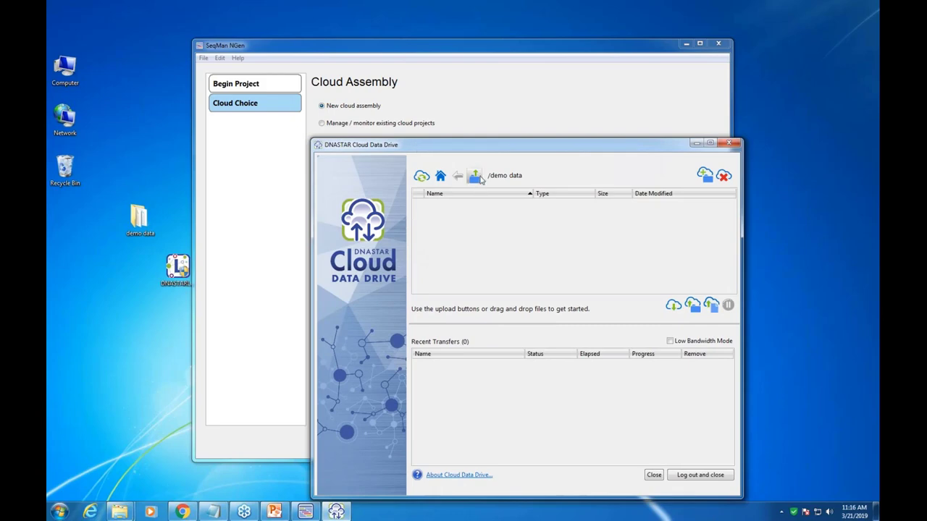
left_click(440, 176)
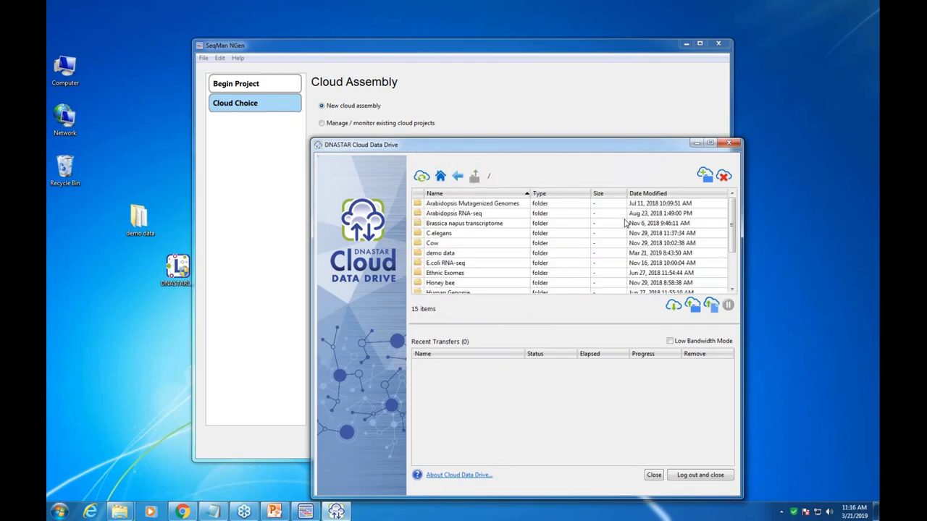
mouse_move(733, 224)
left_mouse_down()
mouse_move(737, 253)
mouse_move(736, 226)
left_mouse_up()
left_click_drag(531, 149, 528, 142)
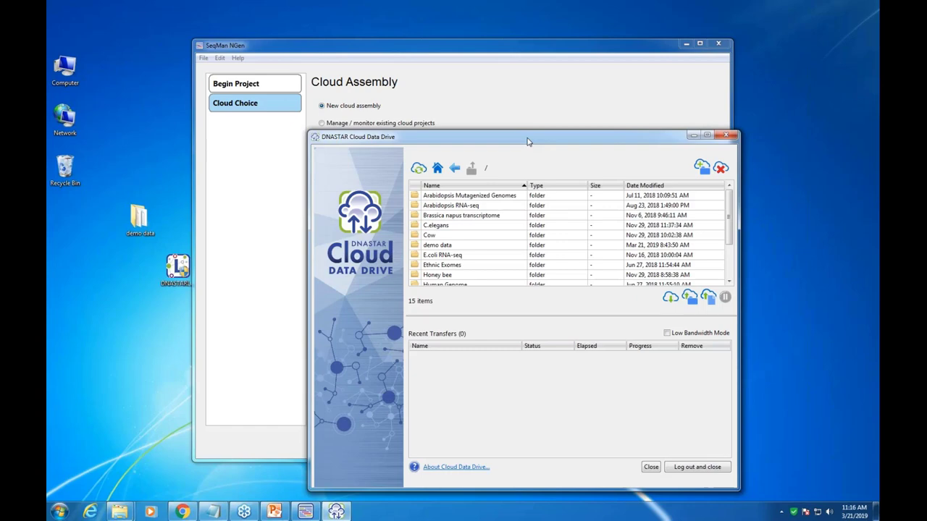
scroll(551, 237, "down", 2)
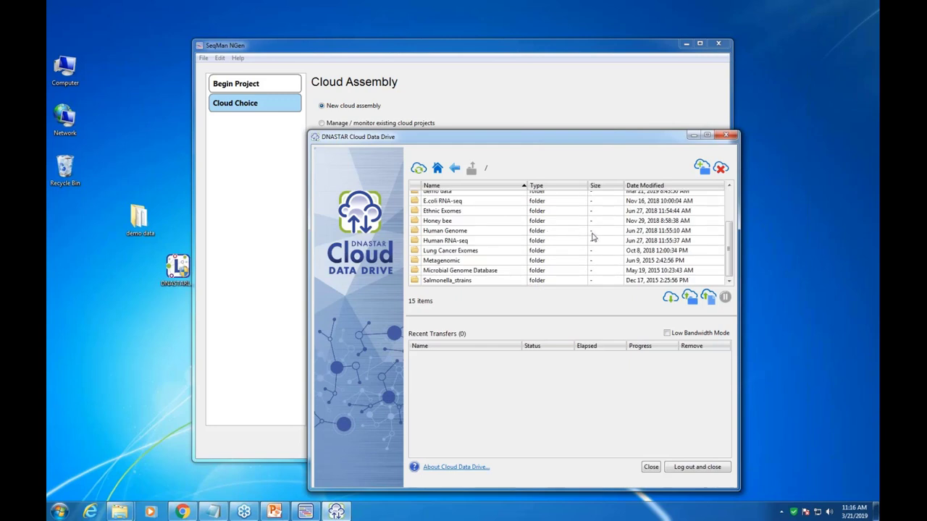
scroll(580, 236, "up", 2)
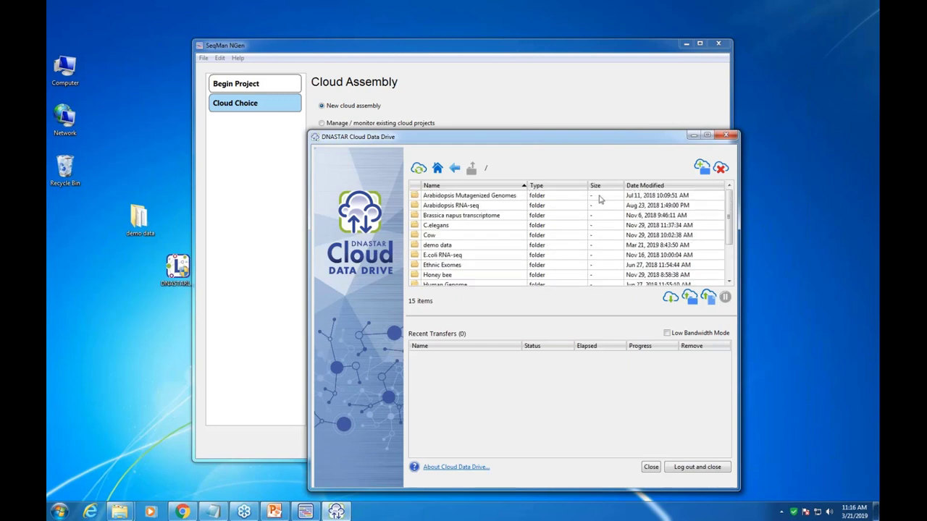
Create a top-level cloud folder named 'webinar data' and open it
left_click(702, 167)
type("web")
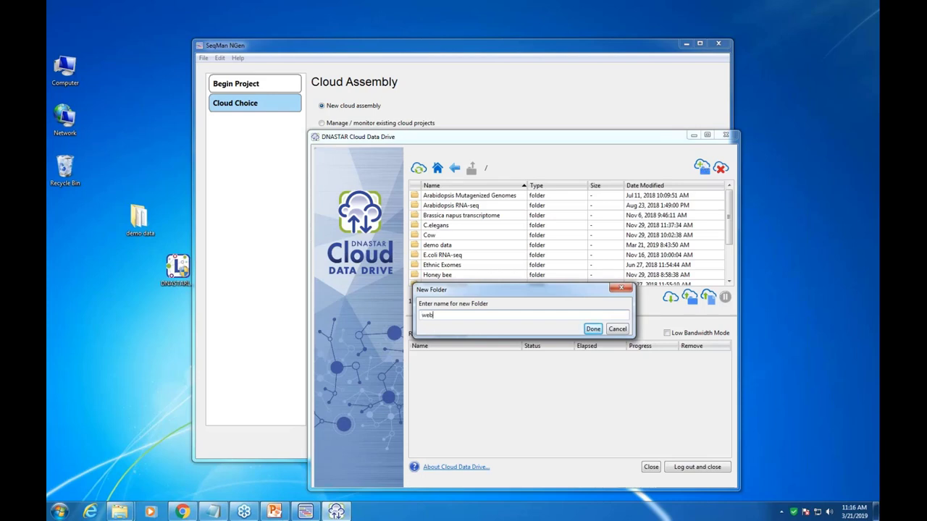
type("inar data")
left_click(592, 330)
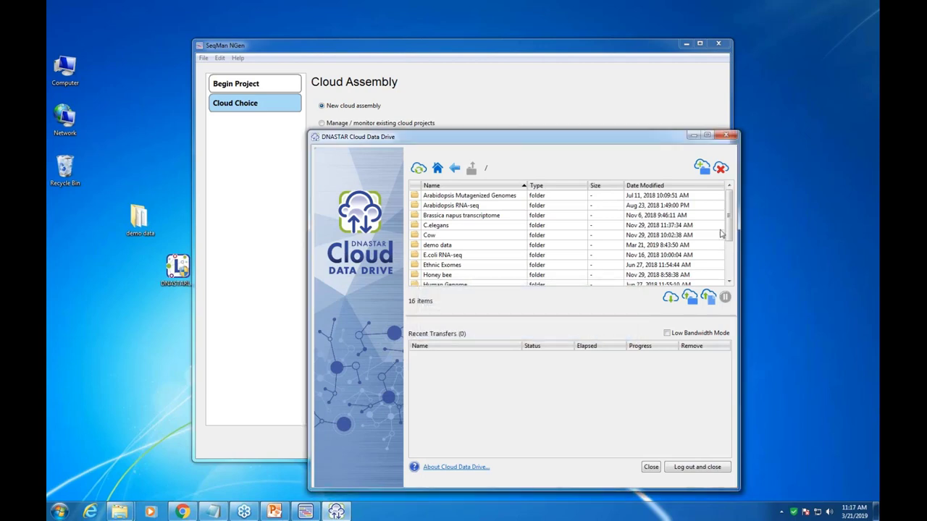
left_click_drag(729, 233, 730, 268)
double_click(456, 282)
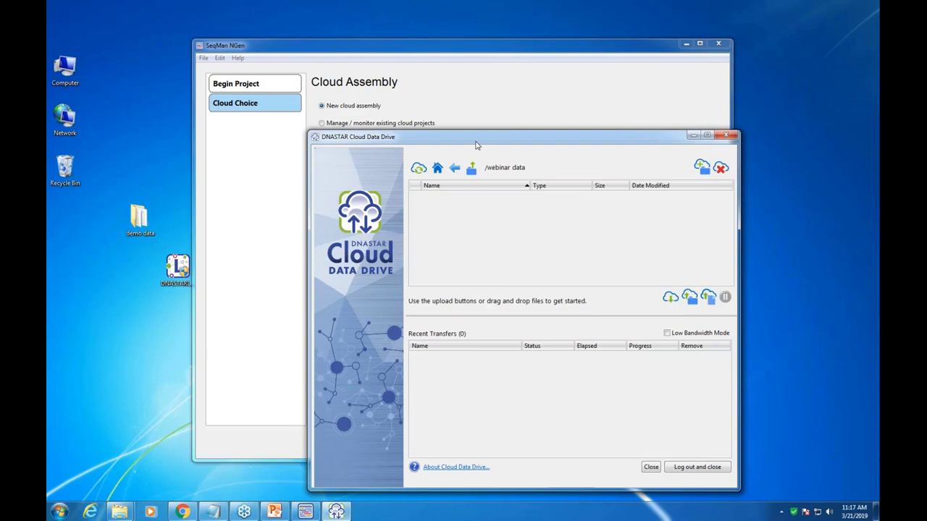
left_click_drag(474, 138, 496, 125)
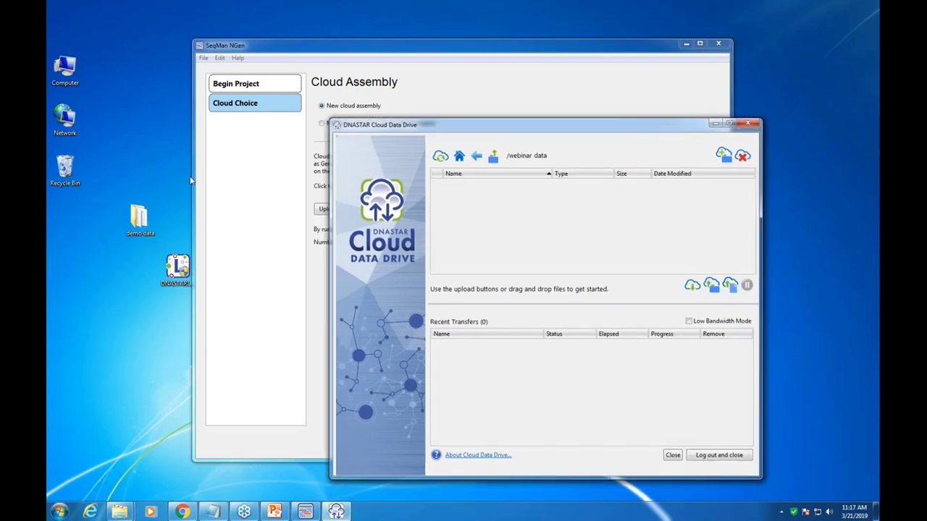
Upload the six local demo data FASTQ files into the 'webinar data' cloud folder
double_click(139, 217)
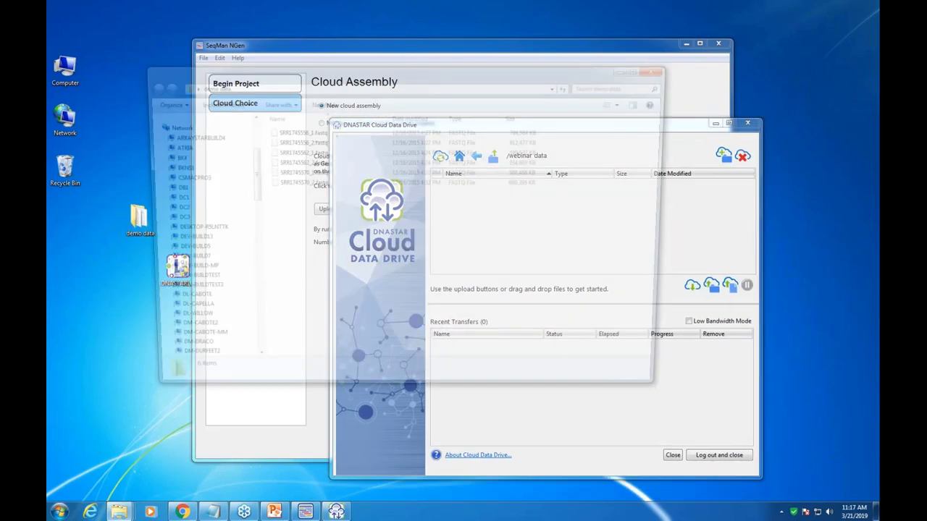
left_click_drag(393, 89, 381, 329)
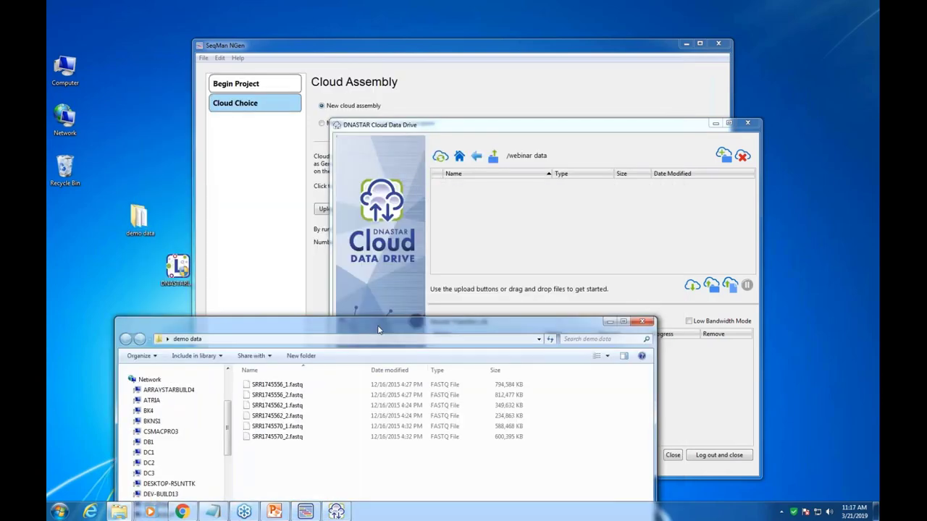
left_click(290, 385)
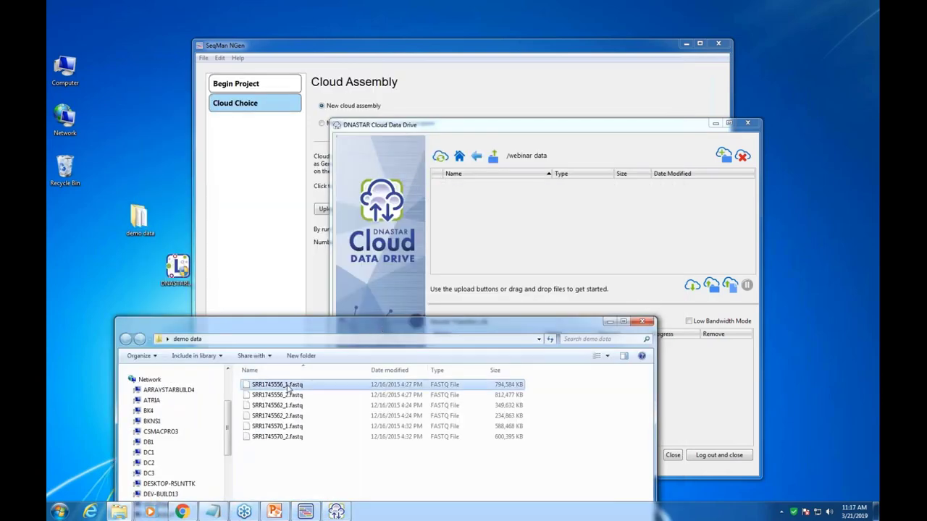
left_click(285, 438, "shift")
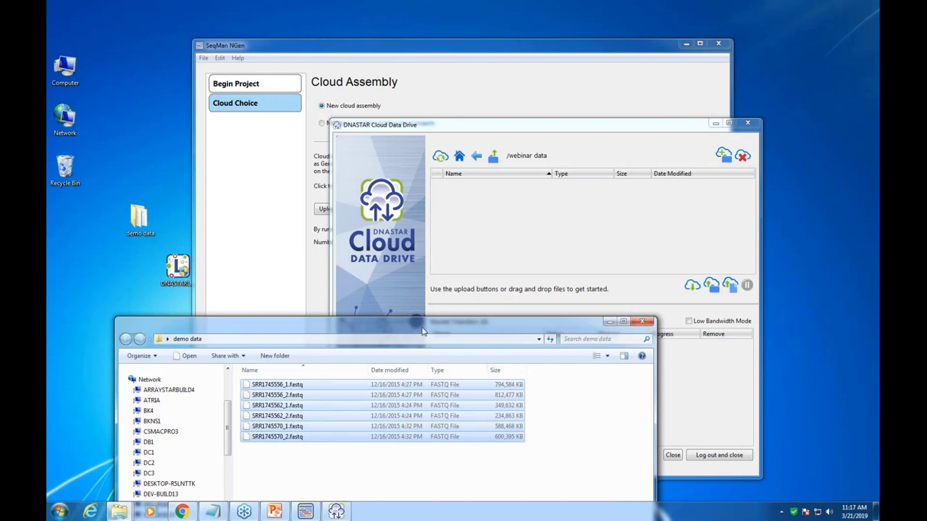
left_click_drag(423, 331, 395, 335)
left_click_drag(268, 391, 475, 231)
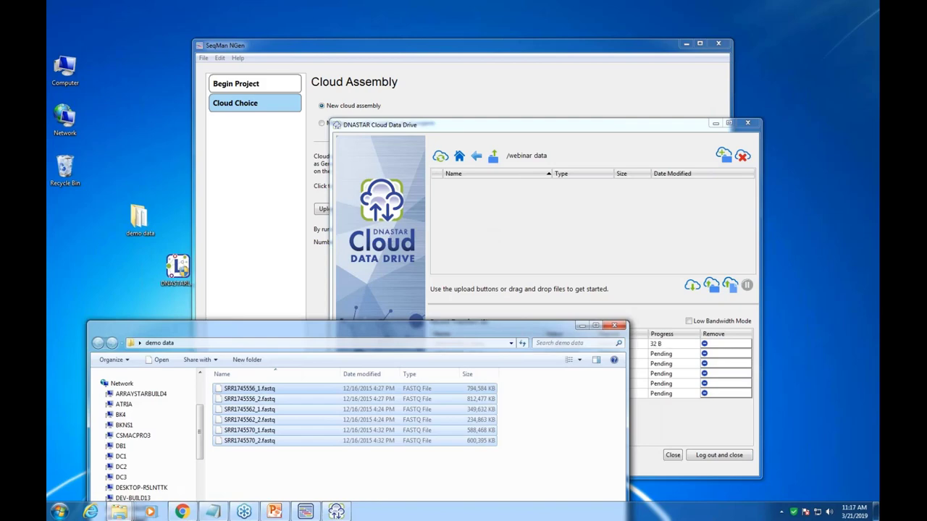
Hide the demo data and Cloud Data Drive windows to return to the Cloud Assembly page
left_click(583, 327)
left_click_drag(520, 134, 629, 123)
double_click(140, 217)
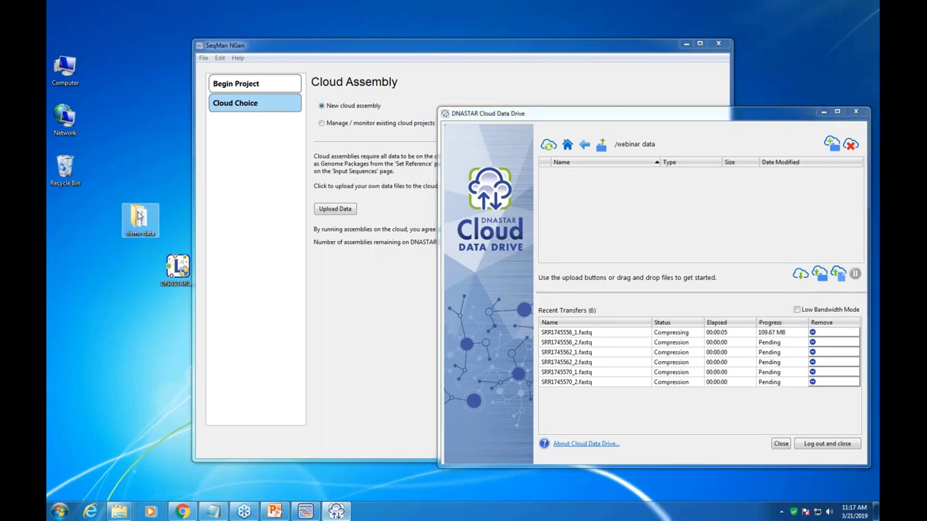
left_click_drag(313, 334, 275, 132)
left_click_drag(588, 239, 493, 240)
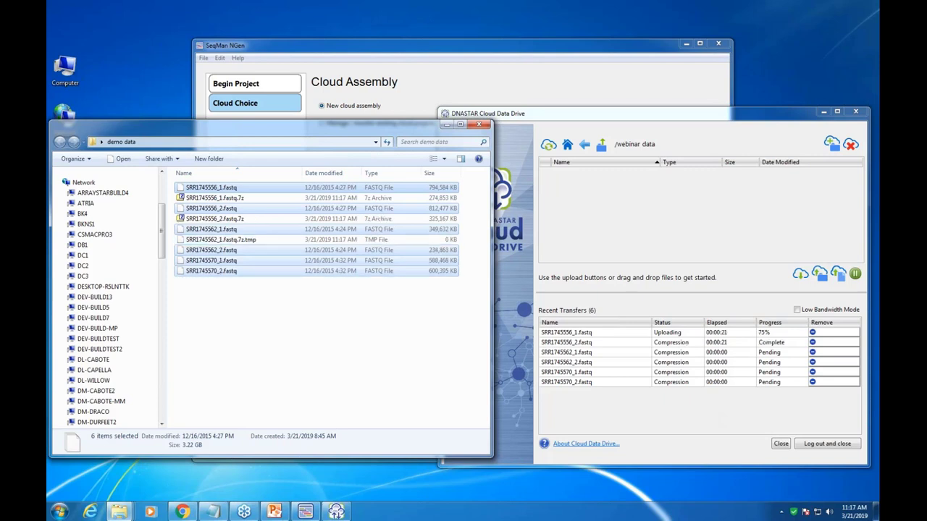
left_click(447, 126)
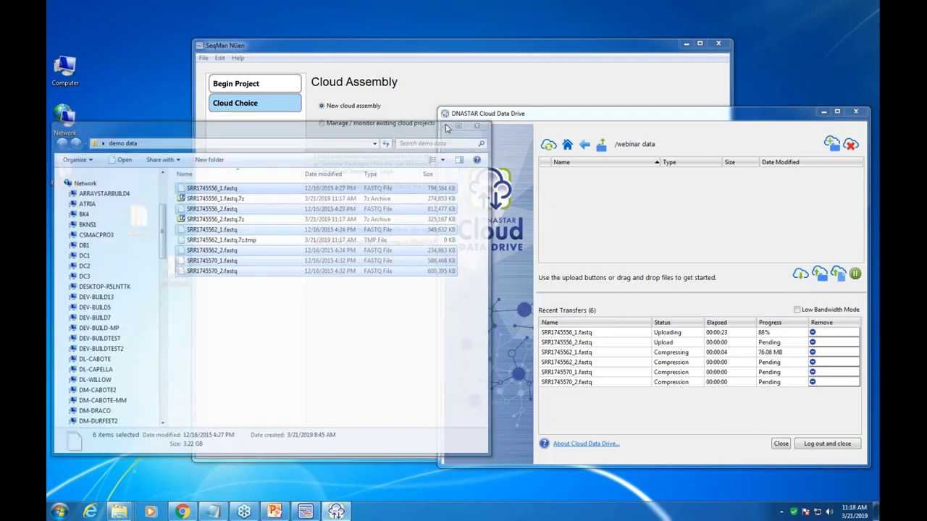
left_click_drag(620, 118, 359, 150)
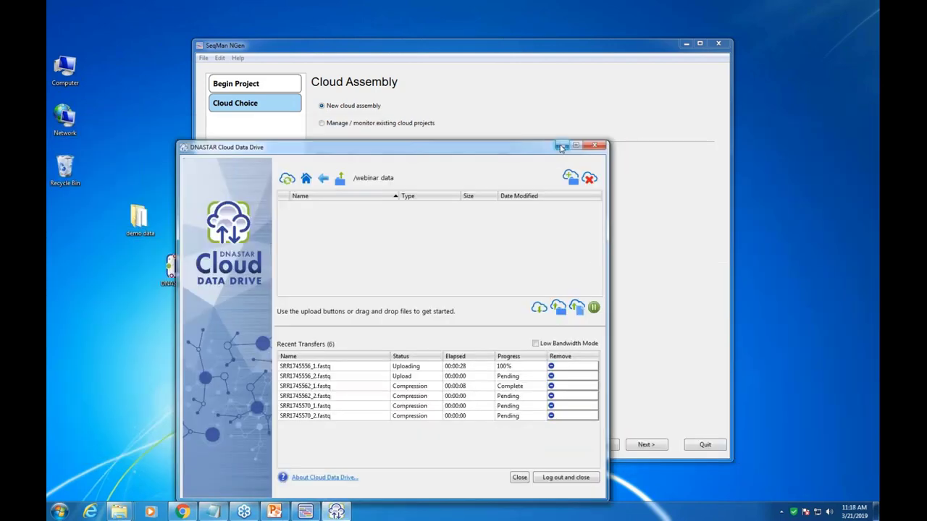
left_click(562, 147)
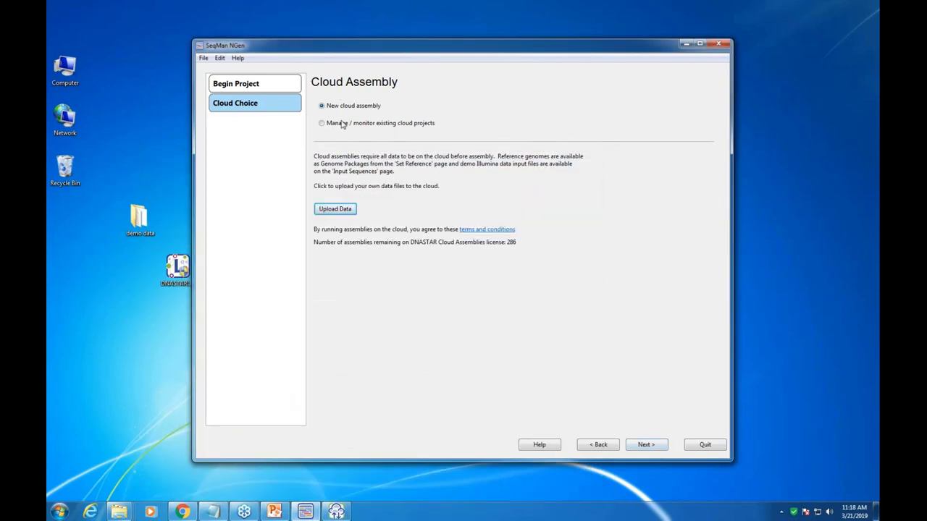
Move on from Cloud Assembly, keeping the Whole genome workflow and reference-based assembly
left_click(644, 446)
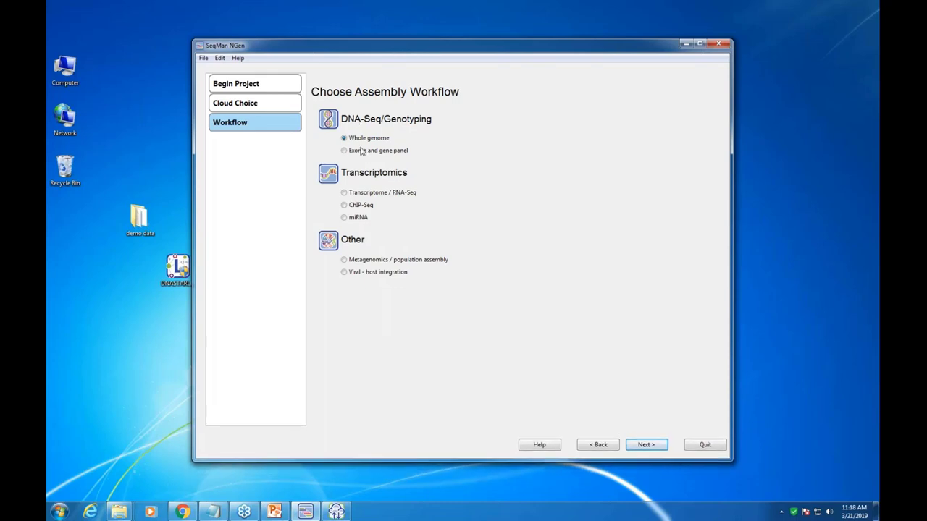
left_click(643, 446)
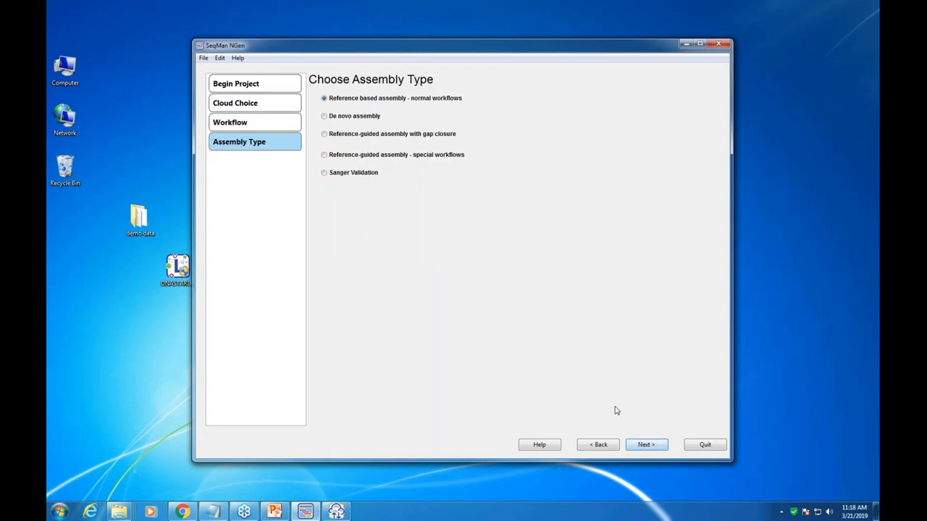
left_click(649, 446)
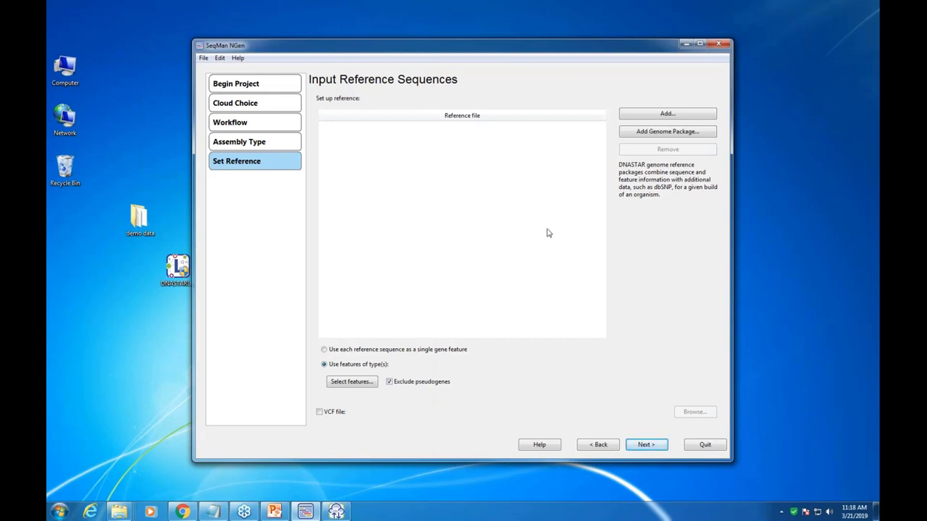
Add the Arabidopsis thaliana (TAIR10) genome package as reference and advance to Input Sequences
left_click(648, 138)
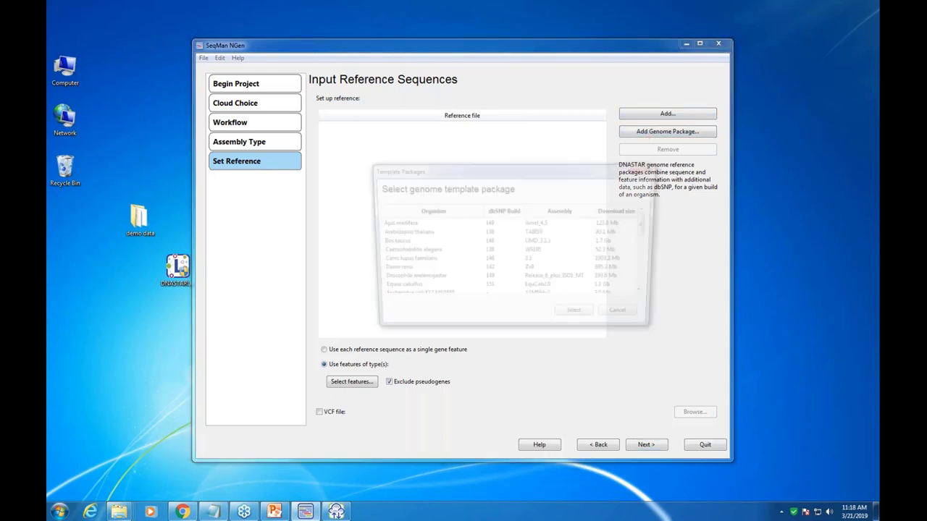
left_click_drag(543, 172, 498, 129)
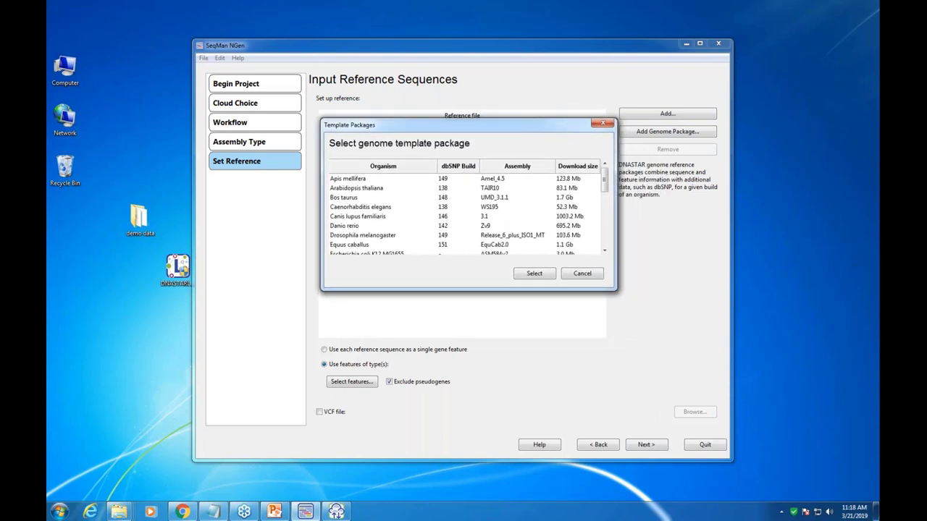
left_click_drag(616, 291, 736, 445)
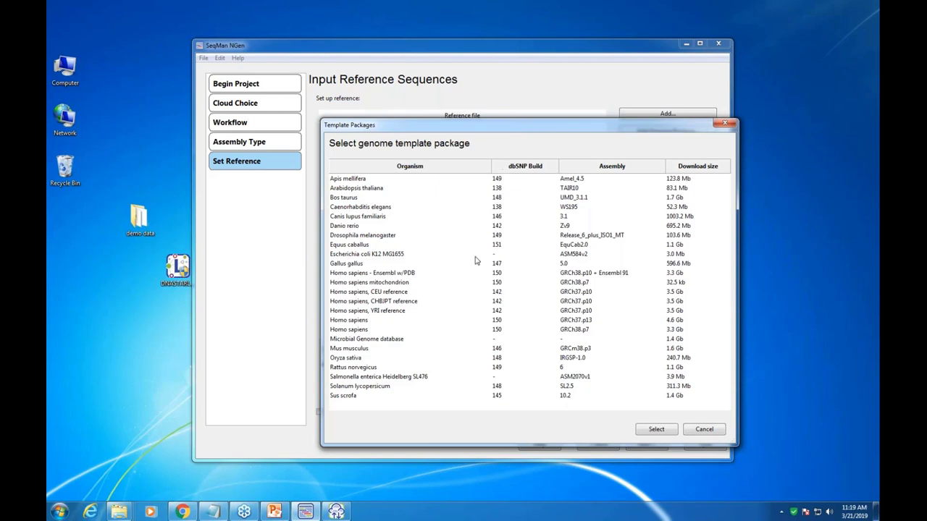
left_click(382, 190)
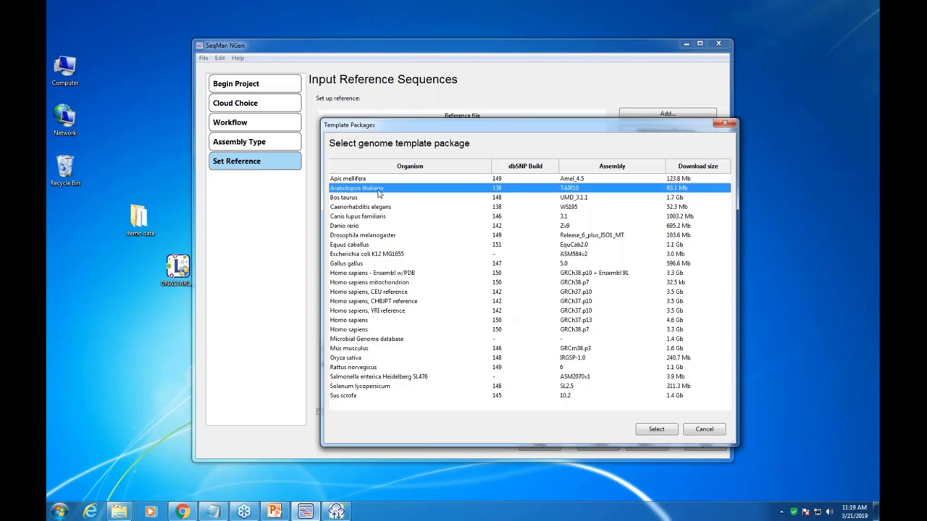
left_click(656, 431)
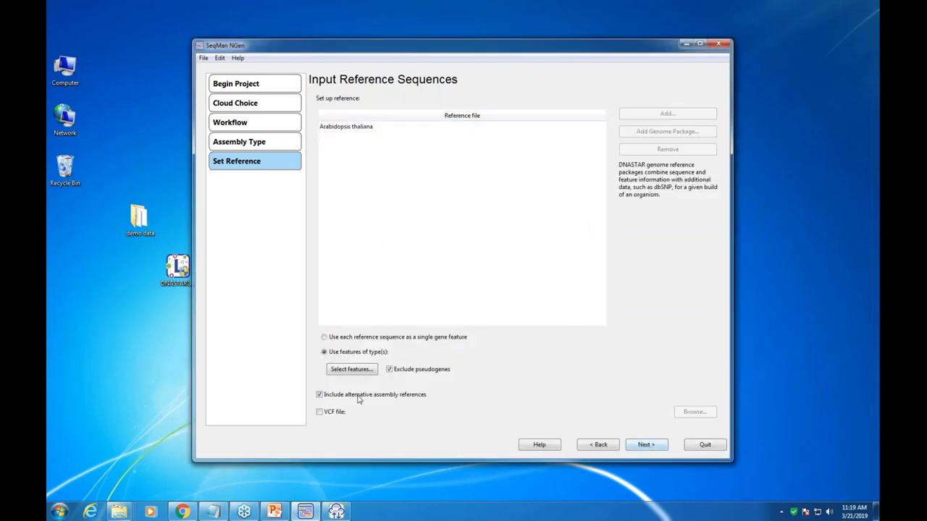
left_click(645, 446)
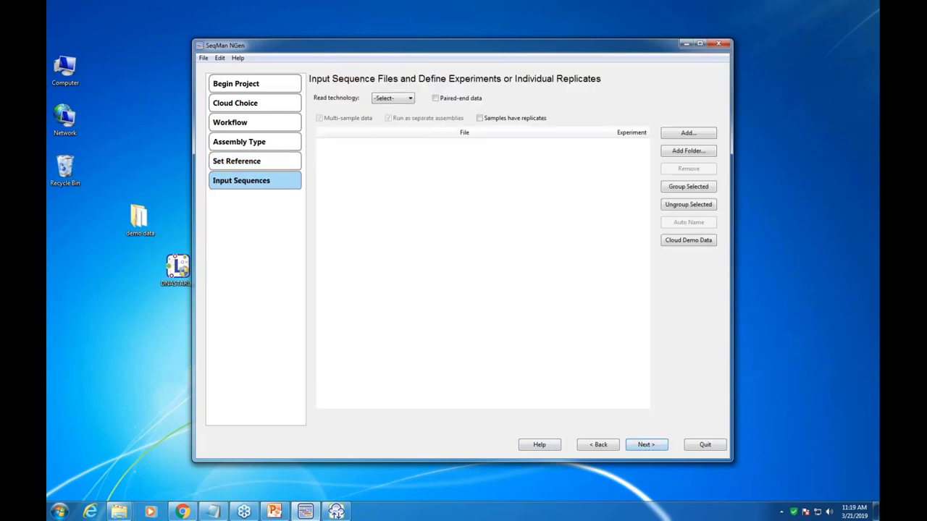
Set the read technology to Illumina and bring up the Cloud Demo Data samples
left_click(681, 243)
left_click(410, 99)
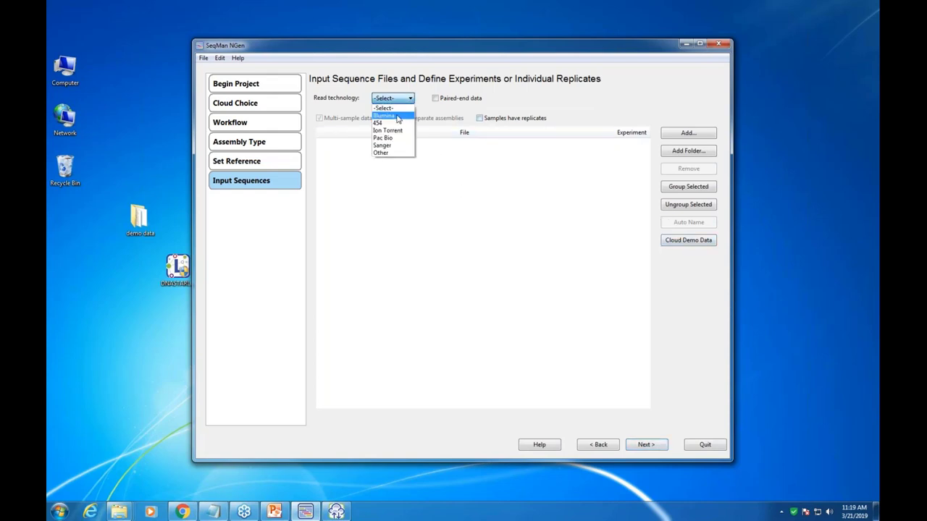
left_click(398, 117)
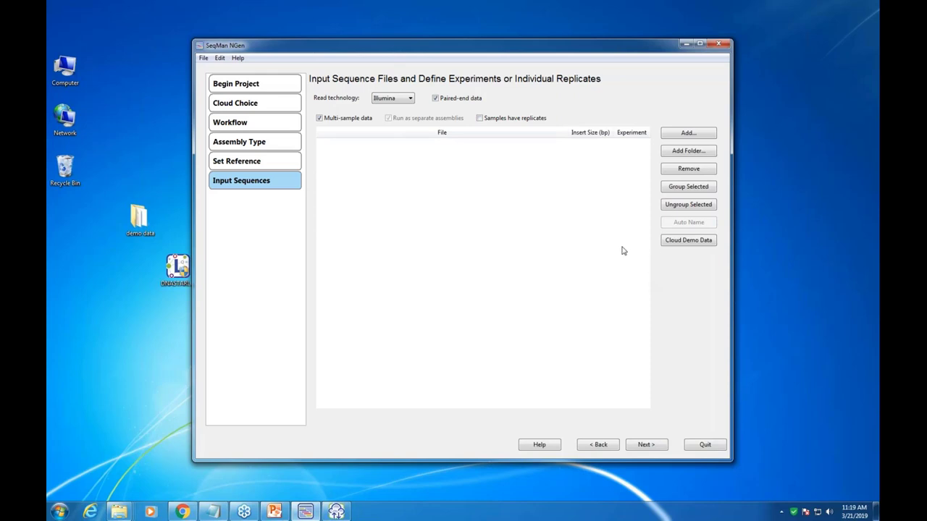
left_click(678, 242)
left_click(694, 244)
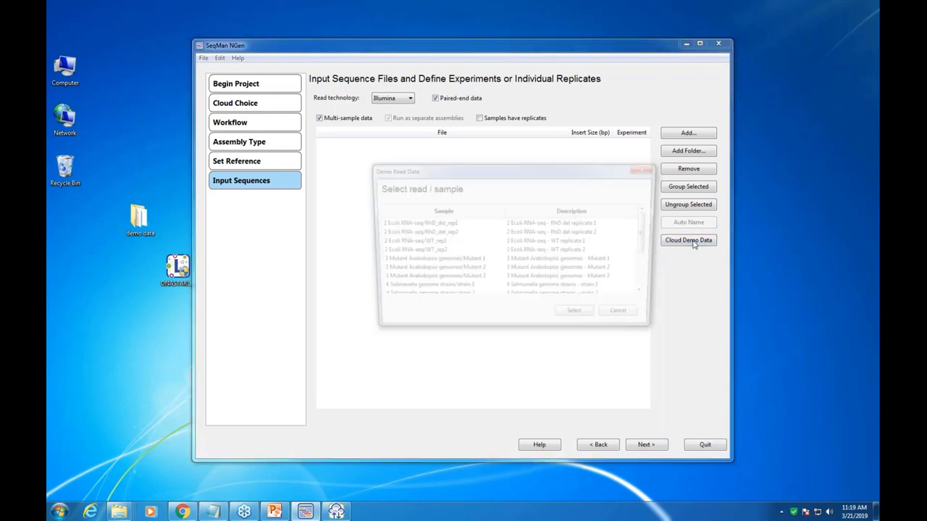
Add the Mutant 1–3 Arabidopsis demo read sets with a 500 bp insert size
left_click_drag(538, 174, 465, 145)
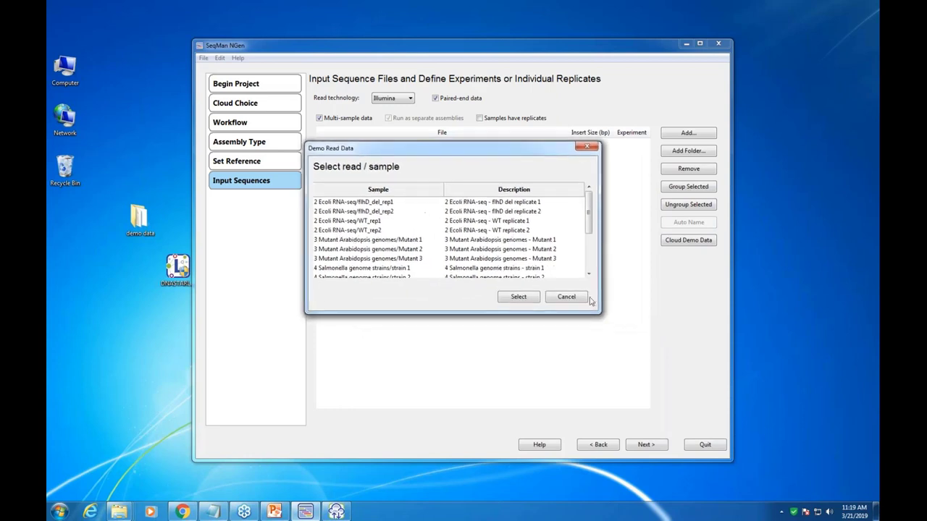
left_click_drag(600, 314, 635, 371)
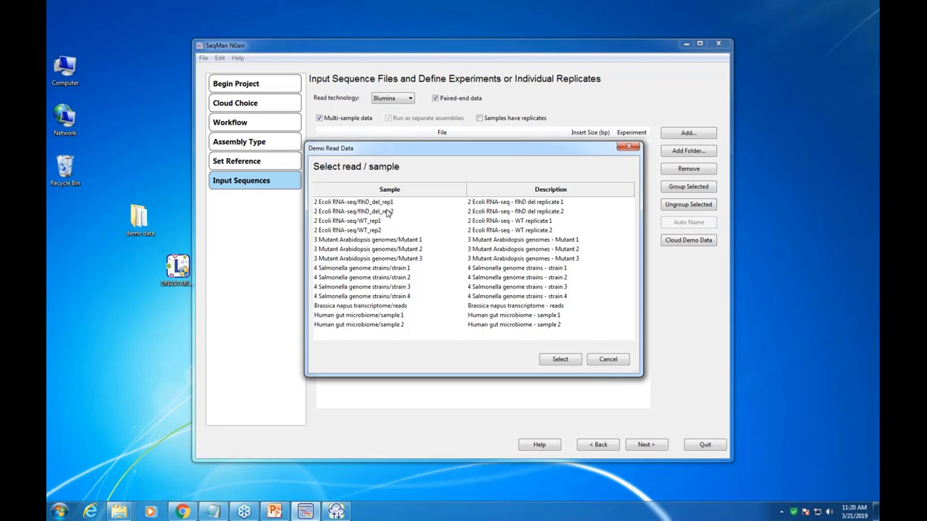
left_click(383, 242)
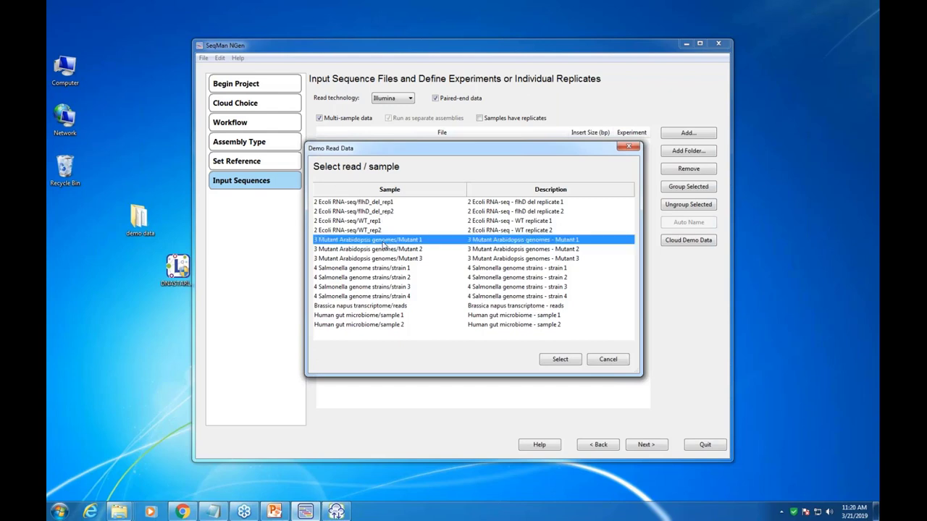
left_click(383, 250, "ctrl")
left_click(389, 259, "ctrl")
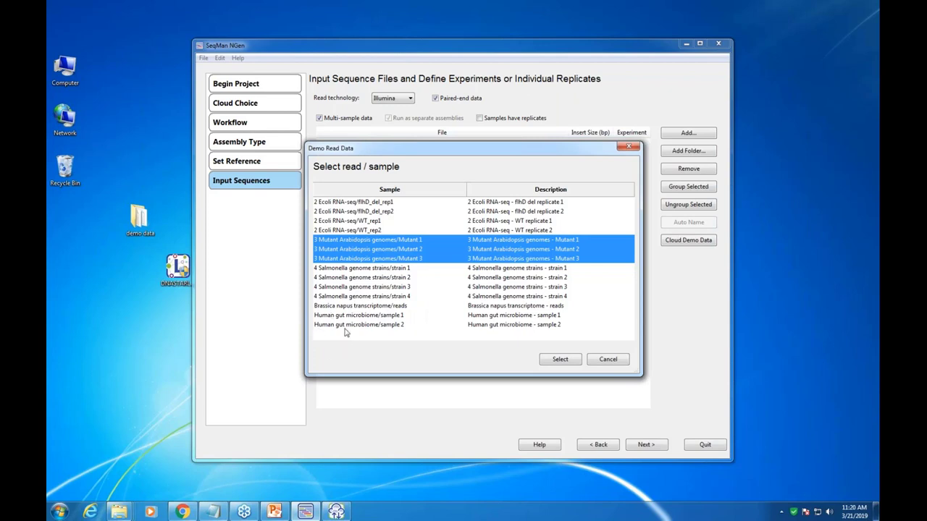
left_click(560, 359)
left_click(467, 288)
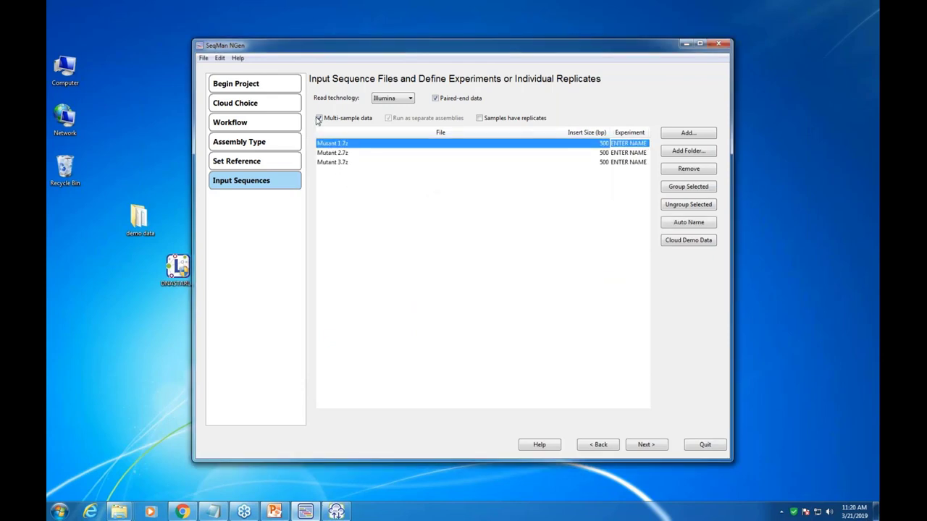
Auto-name the three experiments after their files and advance to experiment setup
left_click(334, 163, "shift")
left_click(672, 225)
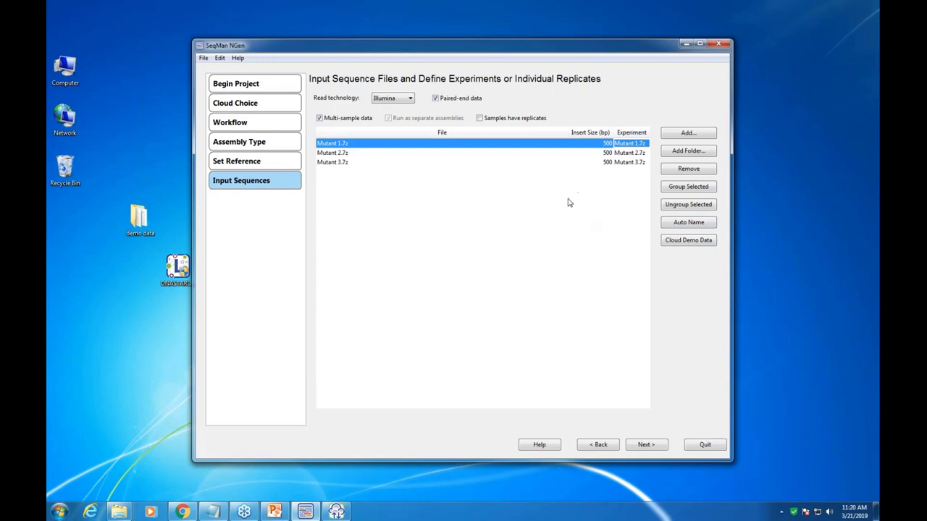
left_click(656, 447)
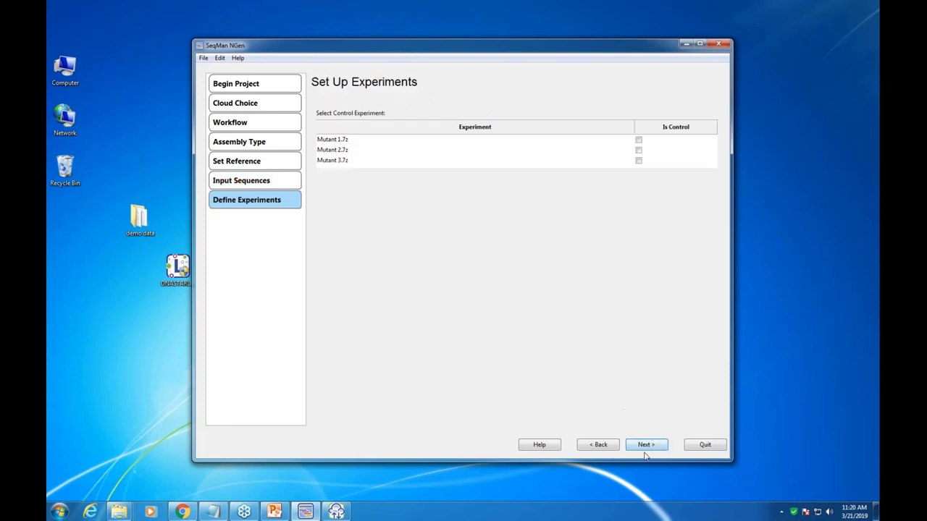
Choose diploid variant detection with copy number variation calculation turned off
left_click(644, 446)
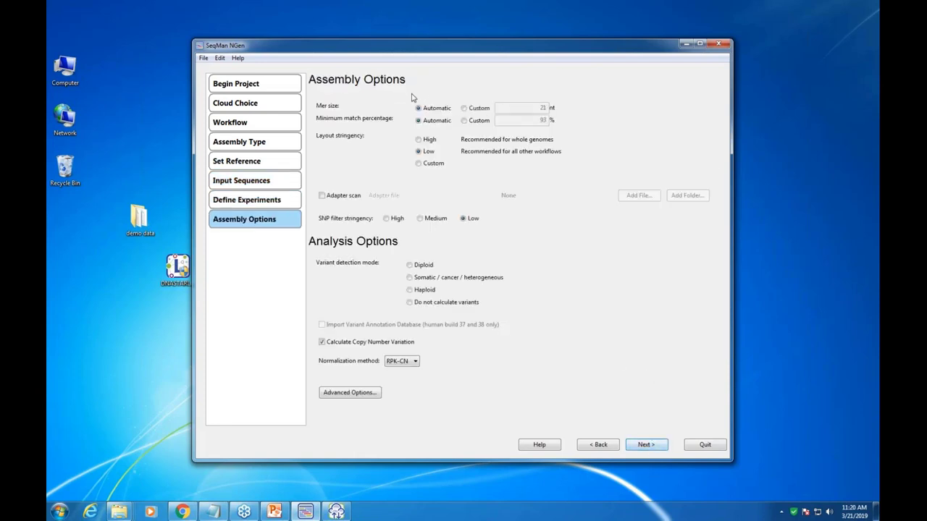
left_click(410, 265)
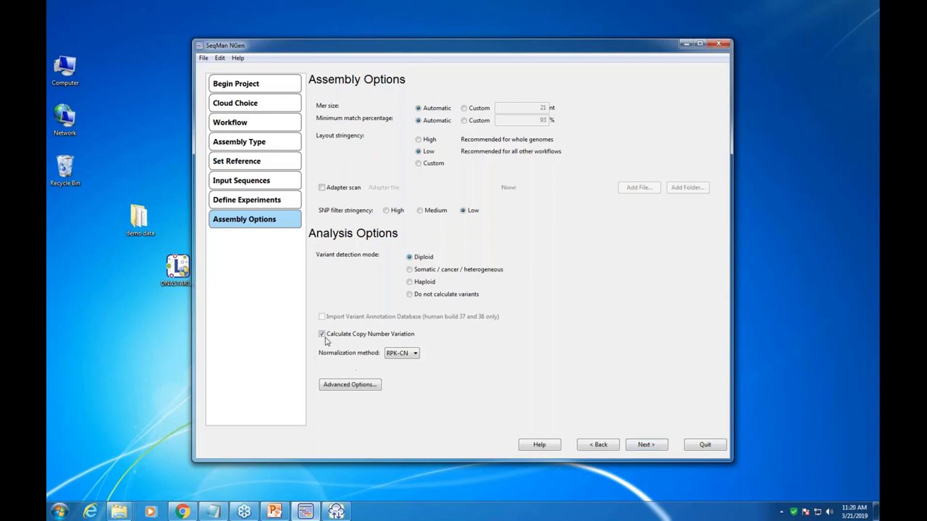
left_click(323, 334)
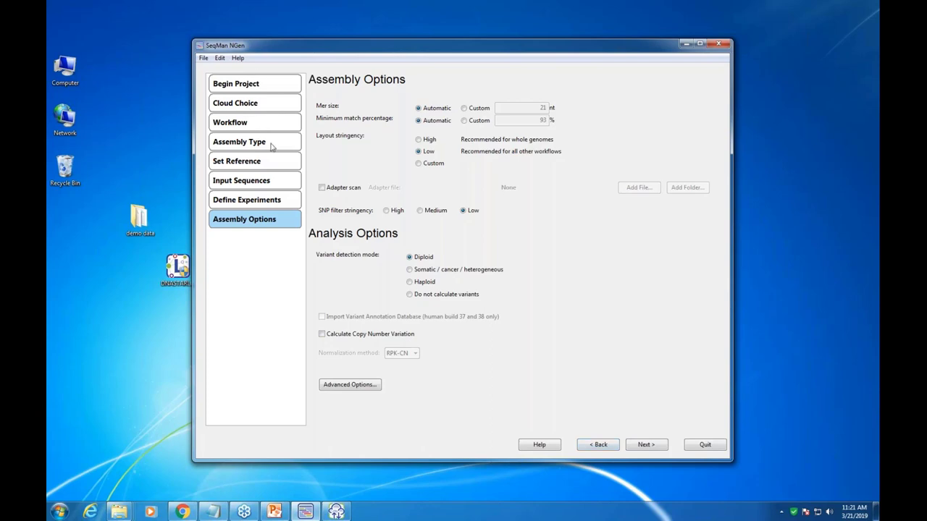
Review the reference and input sequence pages, then proceed to sample gender entry
left_click(276, 166)
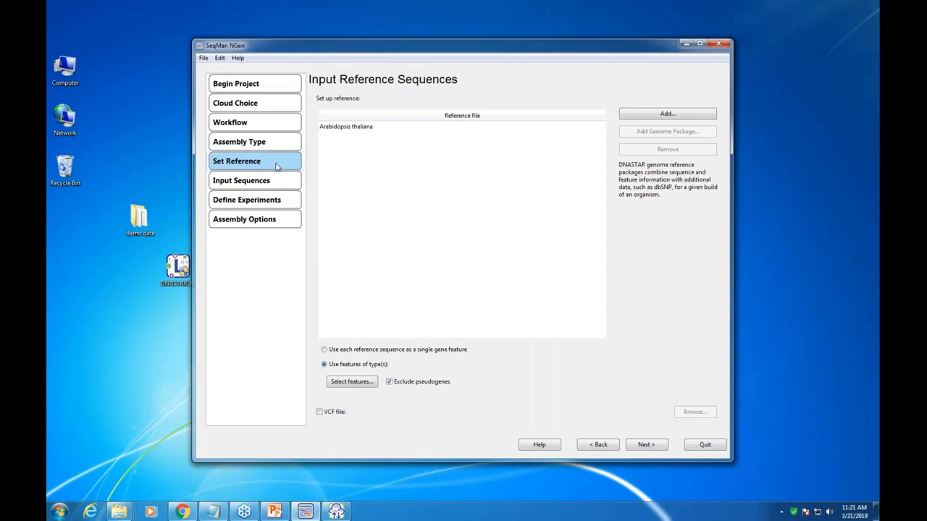
left_click(279, 186)
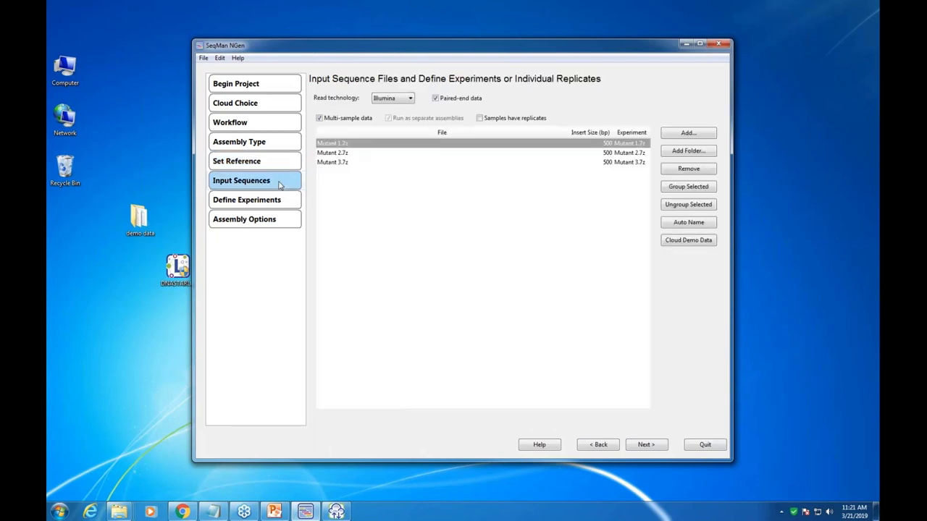
left_click(681, 242)
left_click(278, 218)
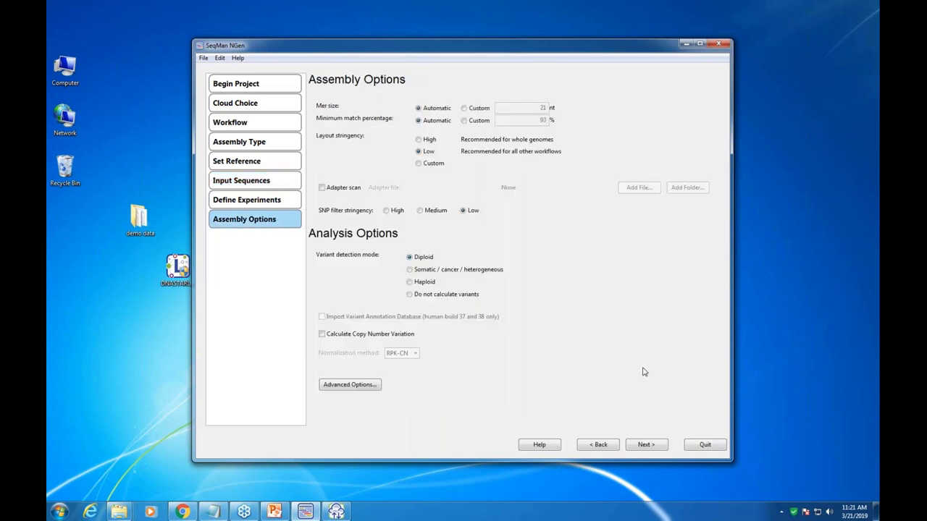
left_click(647, 443)
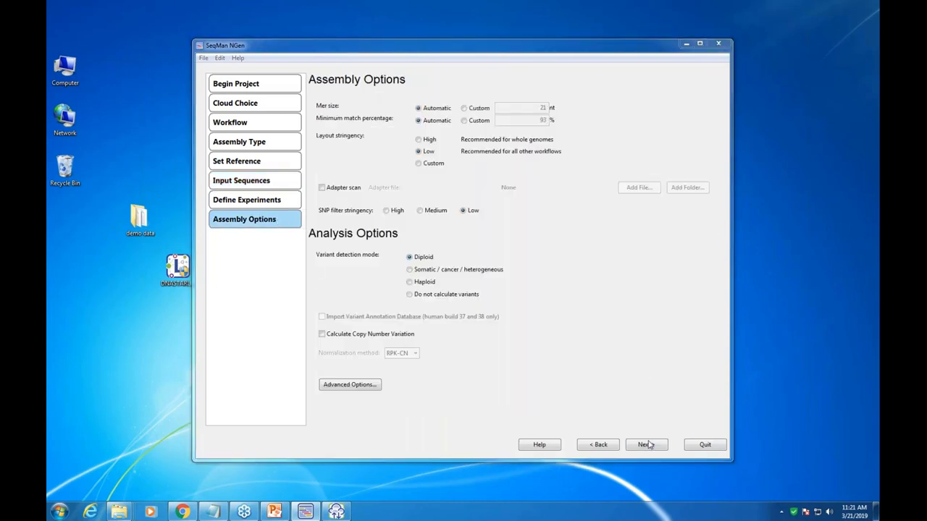
left_click(536, 307)
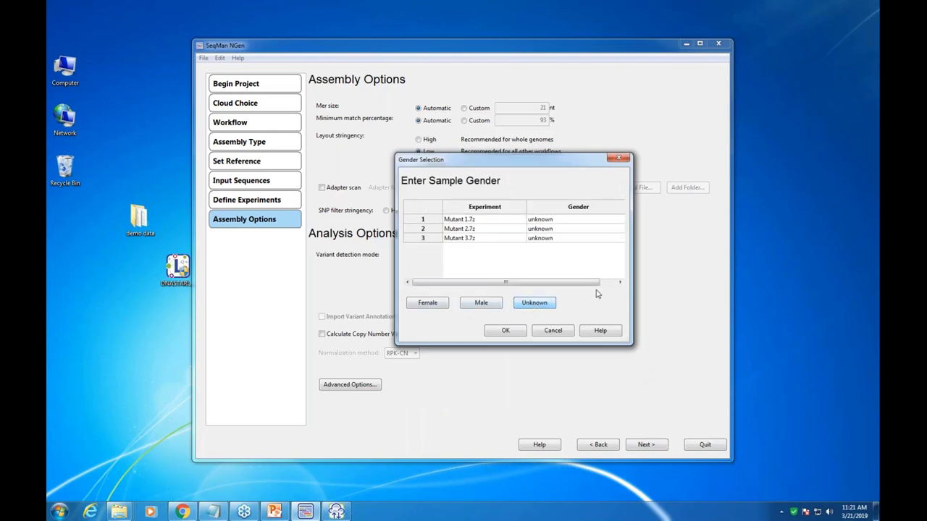
Keep the sample genders Unknown, name the project 'fast plant mutants', and browse for its cloud folder
left_click(506, 329)
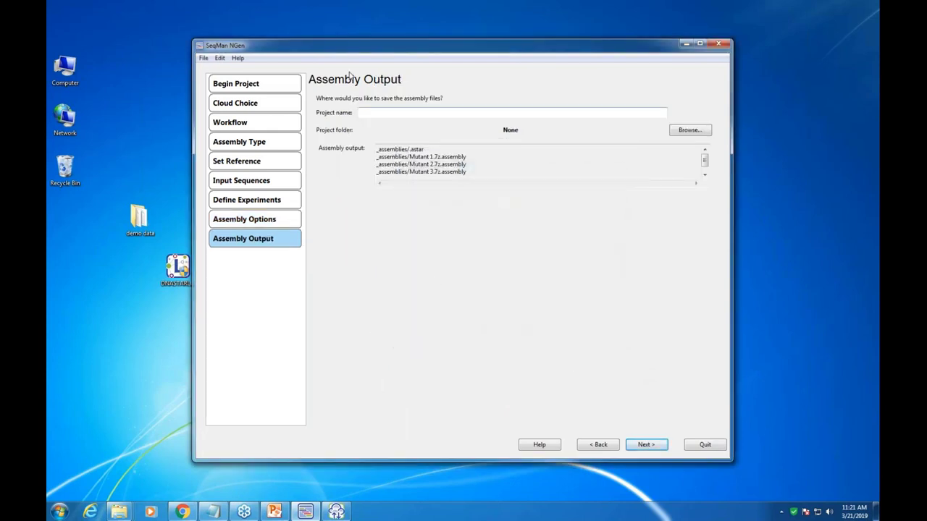
left_click(373, 114)
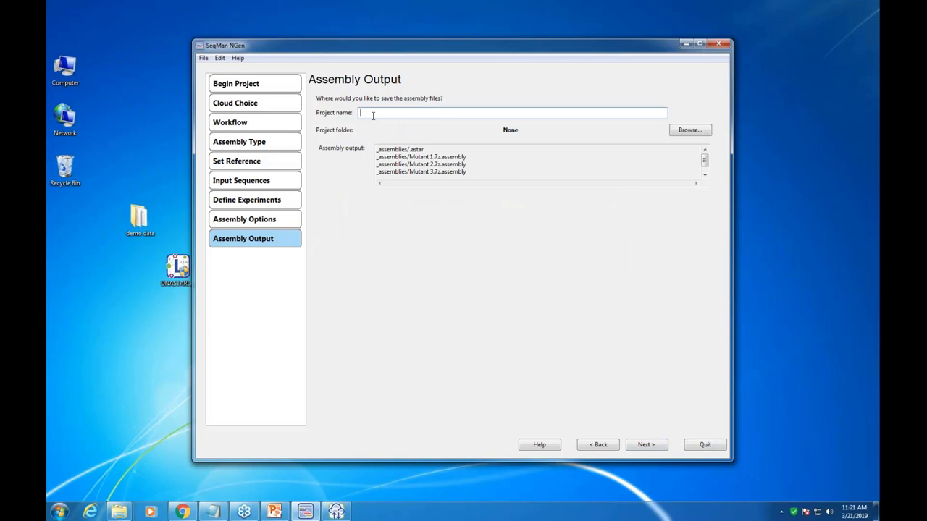
type("fast p")
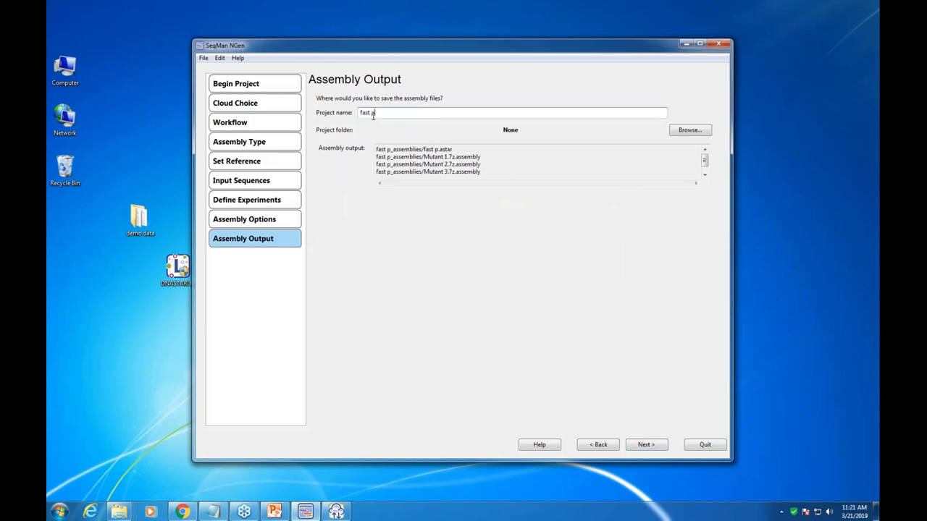
type("lant mutants")
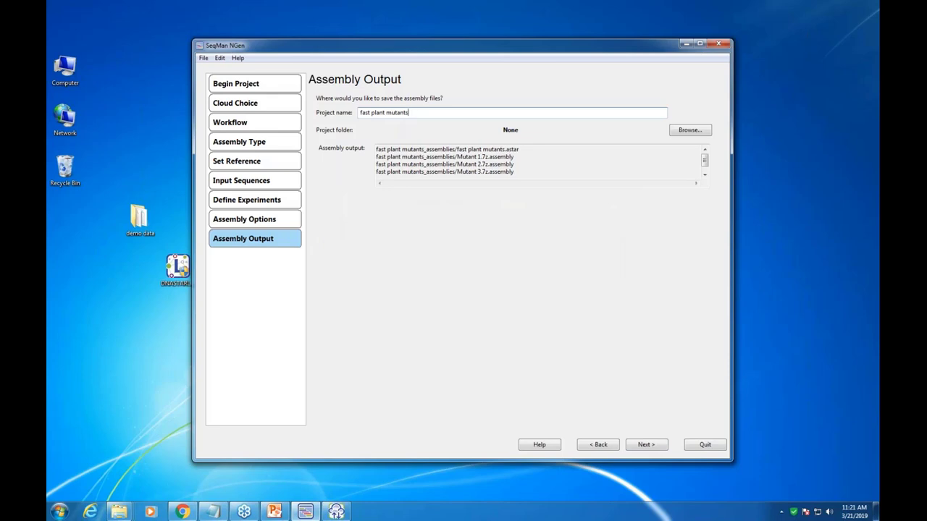
left_click(690, 131)
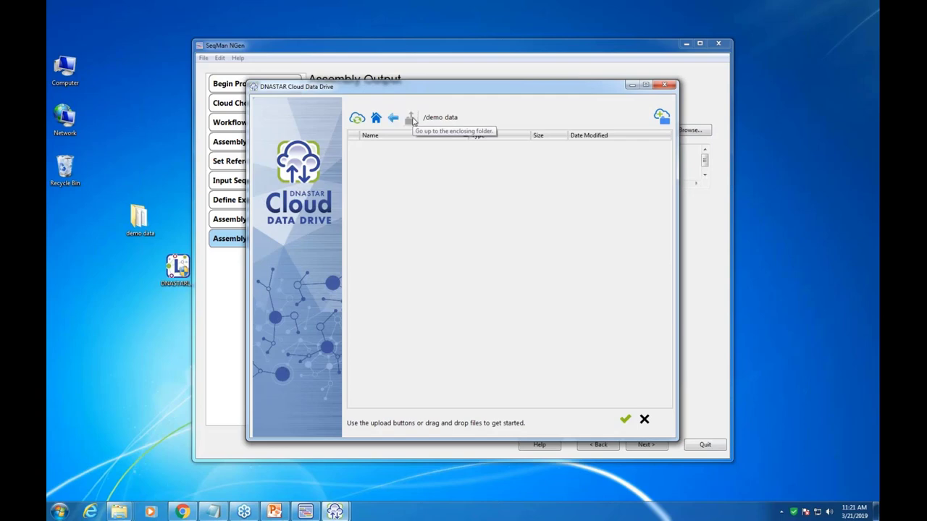
Create a new 'assemblies' folder inside webinar data on the Cloud Data Drive
left_click(411, 118)
double_click(386, 297)
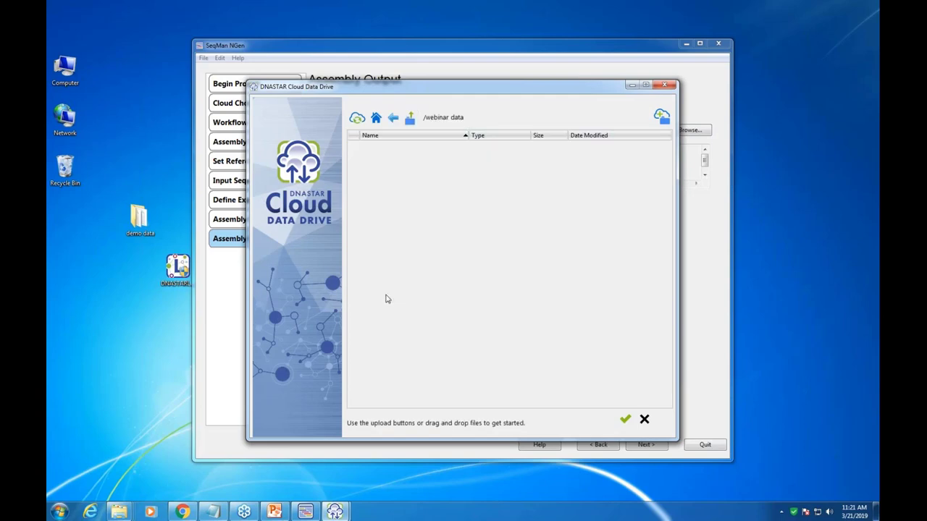
left_click(662, 117)
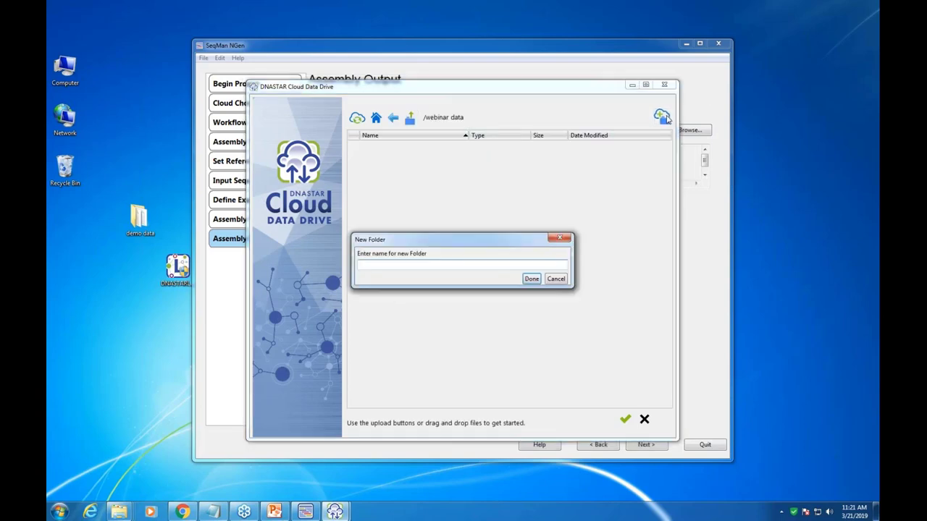
type("assemblies")
left_click(531, 279)
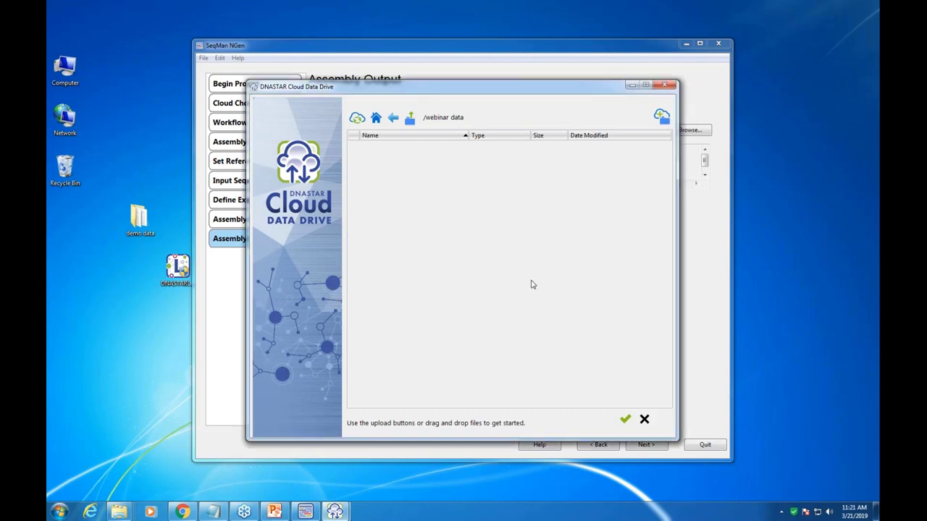
Open the assemblies folder and accept it as the project folder
left_click(387, 146)
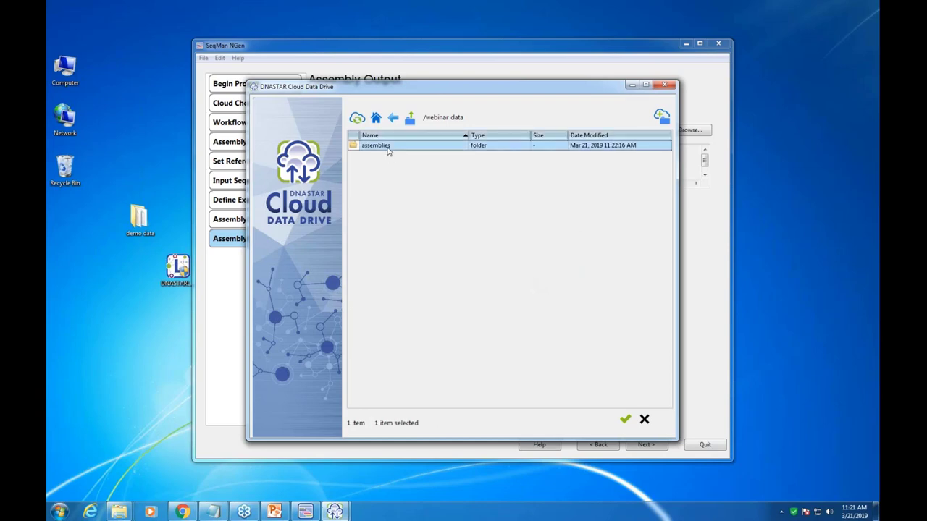
double_click(376, 145)
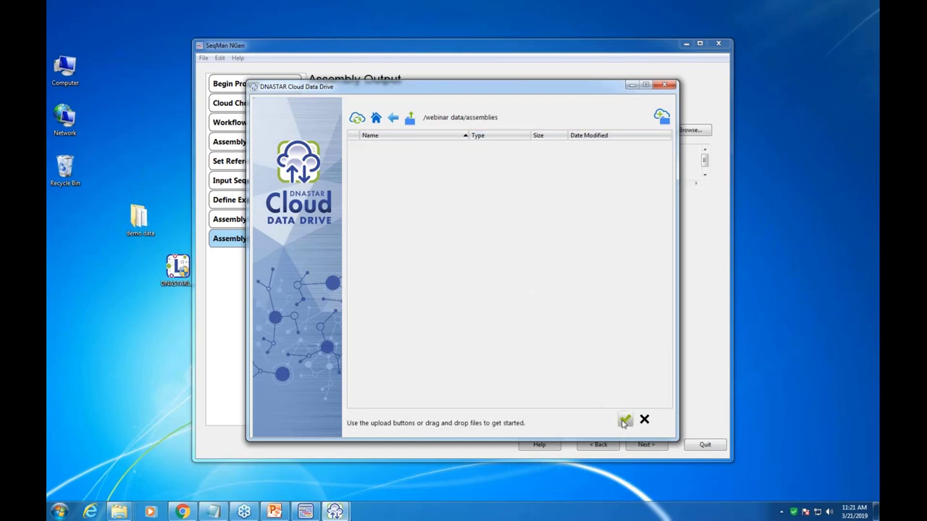
left_click(625, 419)
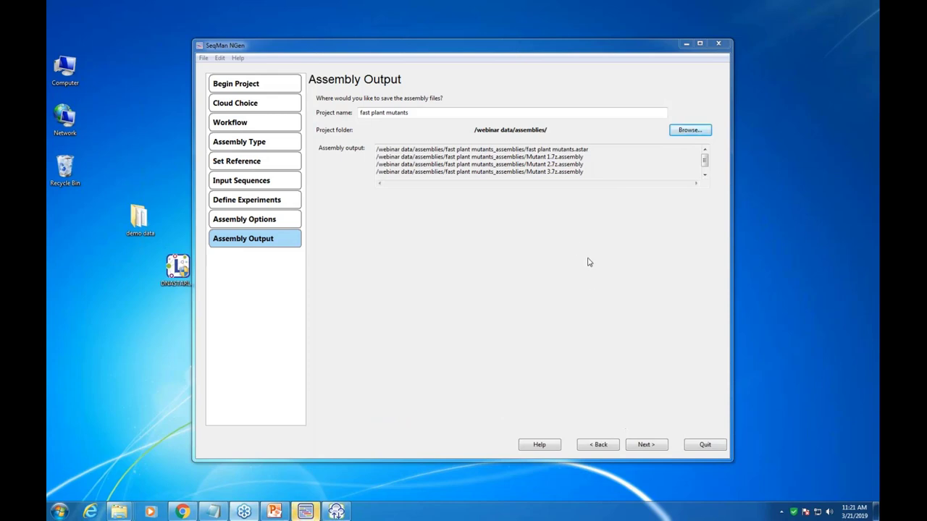
Review the Run Assembly script and start the cloud assembly so files upload
left_click(645, 446)
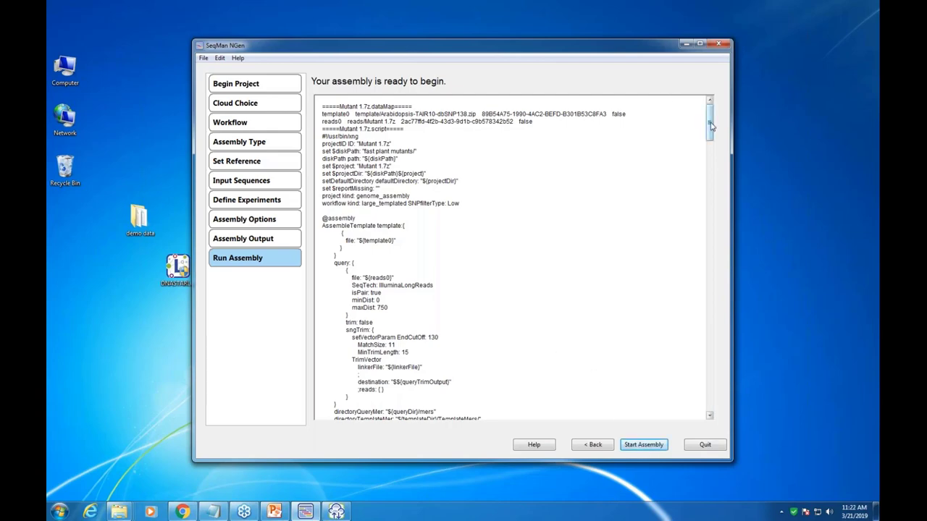
left_click_drag(709, 115, 697, 134)
left_click(644, 445)
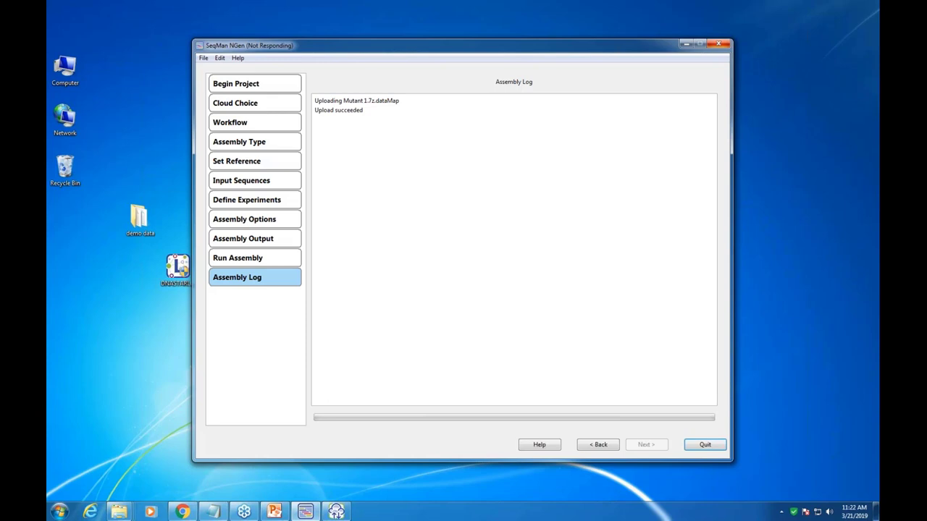
Rearrange the SeqMan NGen and Cloud Data Drive windows, then proceed to Cloud Monitor after successful submission
left_click_drag(347, 45, 488, 58)
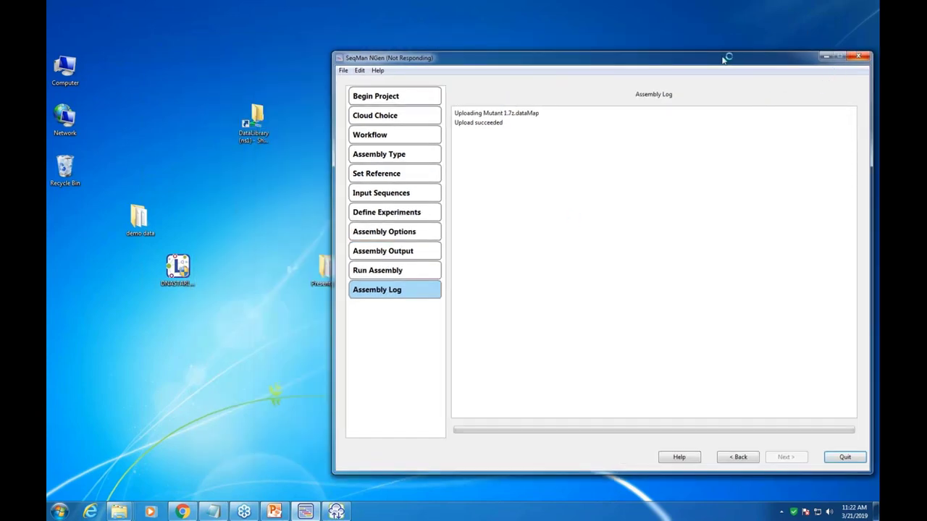
left_click_drag(728, 59, 690, 33)
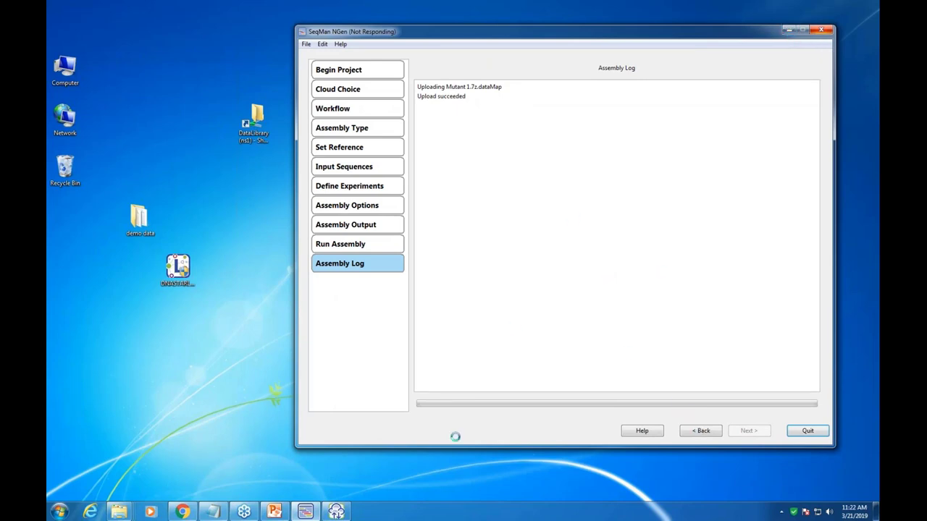
left_click(336, 511)
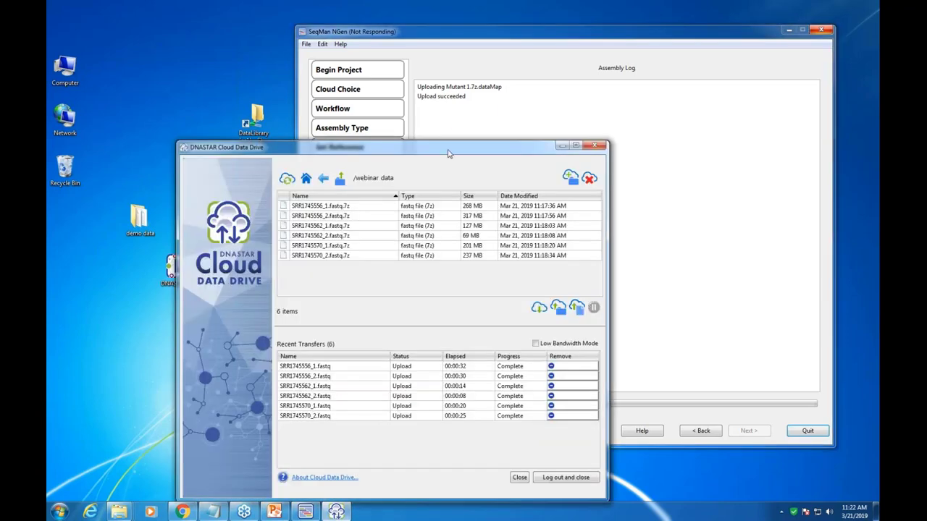
left_click_drag(449, 149, 355, 152)
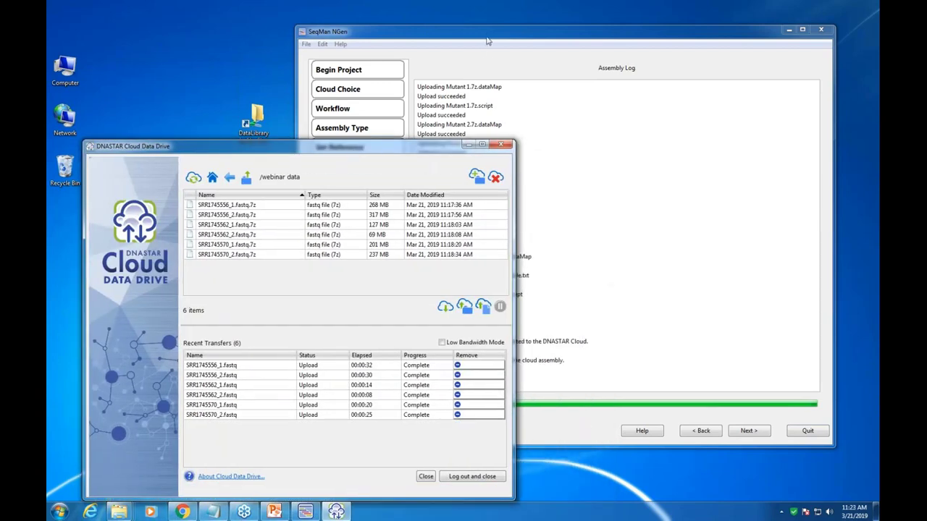
left_click(489, 39)
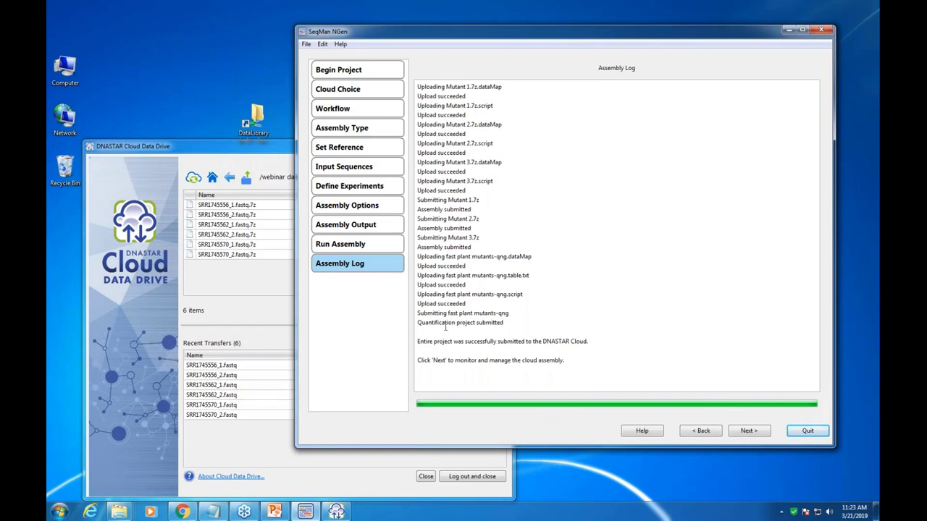
left_click(749, 431)
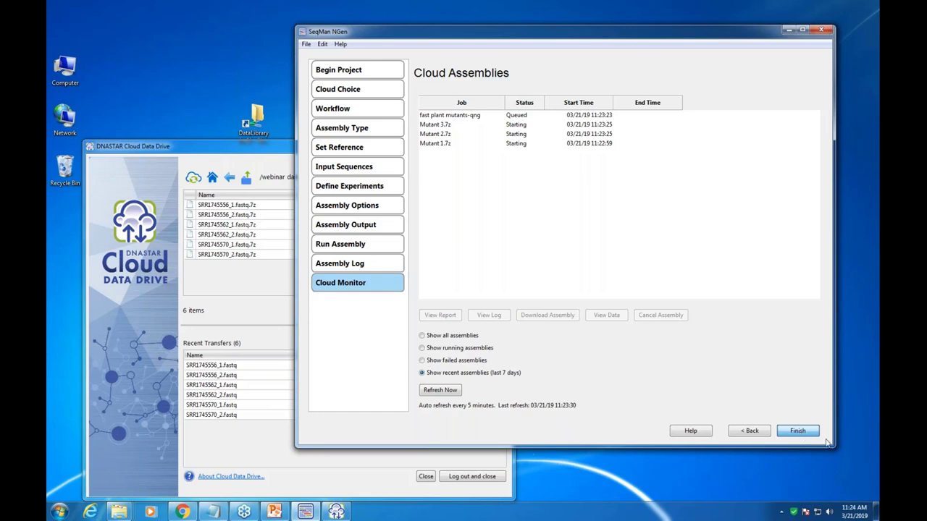
Finish the cloud wizard, close the Cloud Data Drive window, and bring up the Start menu
left_click(216, 148)
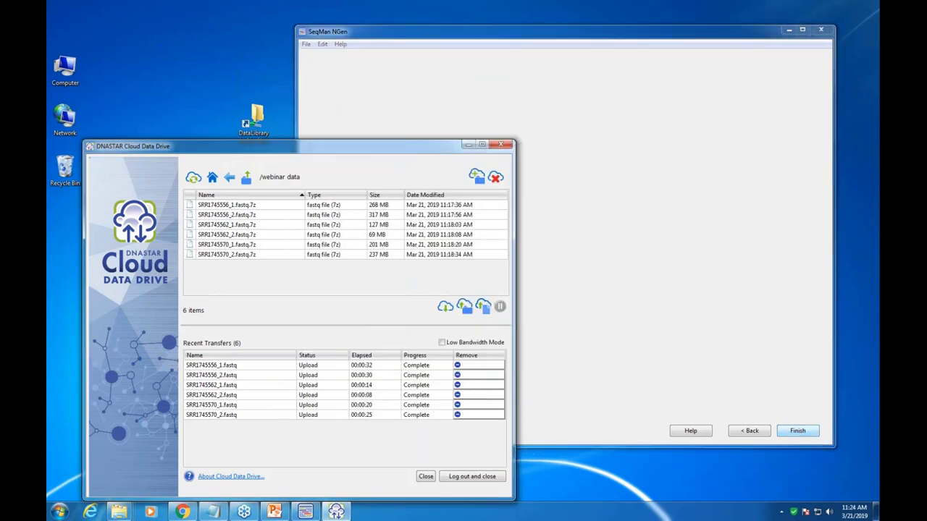
left_click_drag(328, 138, 559, 79)
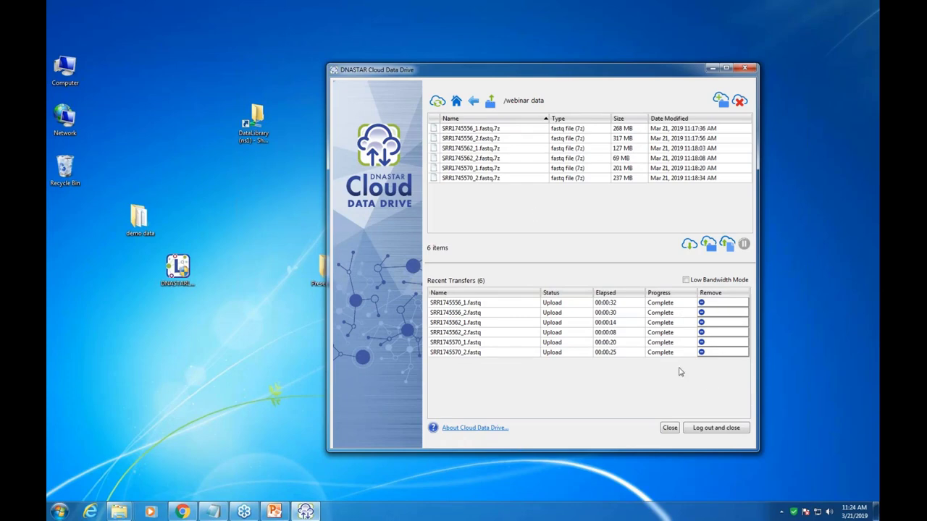
left_click_drag(470, 63, 469, 55)
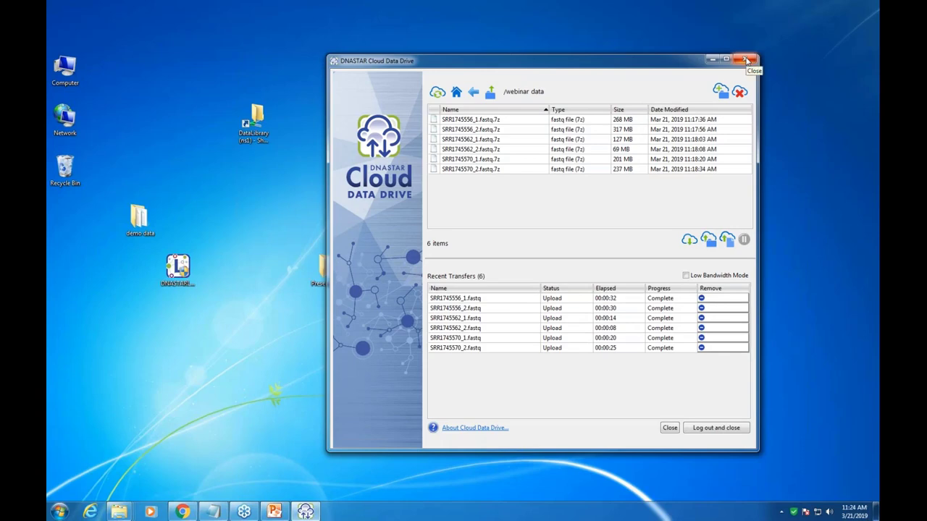
left_click(747, 60)
left_click(748, 61)
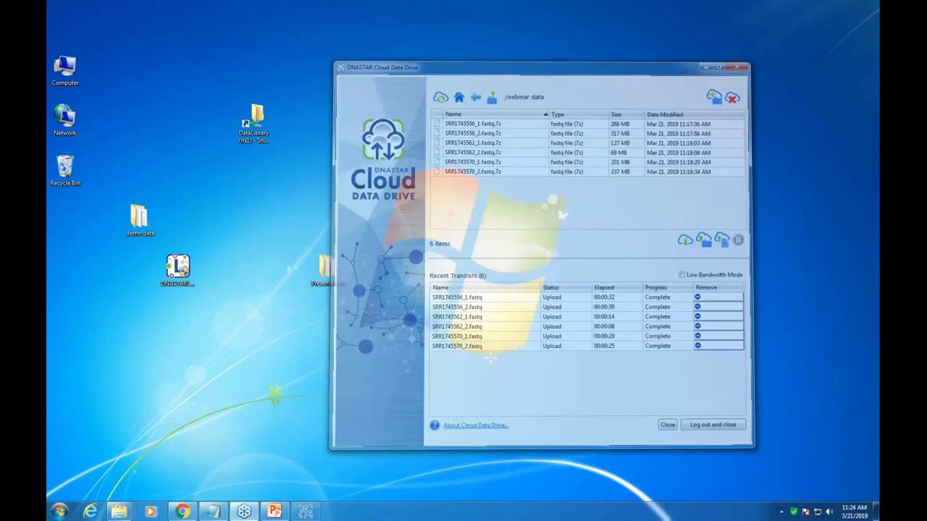
left_click(60, 512)
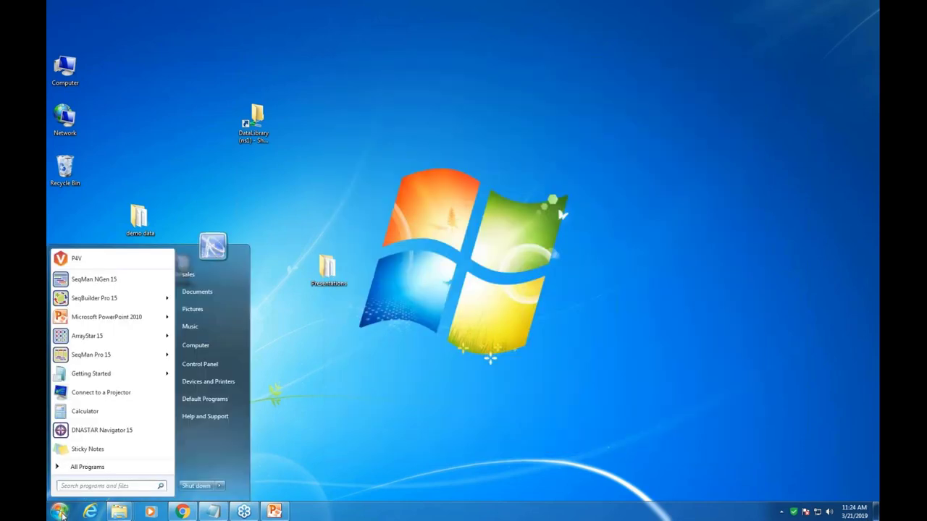
Relaunch SeqMan NGen 15, choose Assemble on the DNASTAR cloud, and select managing existing cloud projects
left_click(95, 285)
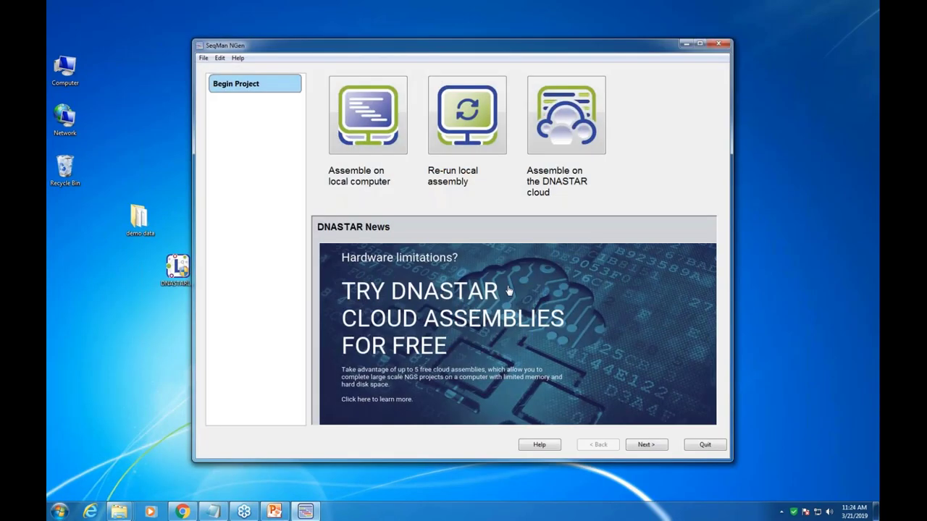
left_click(570, 97)
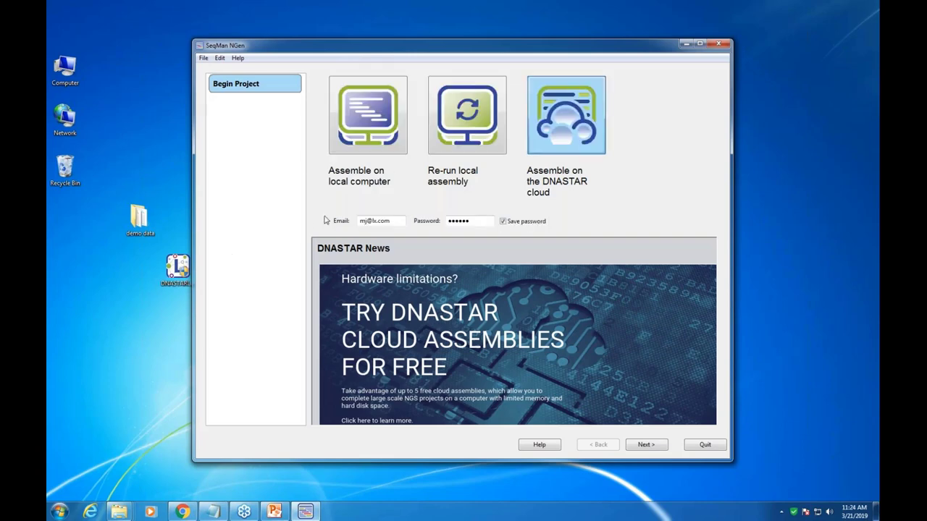
left_click(646, 445)
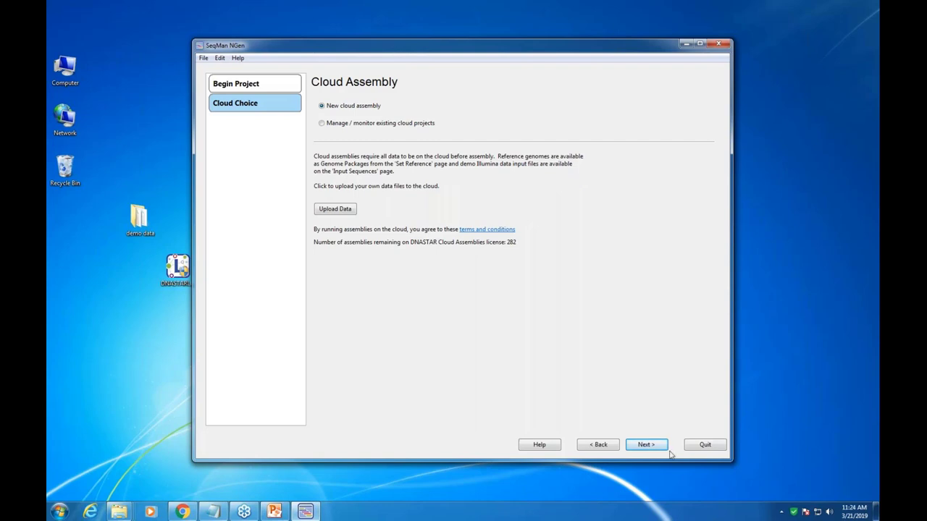
left_click_drag(350, 46, 356, 39)
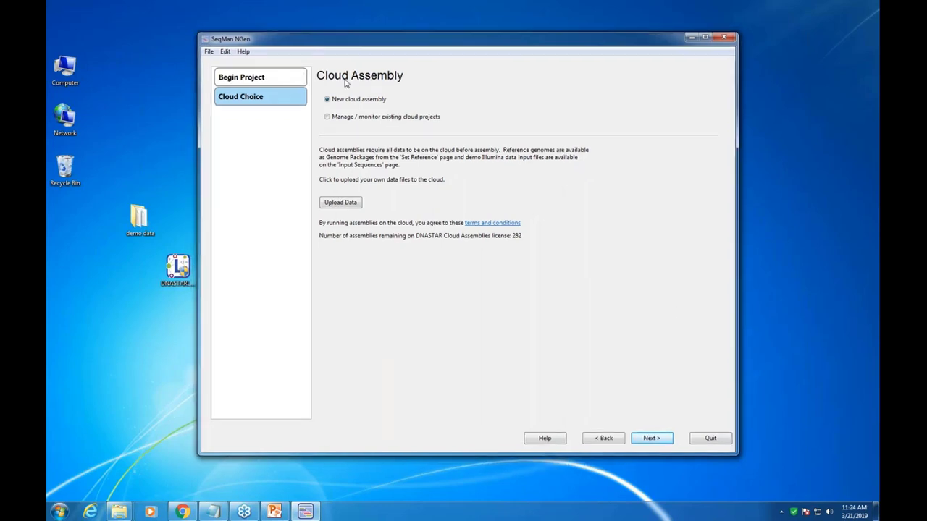
left_click(326, 117)
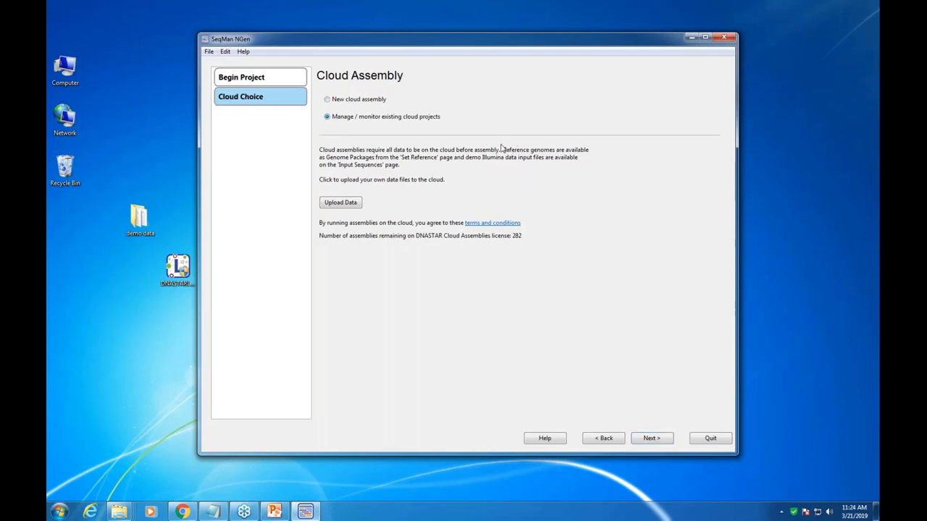
View the existing cloud assemblies in Cloud Monitor, inspect the Mutant 3.7z job, then go back
left_click(651, 438)
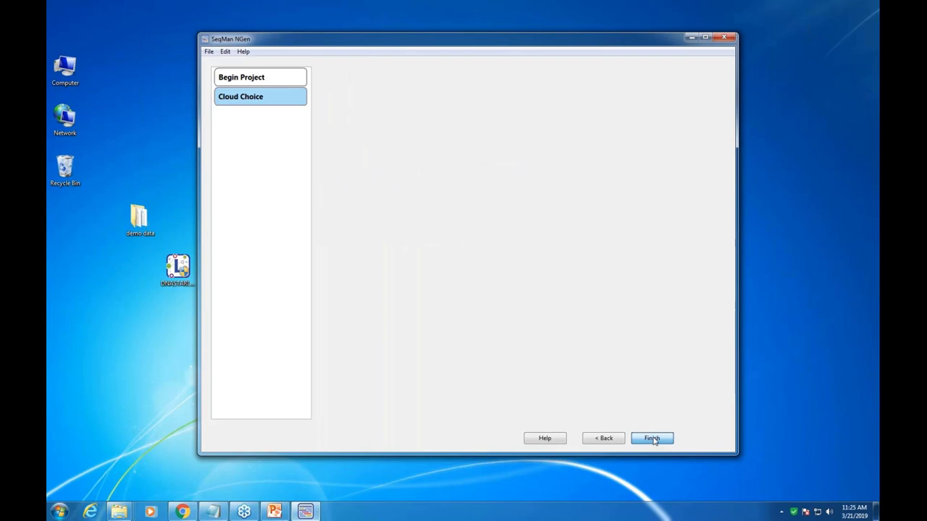
left_click(652, 439)
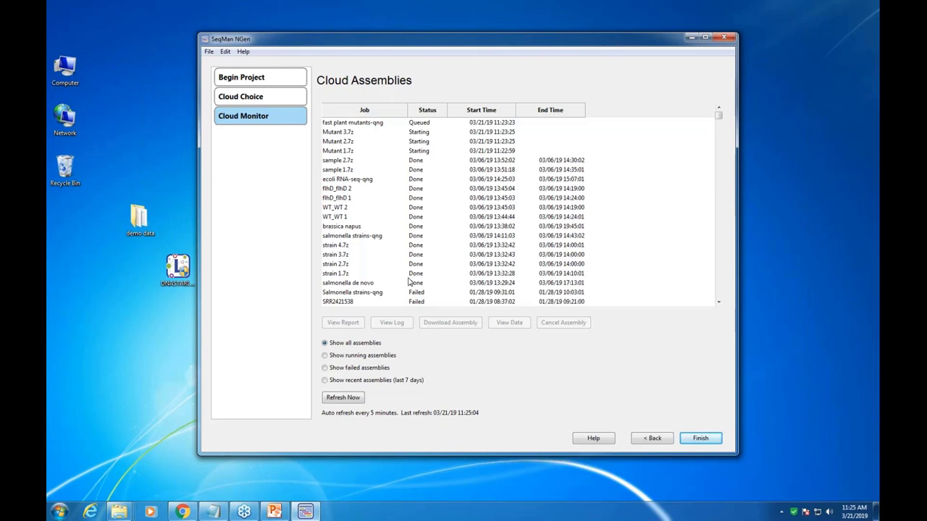
left_click(420, 133)
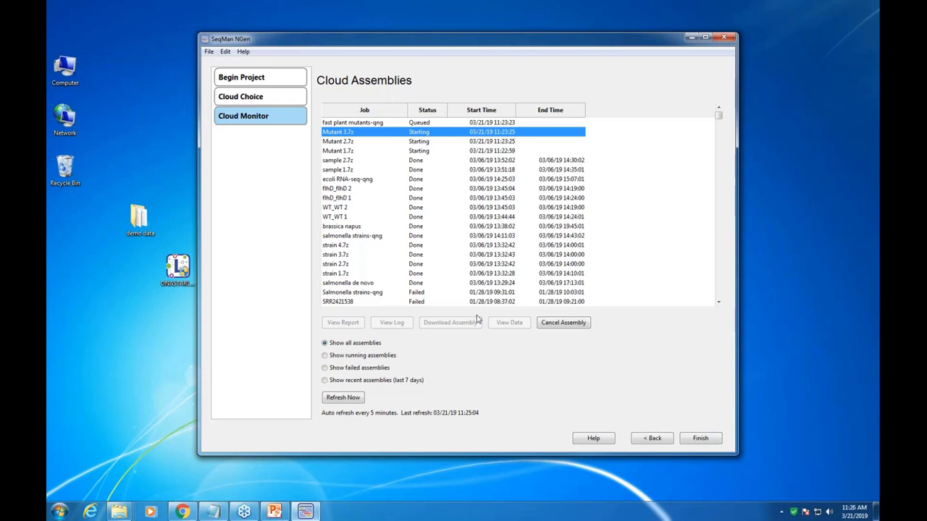
left_click(653, 439)
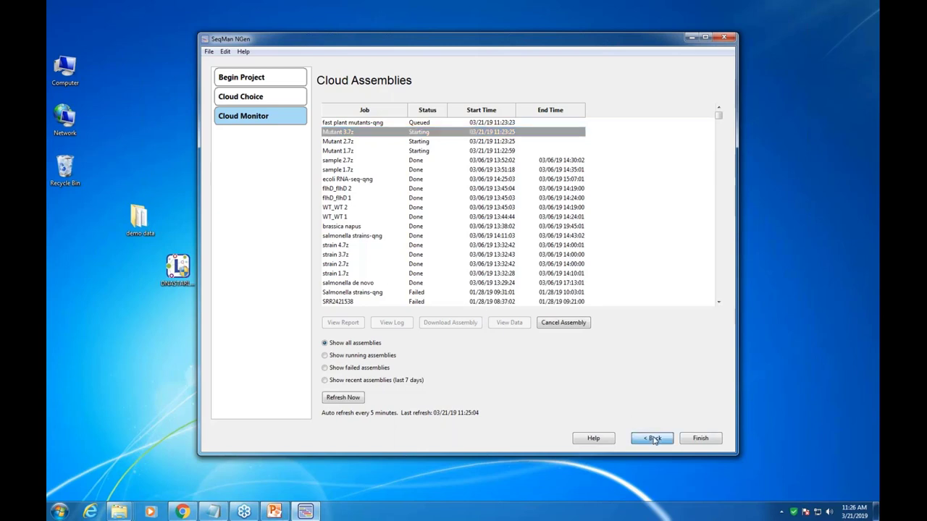
Choose a new cloud assembly and advance through the wizard to the reference sequence step
left_click(327, 99)
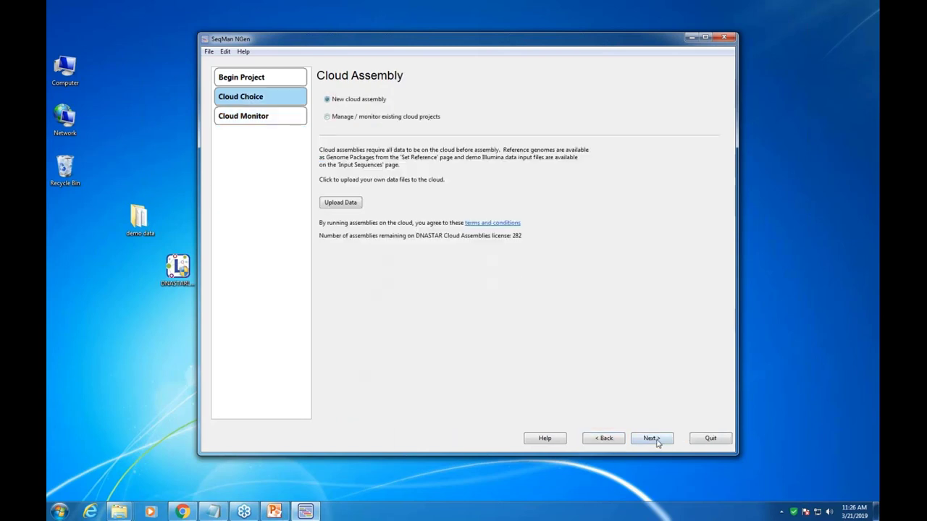
left_click(652, 439)
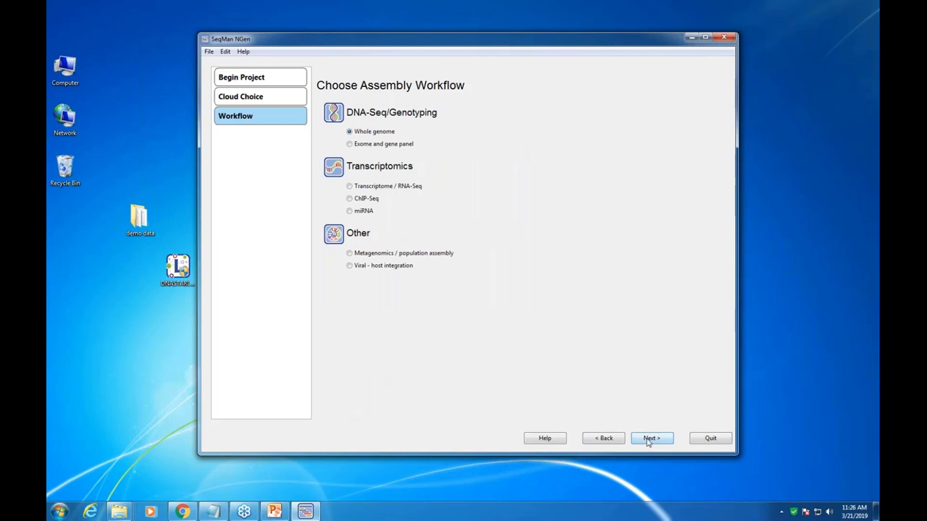
left_click(650, 441)
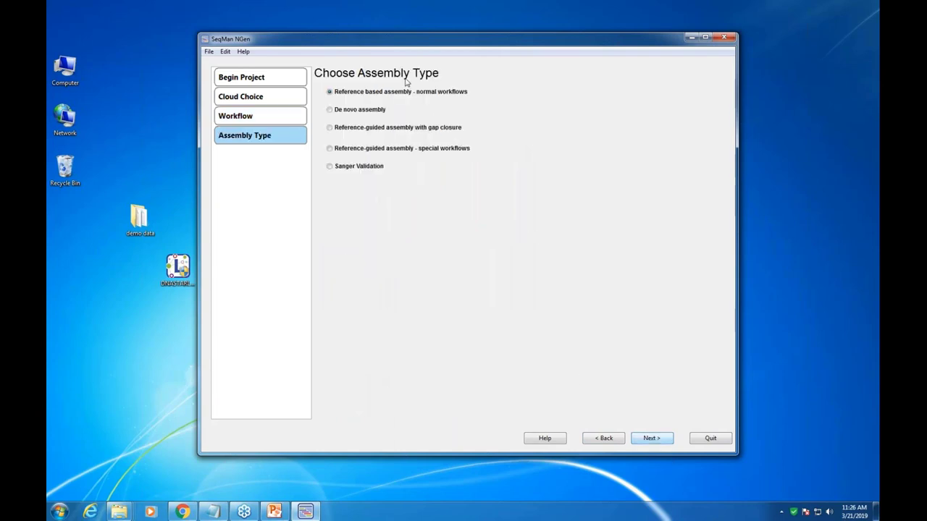
left_click(651, 439)
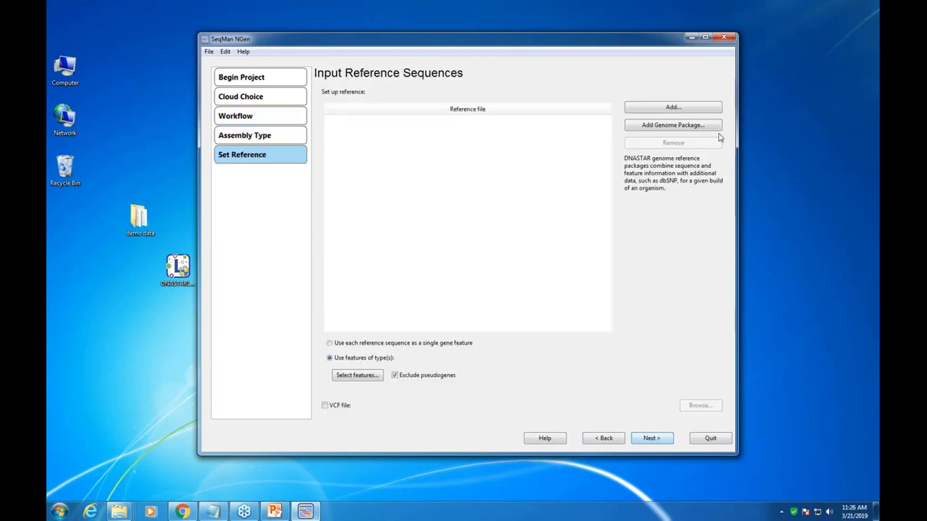
Set the 3 MB Salmonella Heidelberg GenBank file from /Salmonella_strains as the reference
left_click(659, 110)
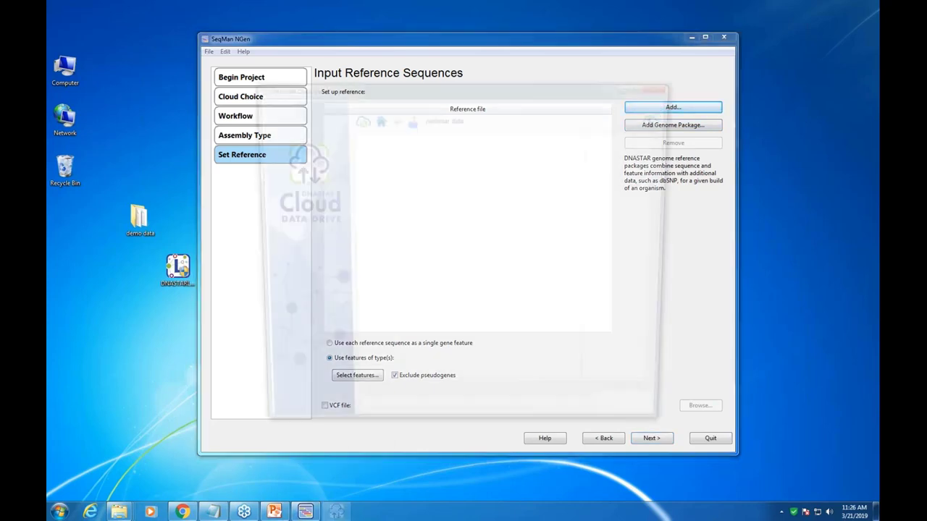
left_click_drag(486, 89, 507, 194)
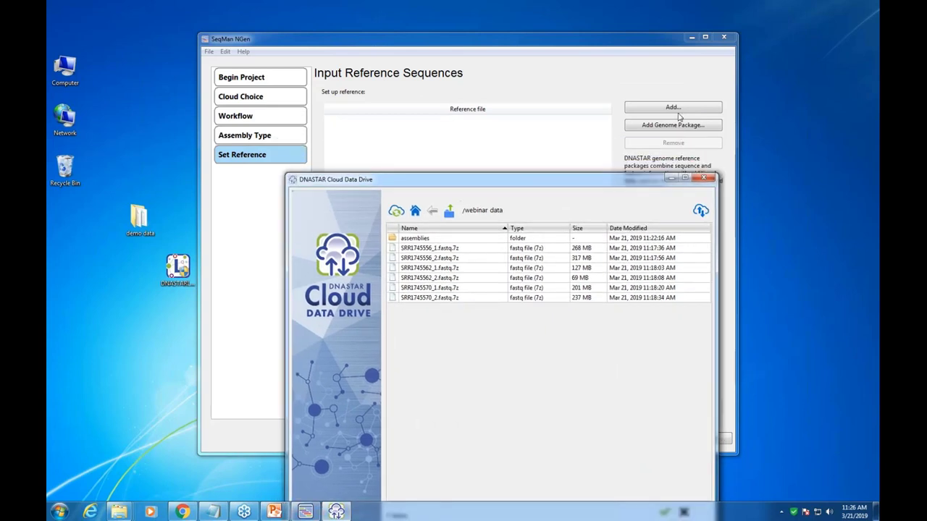
left_click(450, 210)
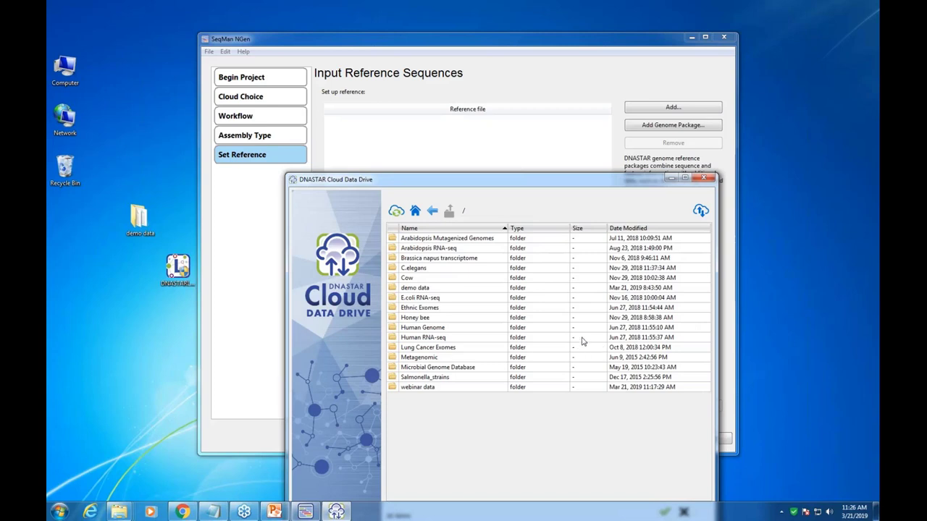
double_click(445, 379)
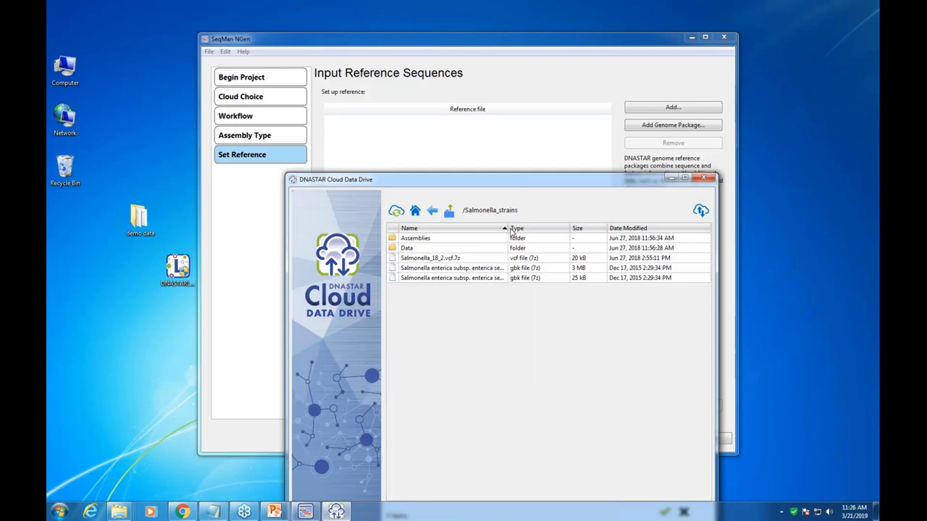
left_click_drag(509, 228, 559, 229)
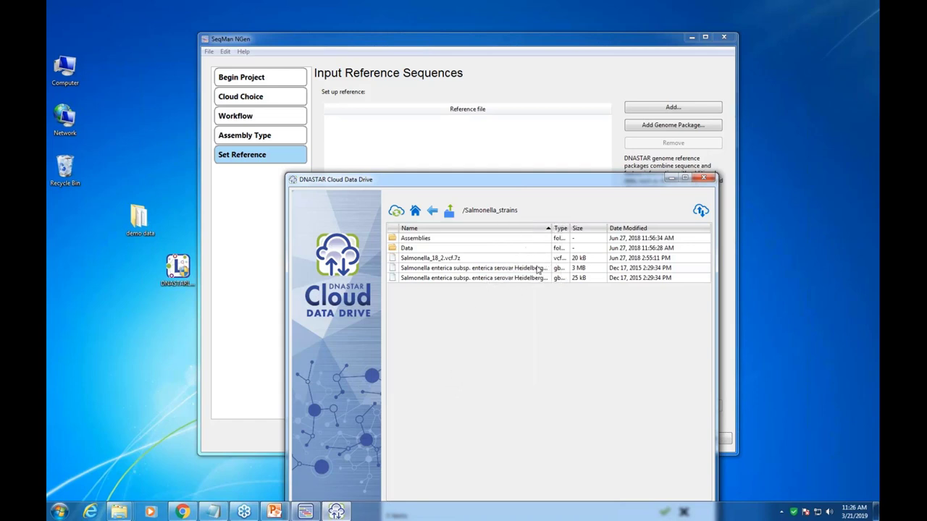
left_click(486, 268)
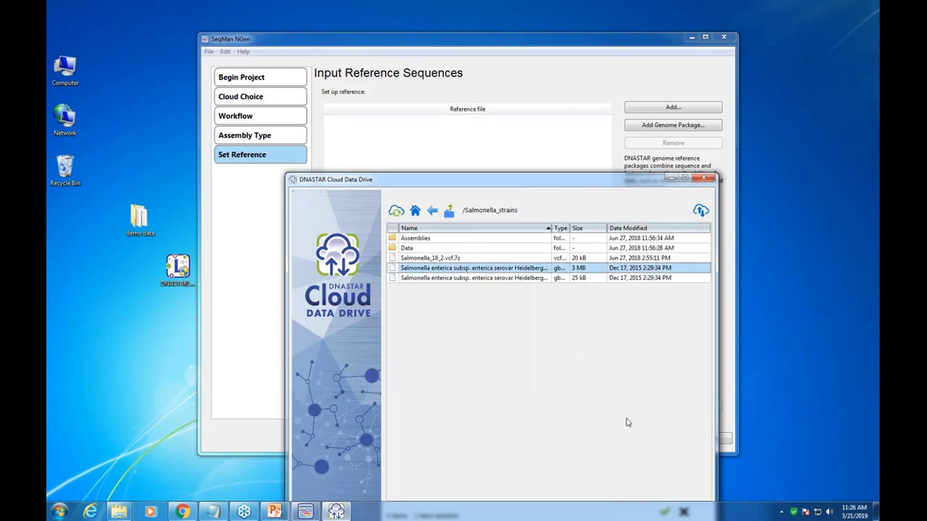
left_click_drag(568, 181, 517, 104)
key("Return")
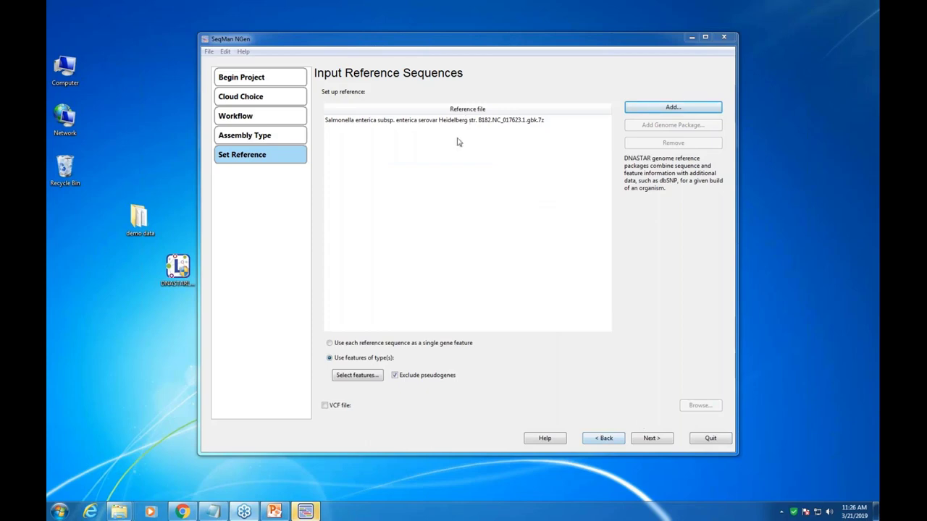
left_click(656, 440)
Set the read technology to Illumina
left_click(415, 93)
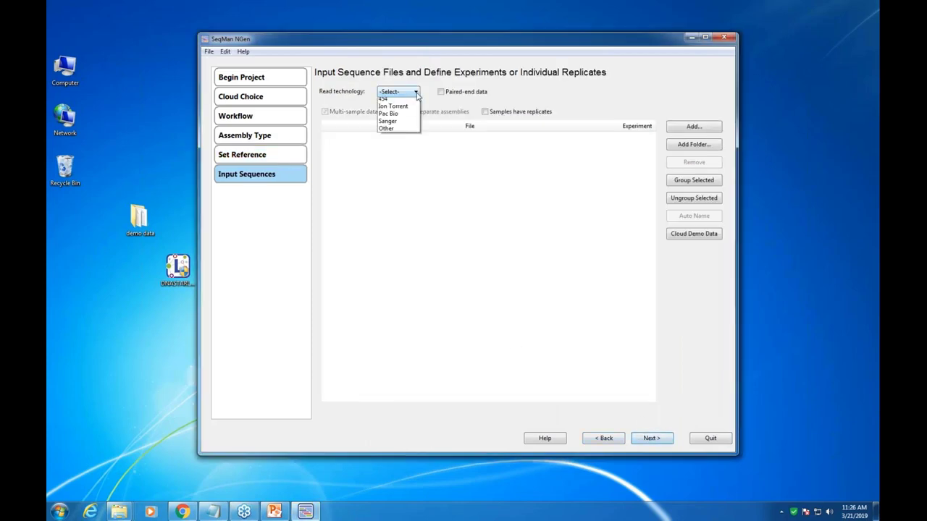
left_click(395, 106)
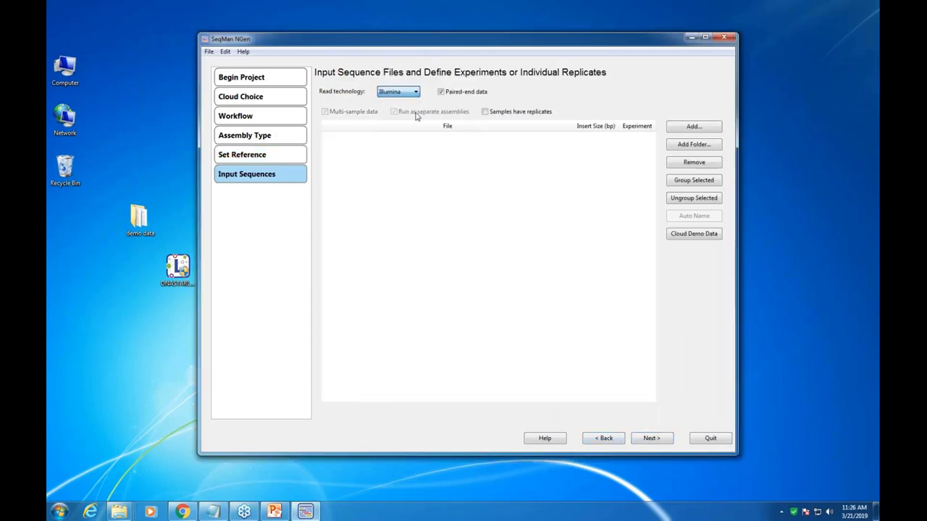
left_click(684, 234)
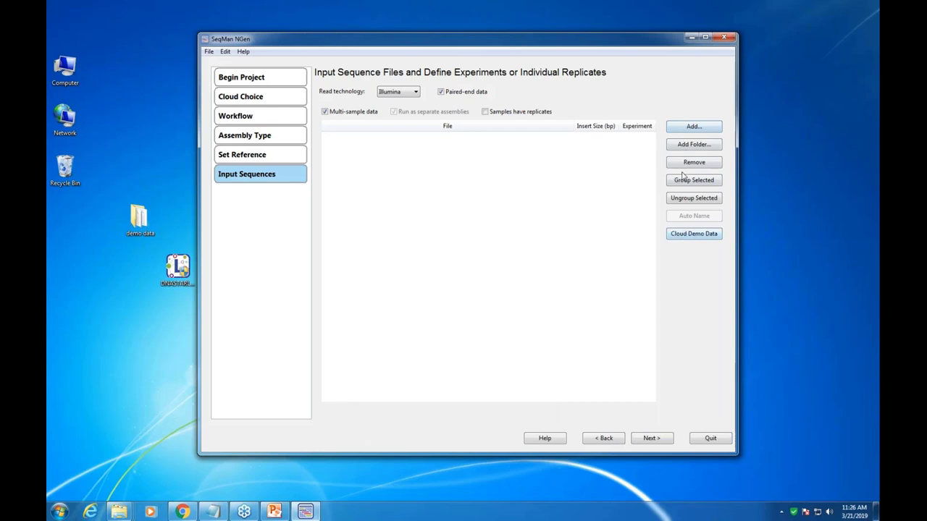
Add the six webinar data fastq files as pairs with insert size 500, auto-named by accession
left_click(685, 128)
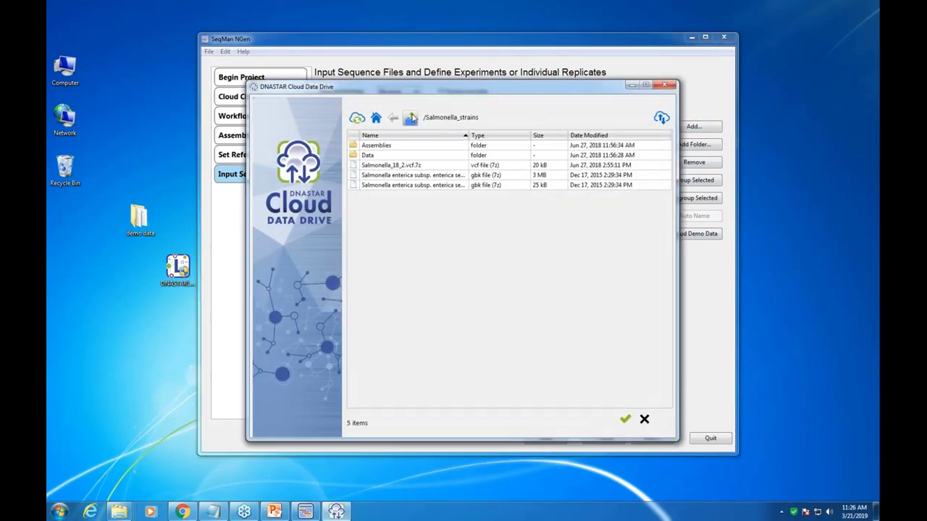
left_click(411, 118)
double_click(391, 296)
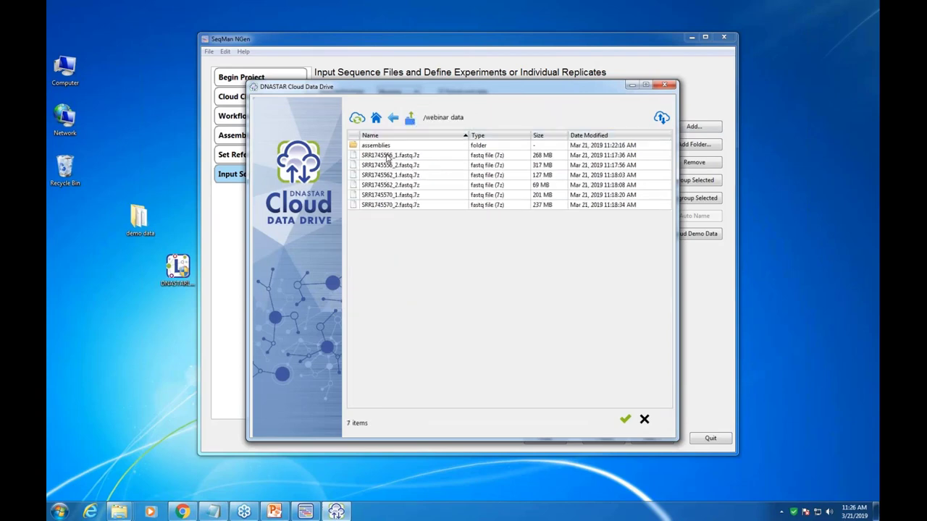
left_click(388, 155)
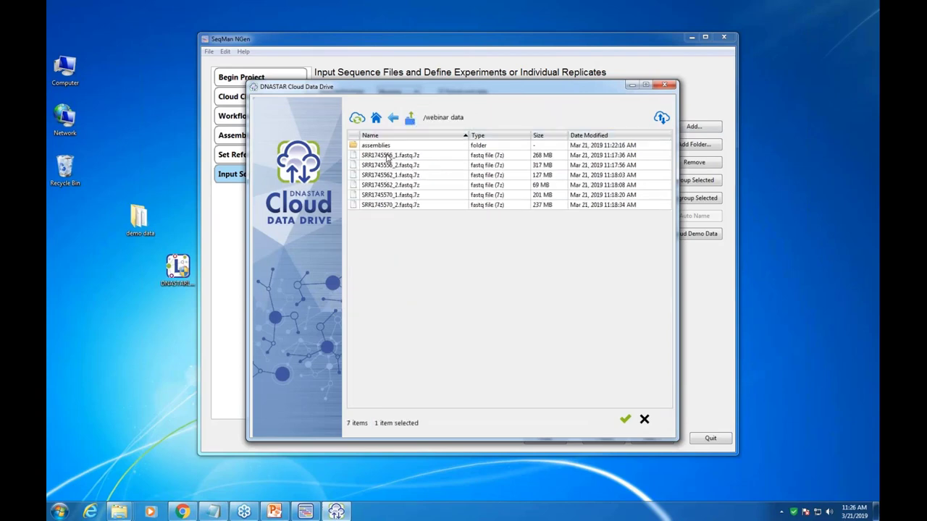
left_click(396, 205, "shift")
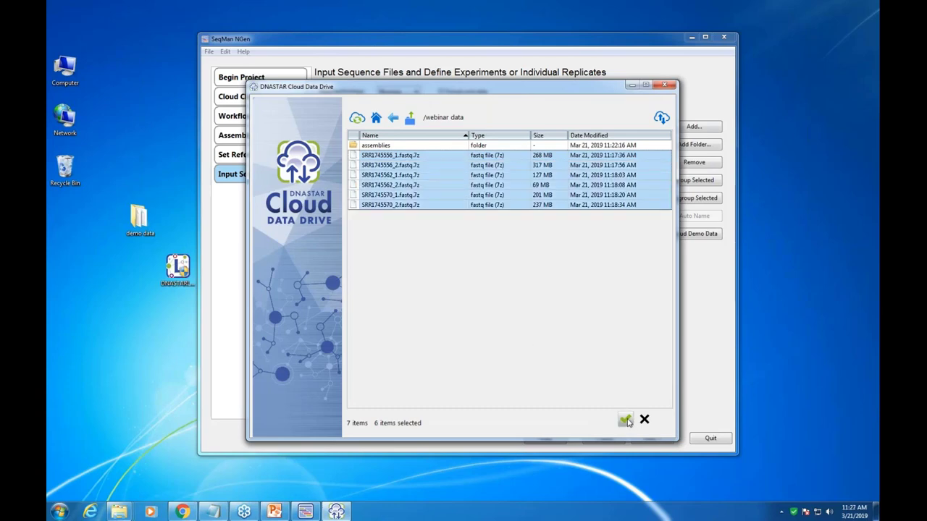
left_click(625, 420)
left_click(473, 280)
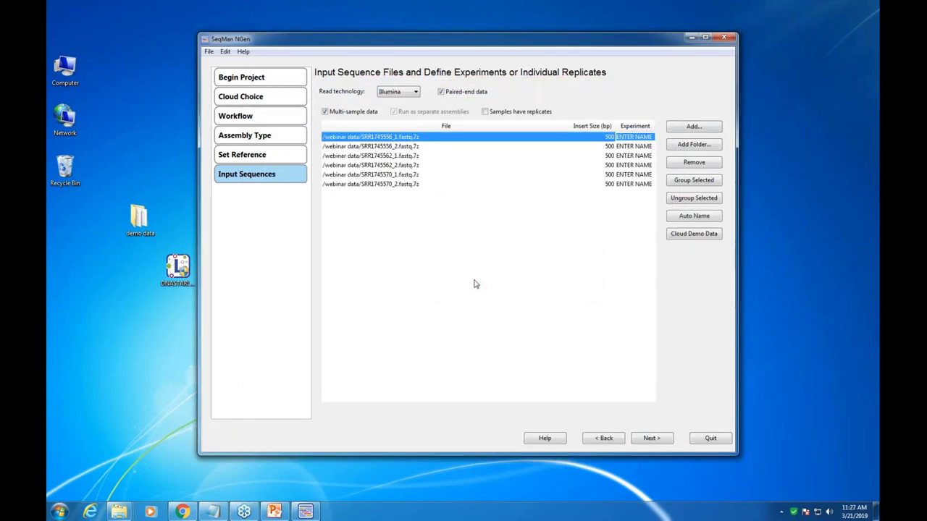
left_click(699, 219)
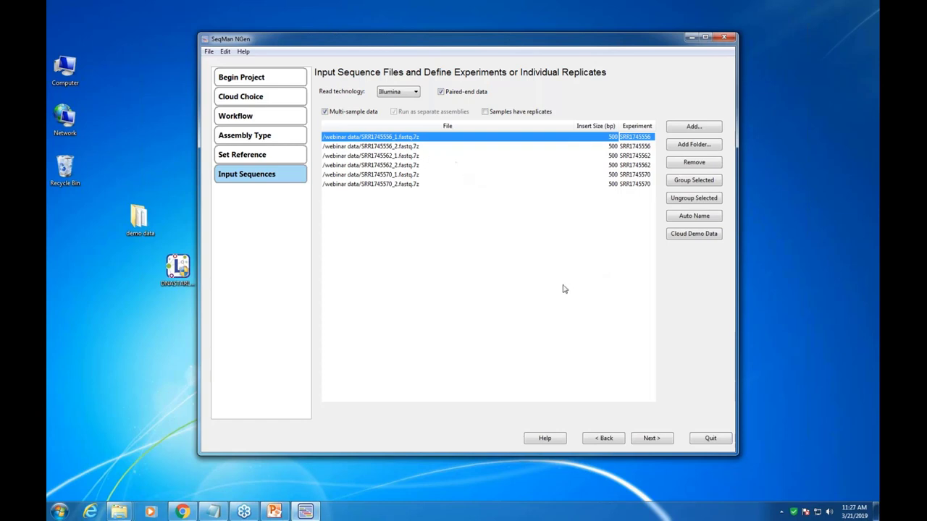
left_click(657, 440)
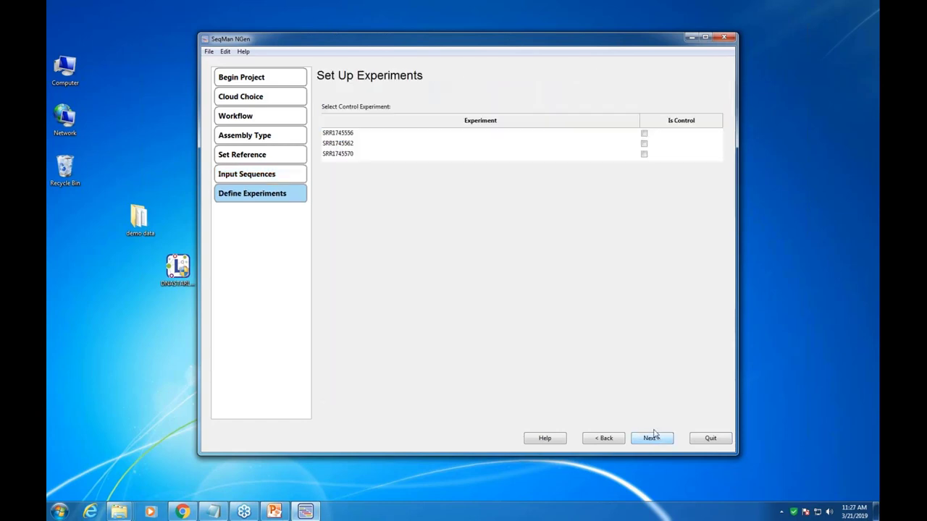
Set variant detection to Haploid and turn off copy number variation calculation
left_click(652, 441)
left_click(414, 283)
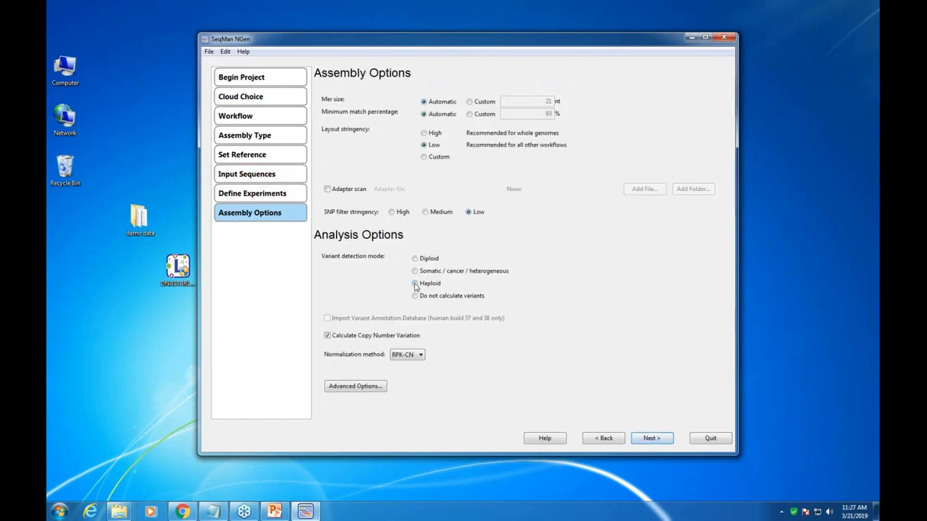
left_click(327, 327)
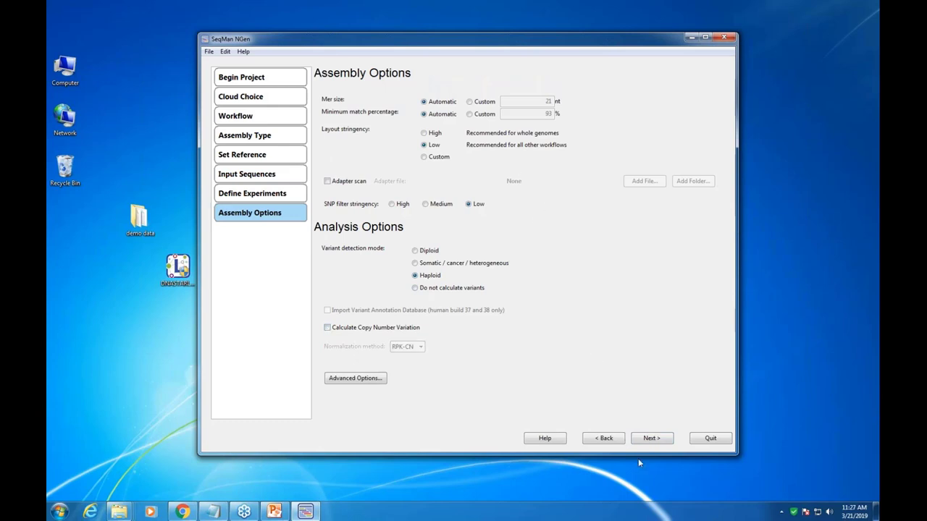
left_click(649, 440)
Name the project 'salmonella strains' and save it to the cloud assemblies folder
left_click(417, 108)
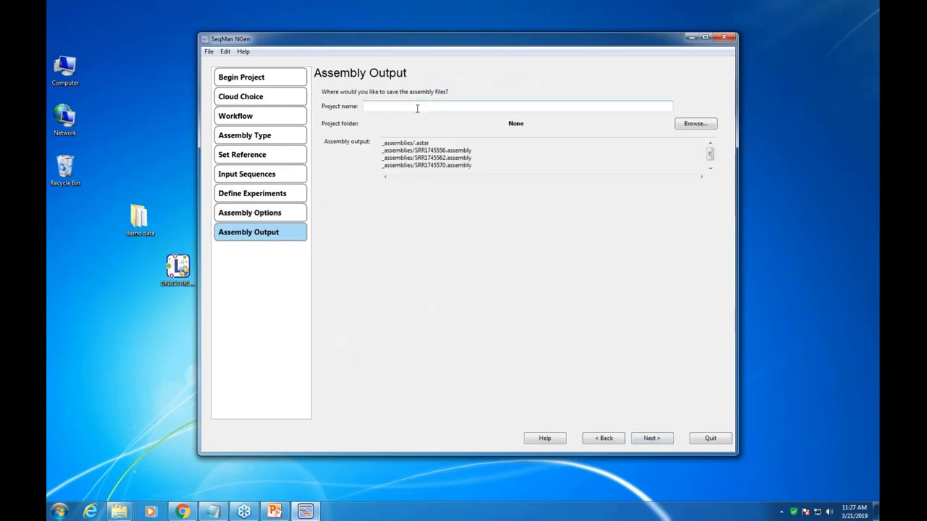
type("salmon")
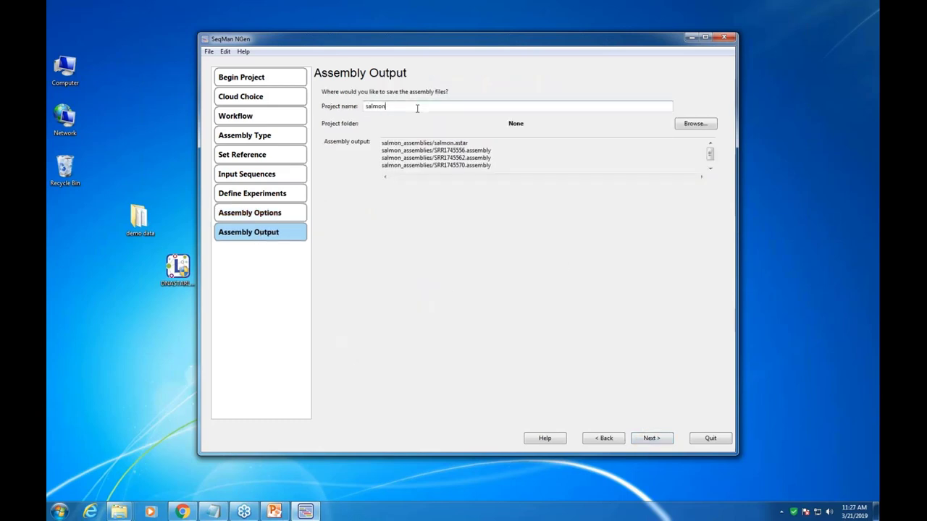
type("ella strains")
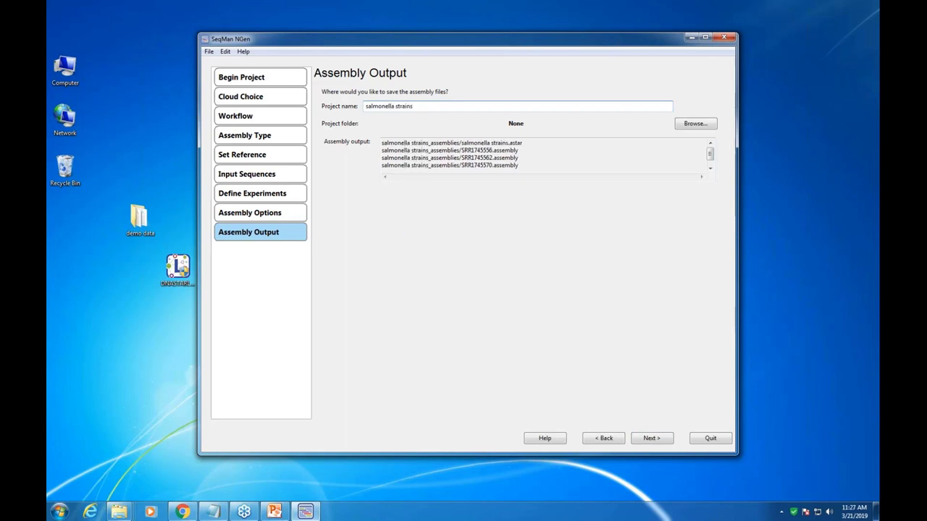
left_click(698, 123)
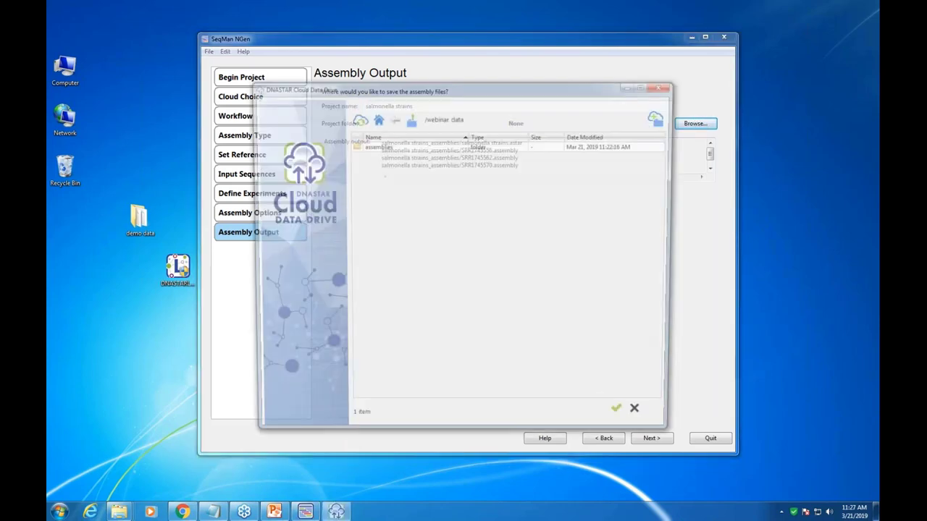
left_click(378, 148)
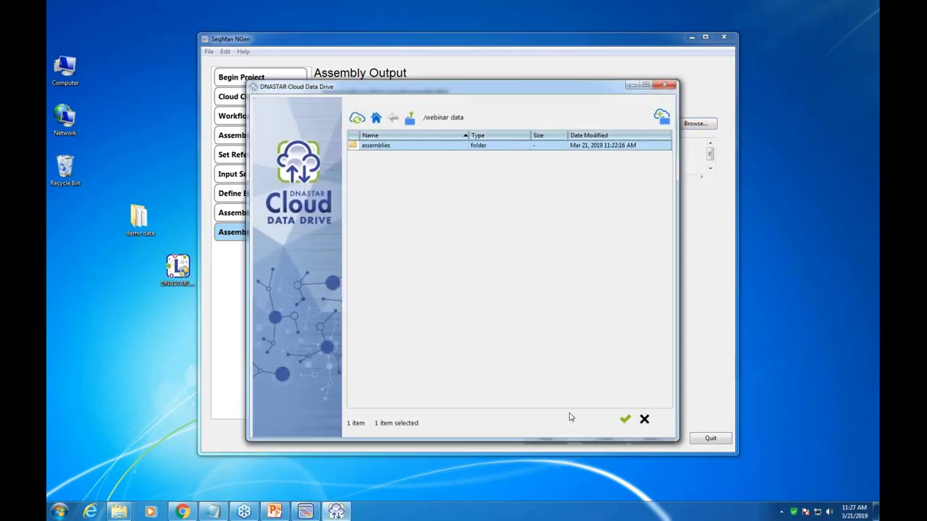
left_click(625, 418)
left_click(648, 438)
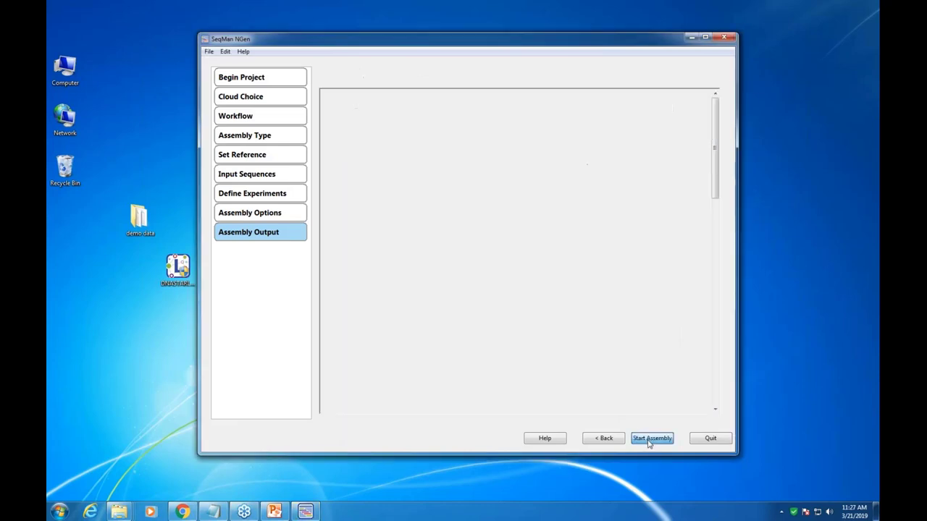
Start the SRR1745556 cloud assembly upload and launch a second copy of SeqMan NGen
left_click(647, 438)
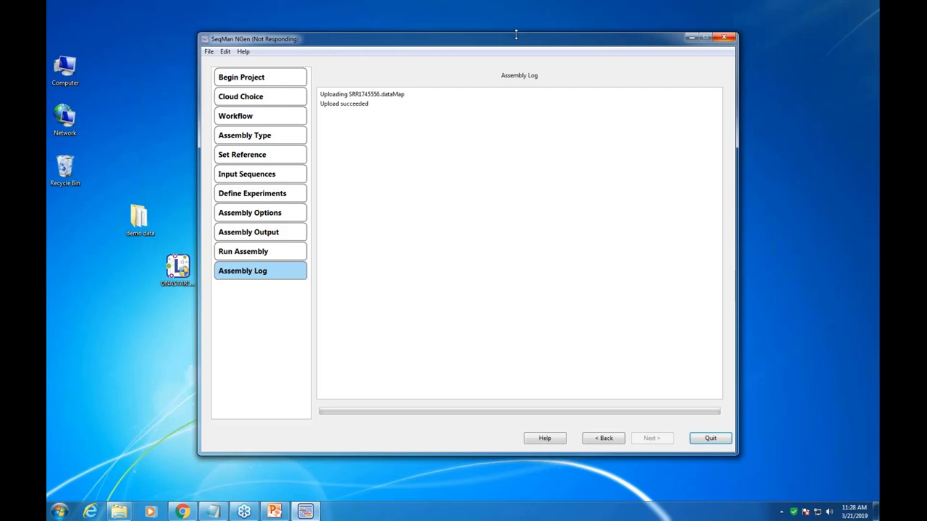
left_click(59, 512)
left_click_drag(81, 337, 177, 269)
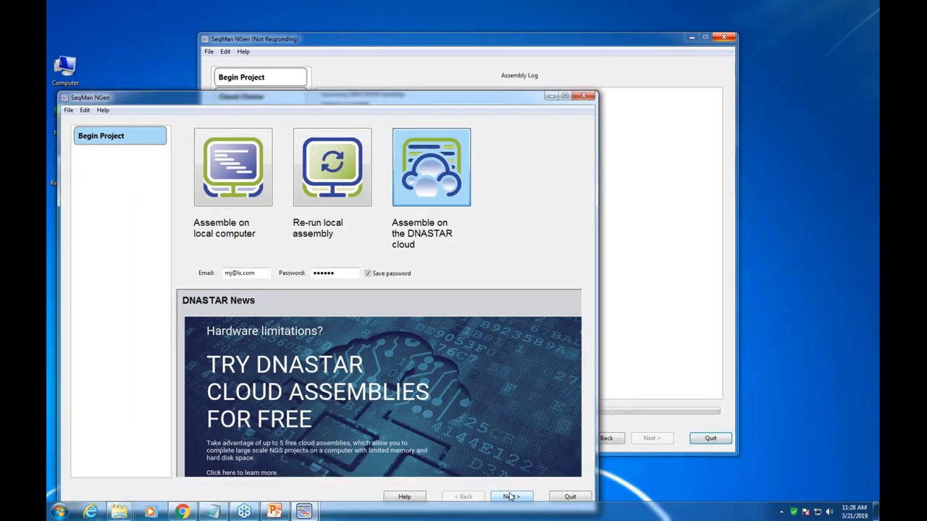
Advance the new instance to the cloud assembly page and move windows aside to reveal the log
left_click(510, 496)
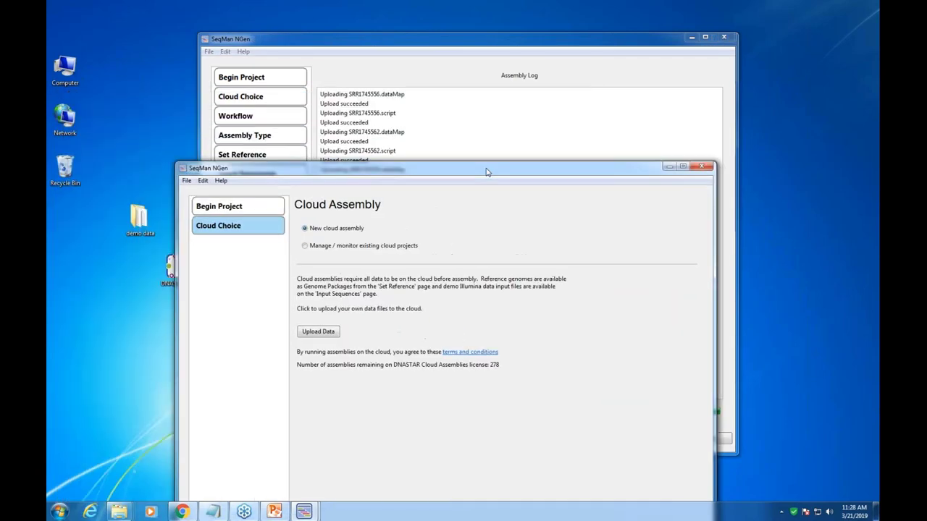
left_click_drag(486, 172, 392, 212)
left_click(651, 439)
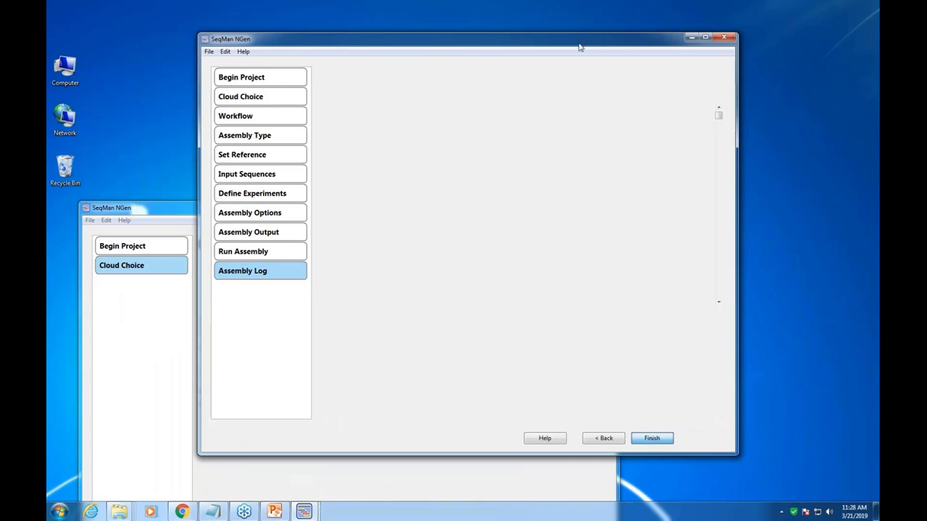
left_click(161, 210)
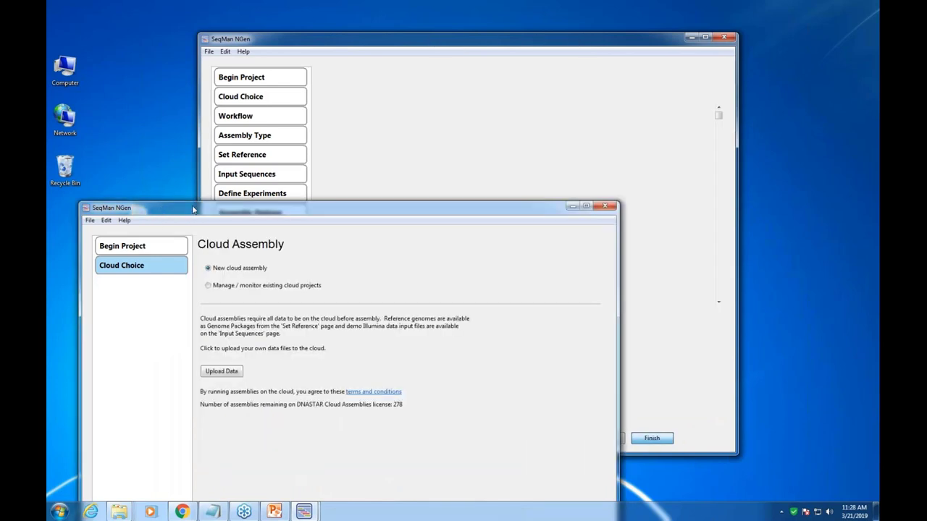
left_click_drag(192, 210, 185, 154)
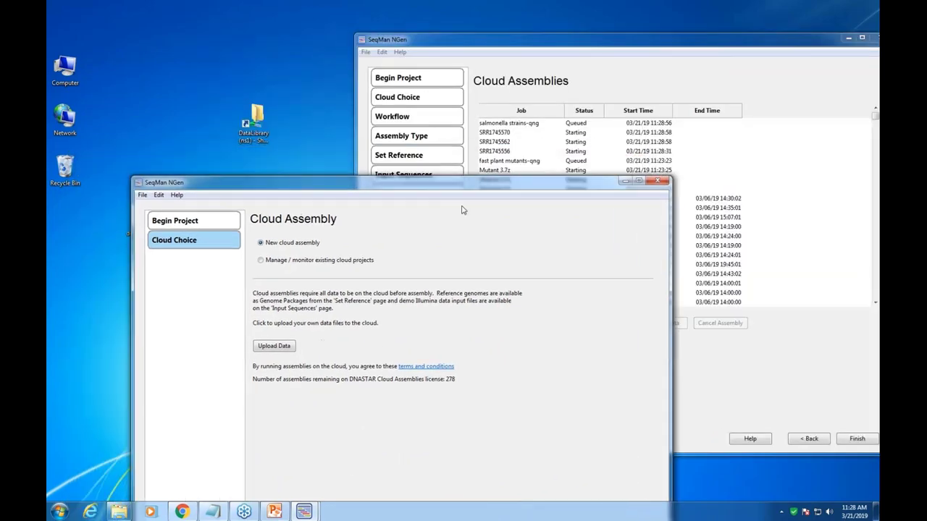
left_click_drag(464, 187, 386, 232)
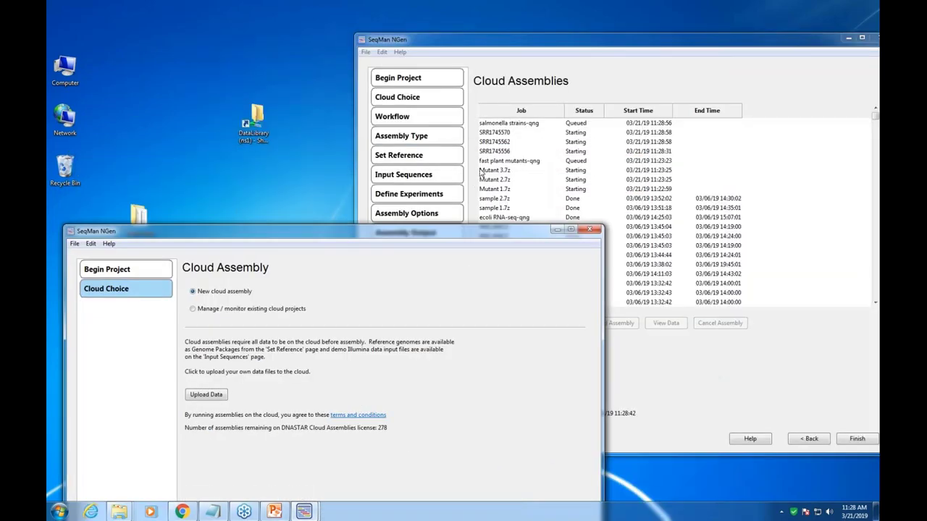
Bring the Cloud Monitor forward and reposition the Cloud Assembly window offering your own data upload
left_click(577, 43)
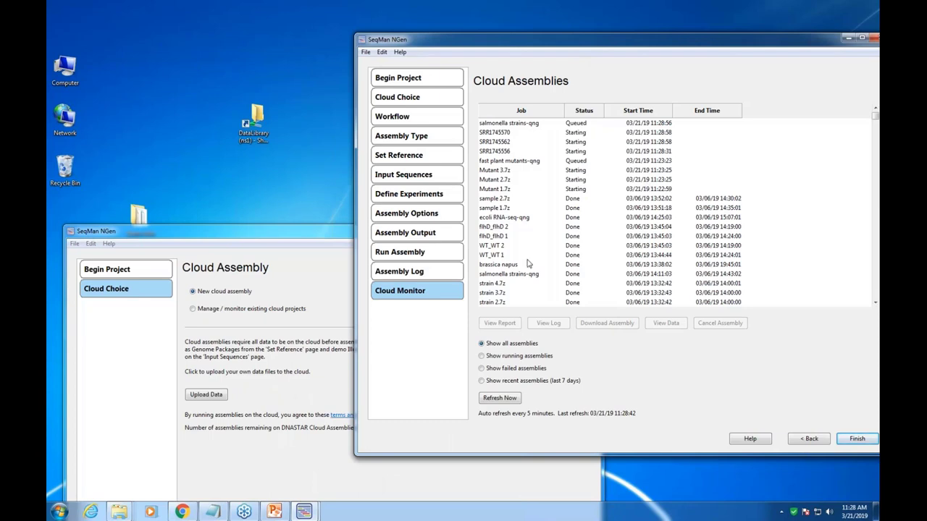
left_click(279, 233)
left_click_drag(278, 233, 288, 81)
left_click(268, 246)
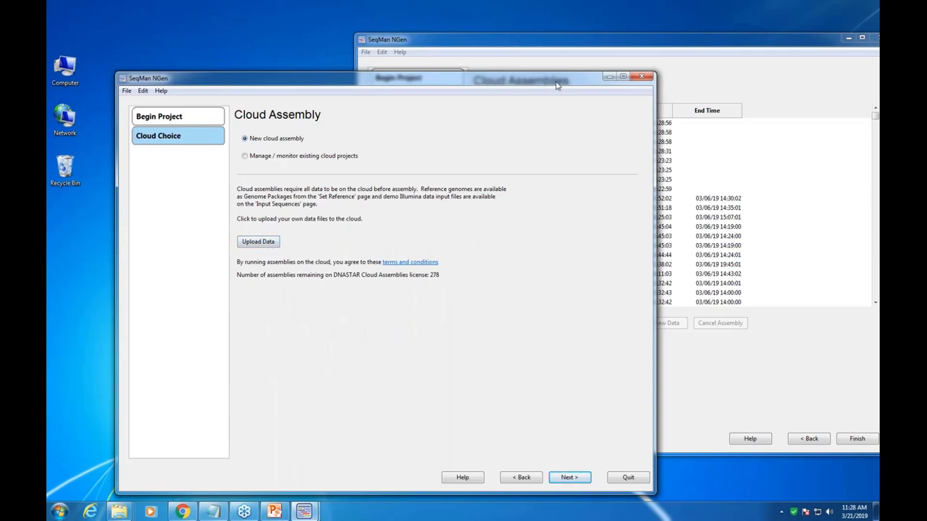
left_click_drag(550, 82, 562, 161)
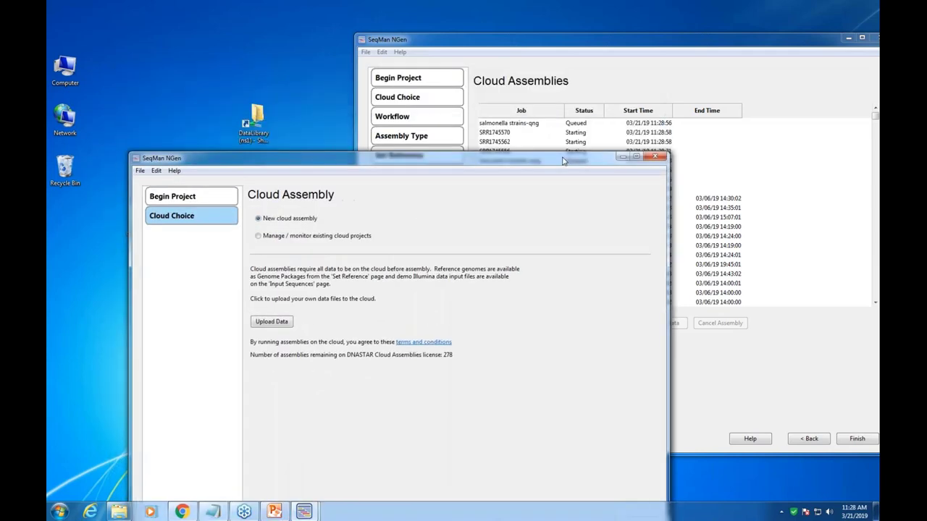
Close the extra Cloud Assembly window and make the Cloud Monitor taller to list more jobs
left_click(656, 157)
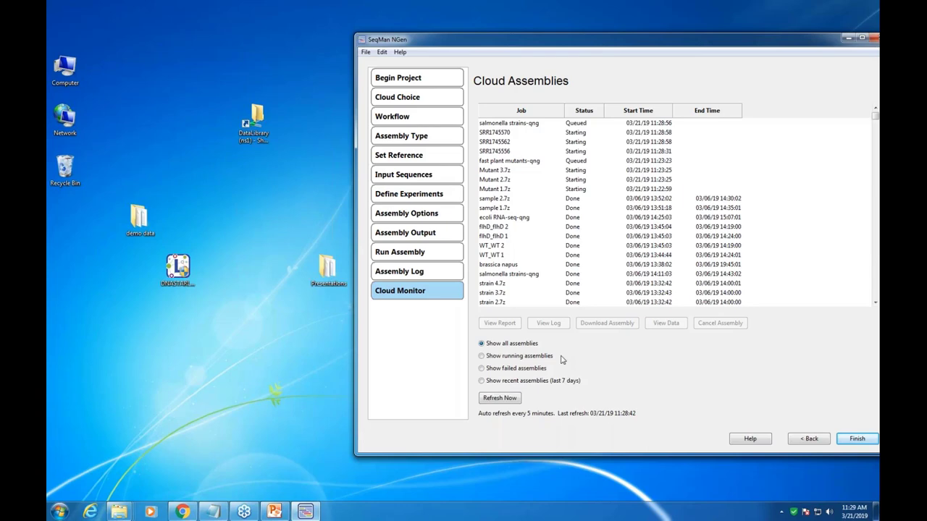
left_click_drag(537, 34, 342, 30)
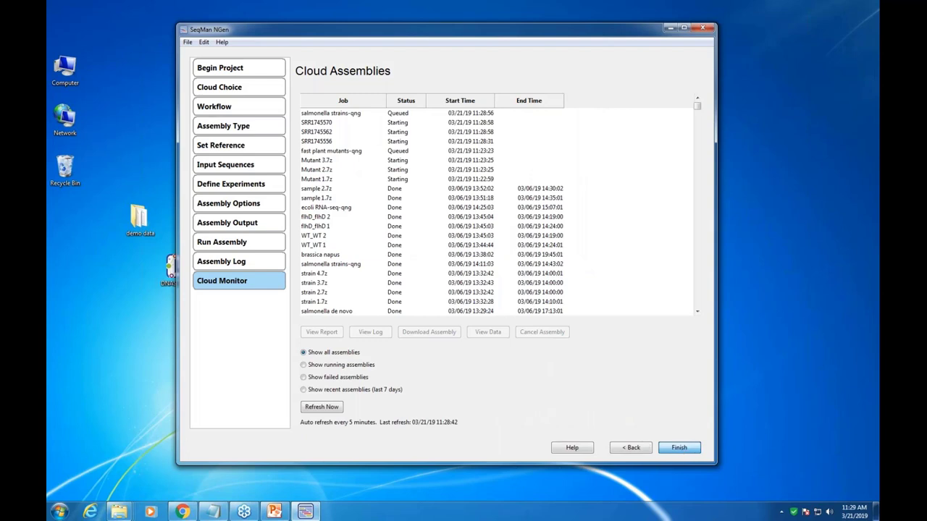
left_click(59, 512)
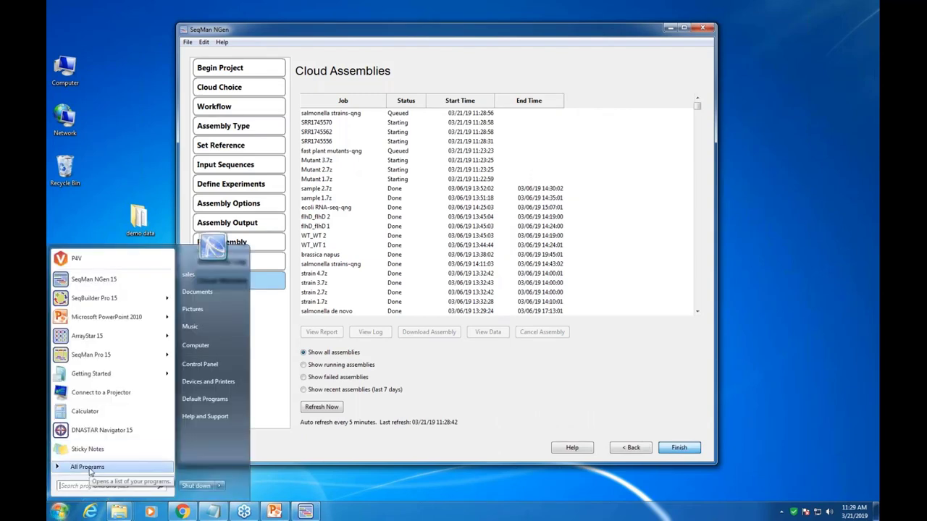
Close SeqMan NGen and launch DNASTAR Cloud Data Drive 15 from the DNASTAR Lasergene 15 program group
left_click(69, 467)
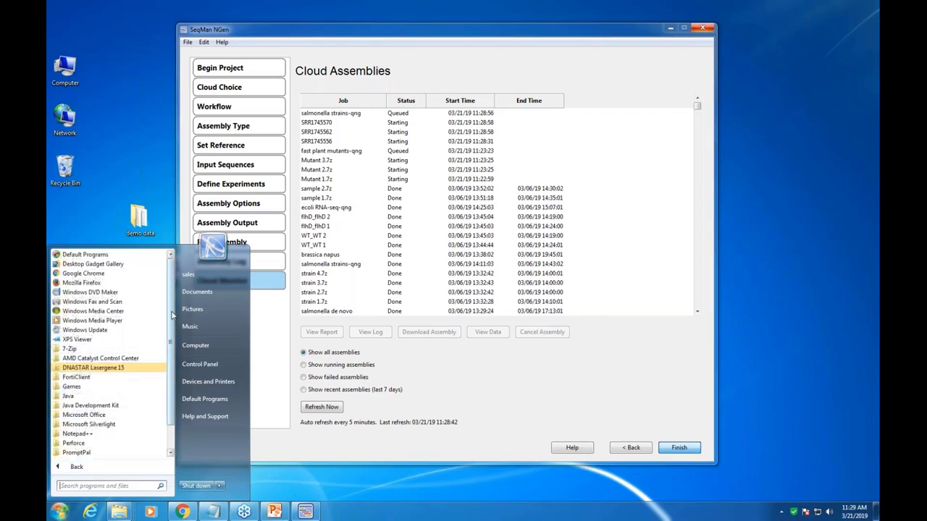
left_click_drag(172, 319, 173, 358)
scroll(109, 362, "up", 1)
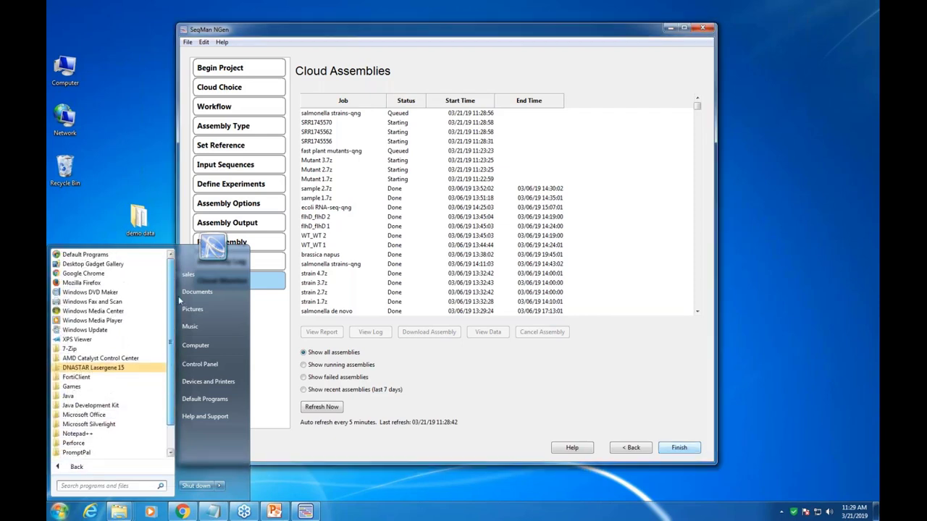
left_click(93, 368)
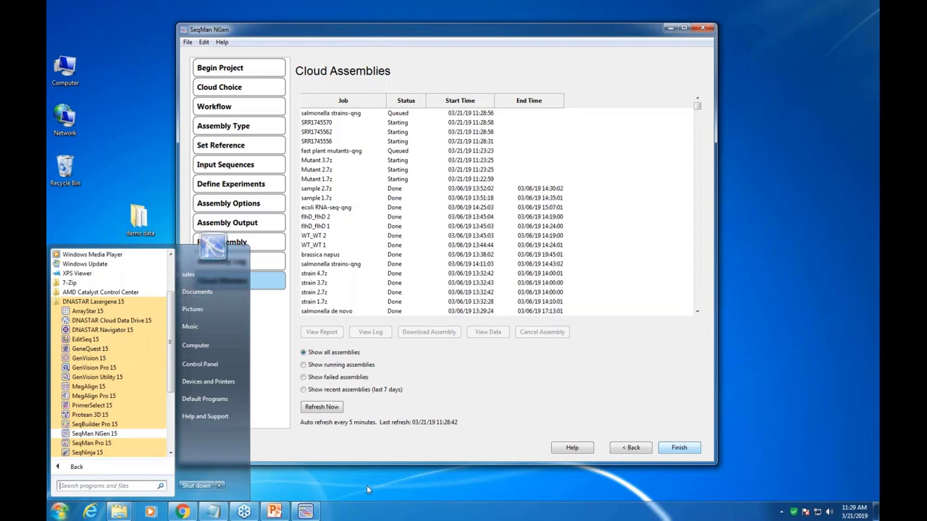
left_click(702, 28)
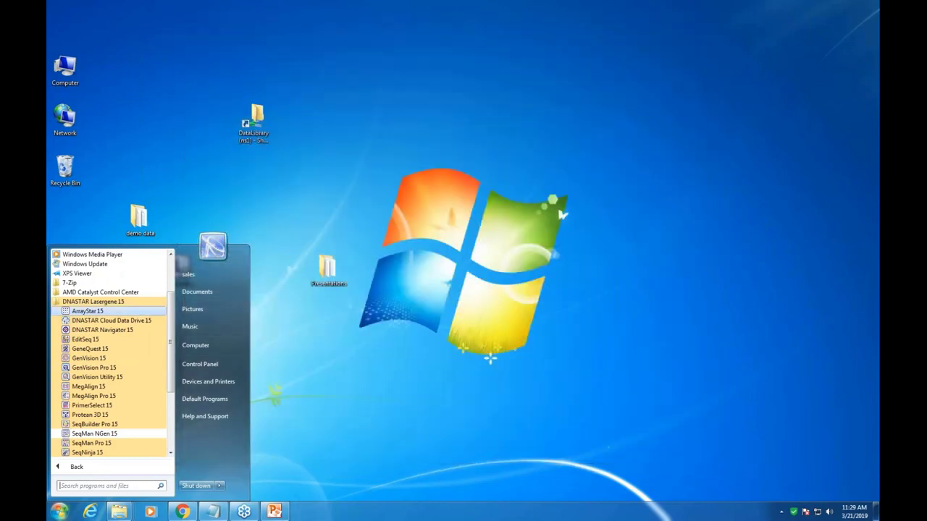
left_click(126, 322)
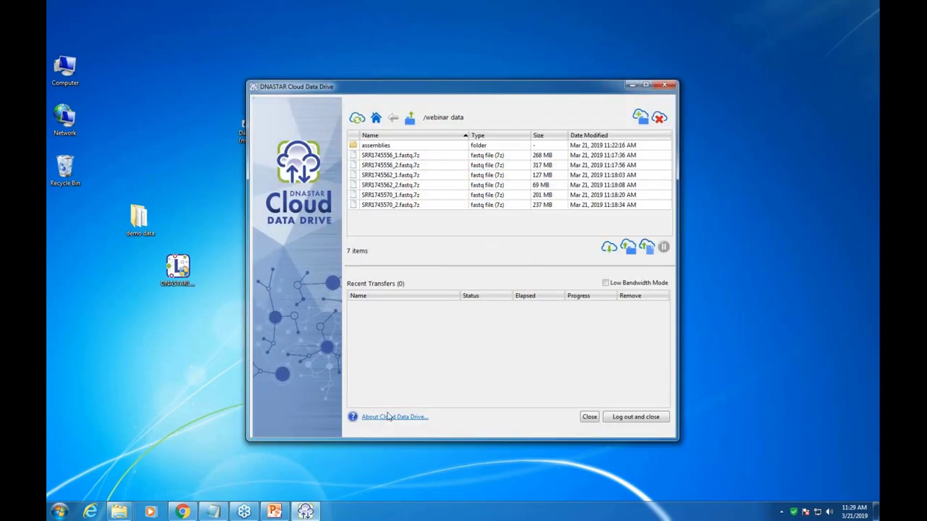
Go to the top level of the cloud drive and open the Salmonella_strains folder
left_click(414, 120)
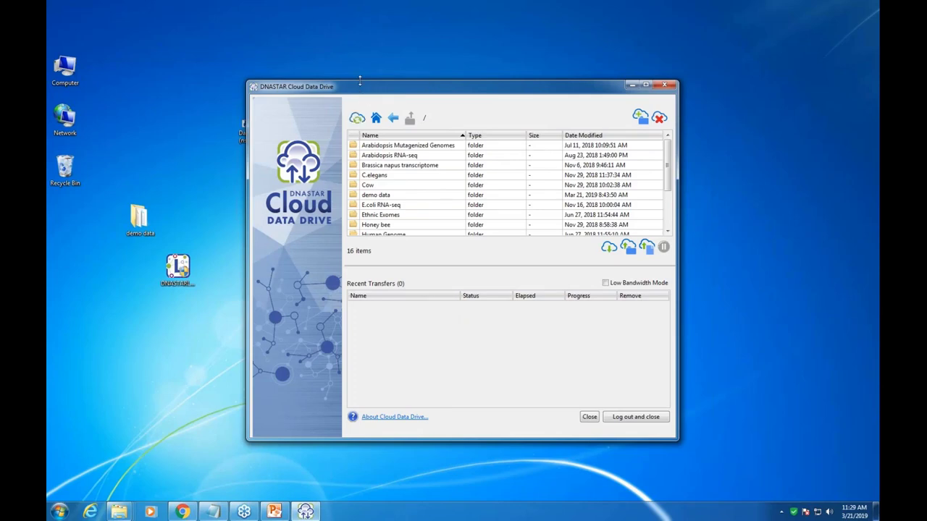
left_click_drag(362, 87, 357, 81)
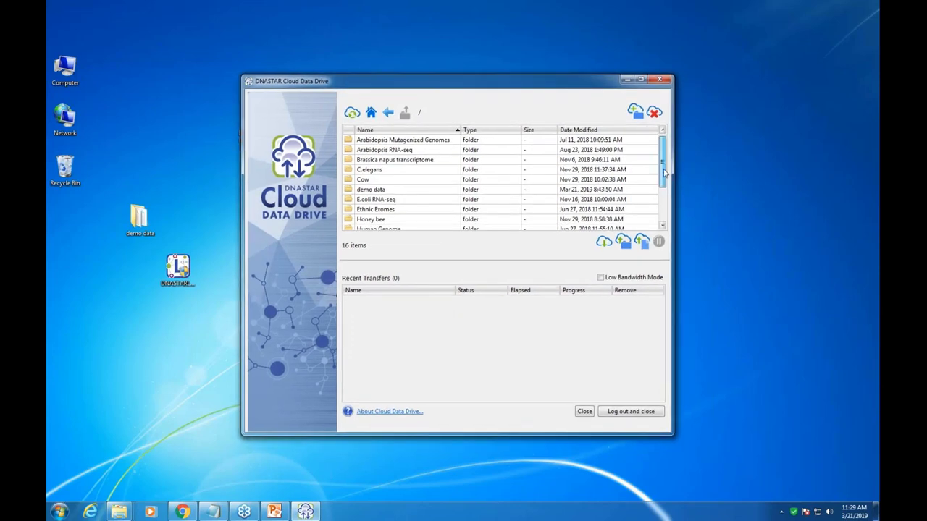
scroll(666, 188, "down", 3)
scroll(666, 187, "up", 1)
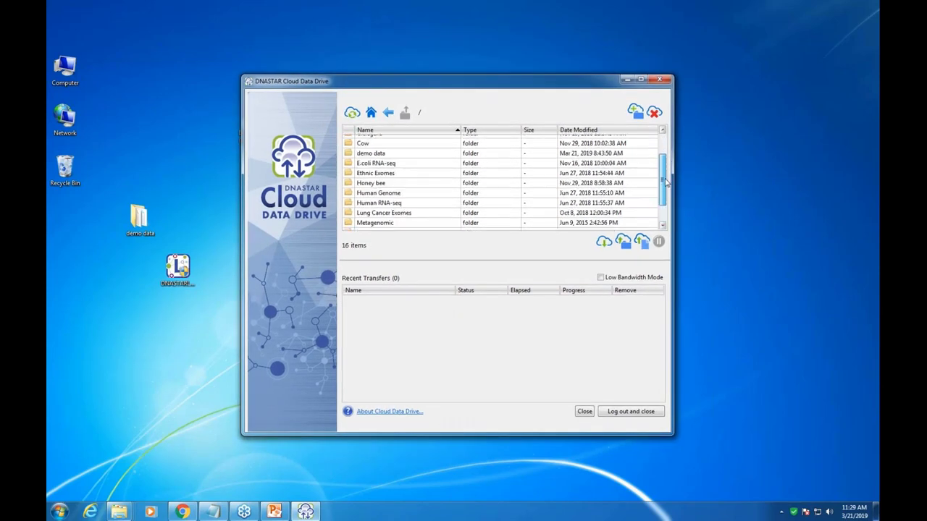
scroll(667, 217, "down", 1)
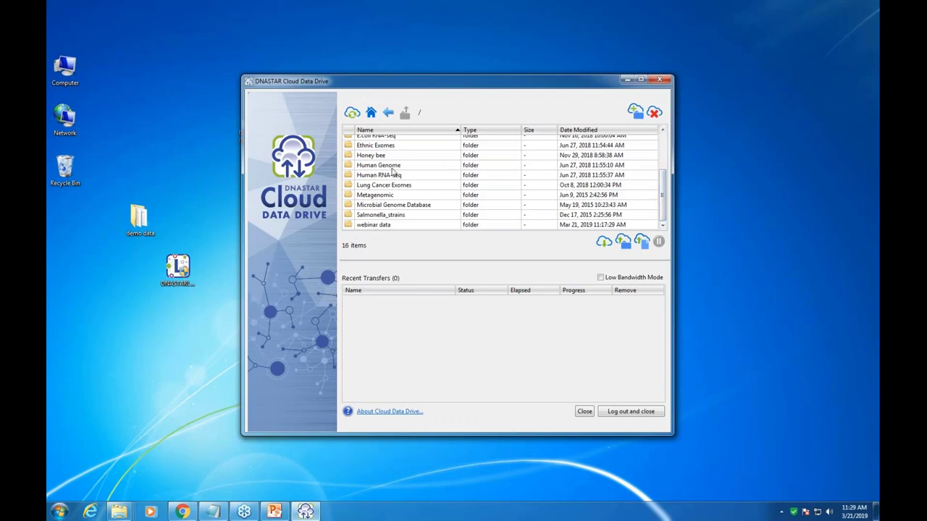
scroll(663, 192, "up", 2)
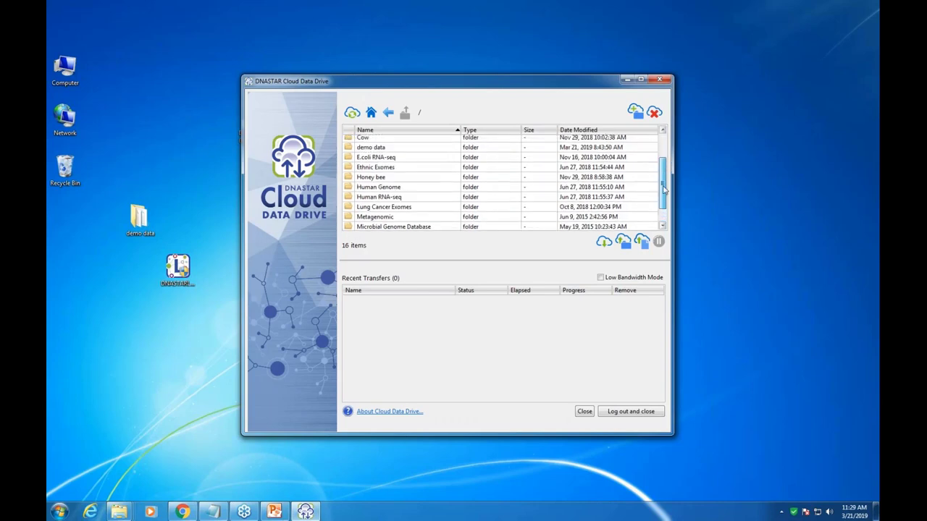
scroll(664, 191, "down", 2)
left_click(386, 219)
double_click(384, 217)
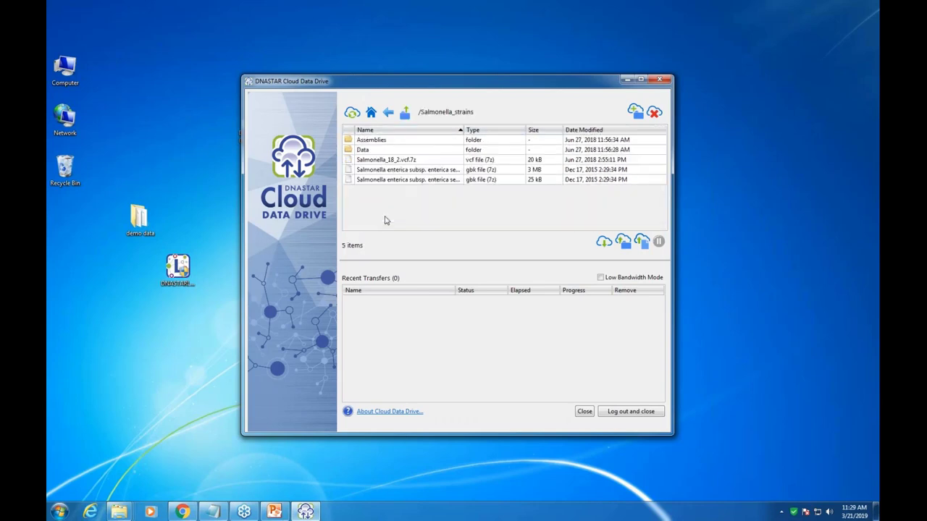
Open Assemblies and the Salmonella strains folder, step back up, then reopen Salmonella strains
double_click(385, 140)
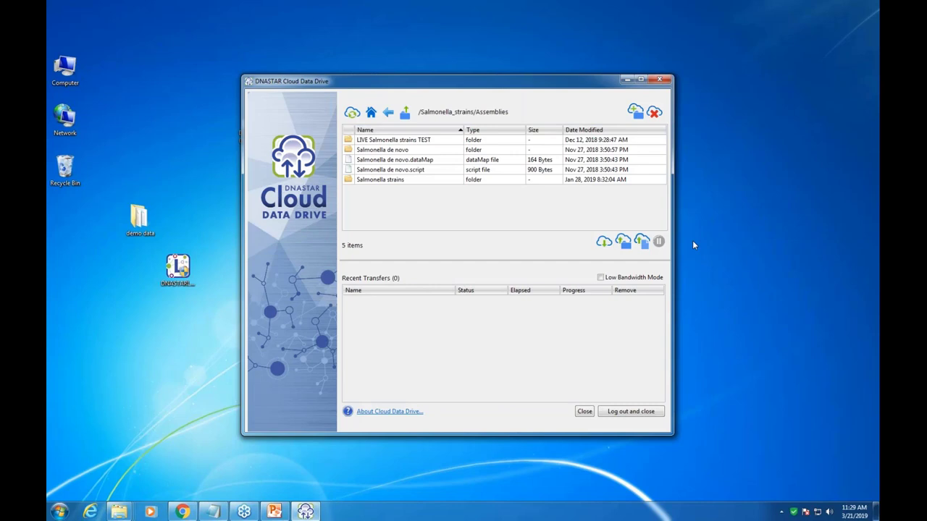
double_click(378, 180)
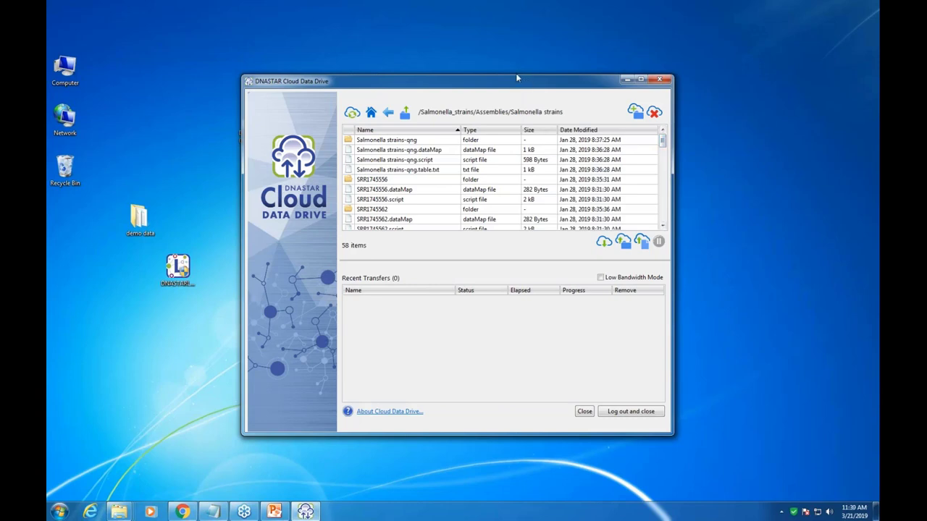
left_click_drag(517, 78, 503, 69)
left_click_drag(648, 134, 648, 130)
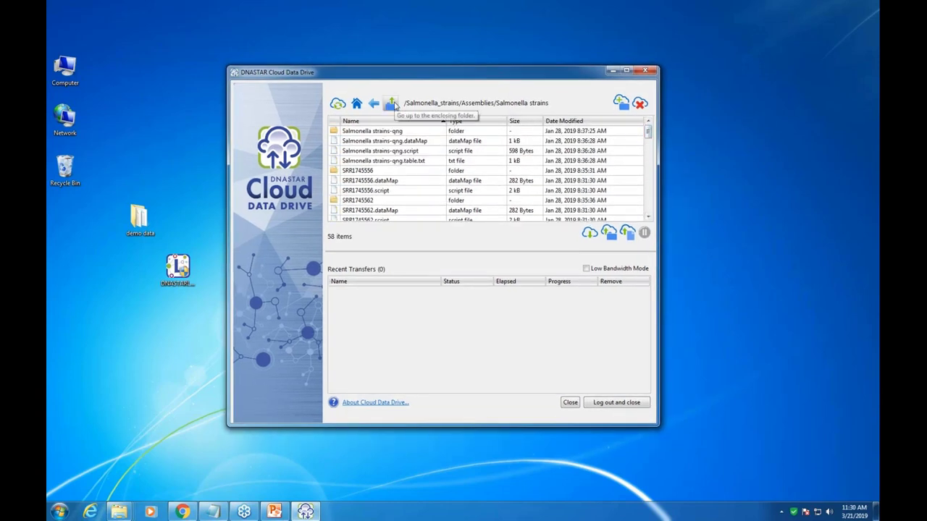
left_click(392, 104)
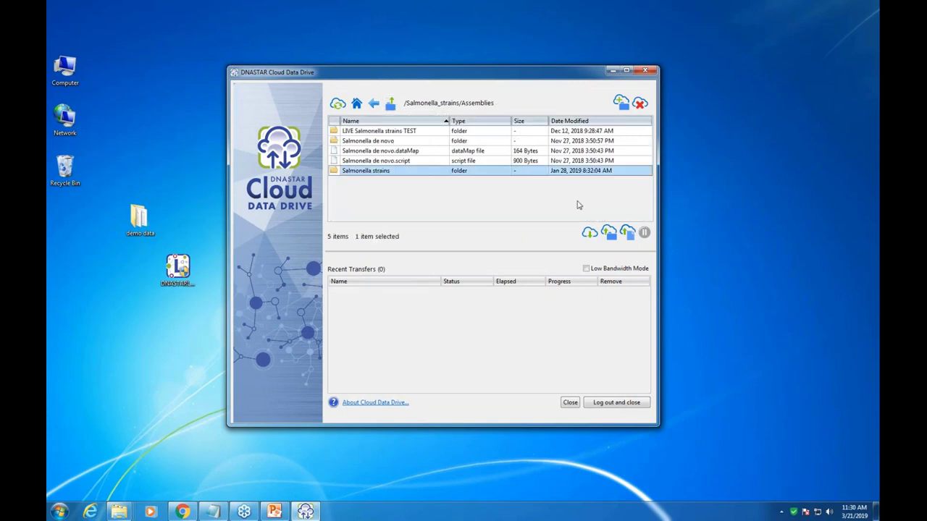
double_click(364, 173)
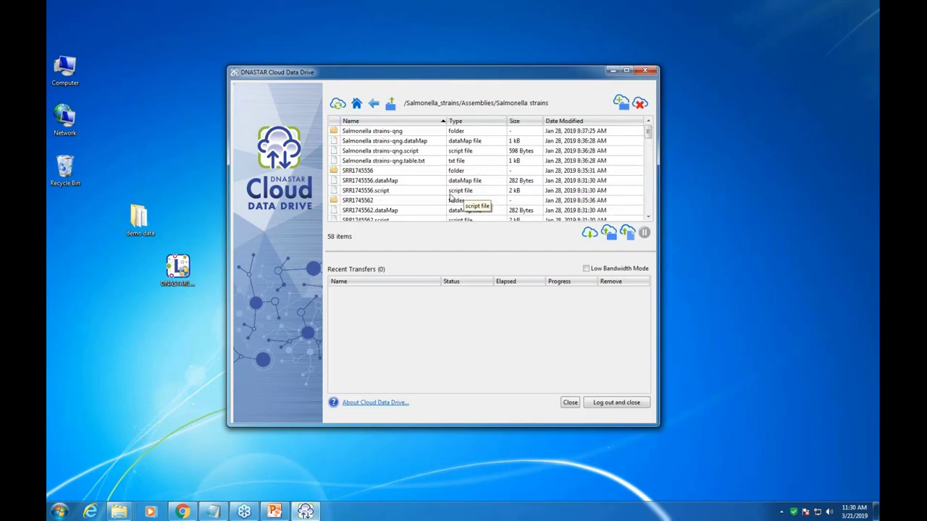
Check the Salmonella strains-qng and Salmonella de novo folders, then select LIVE Salmonella strains TEST
left_click(389, 132)
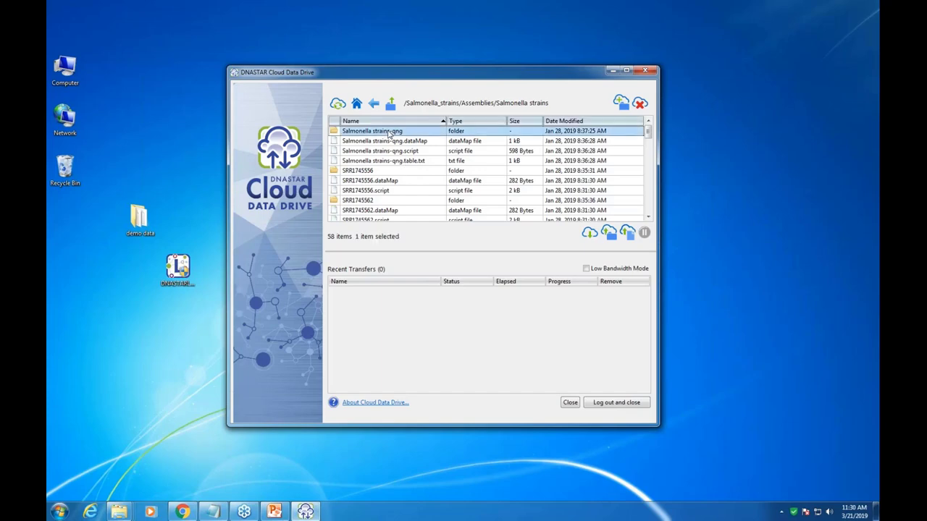
double_click(388, 132)
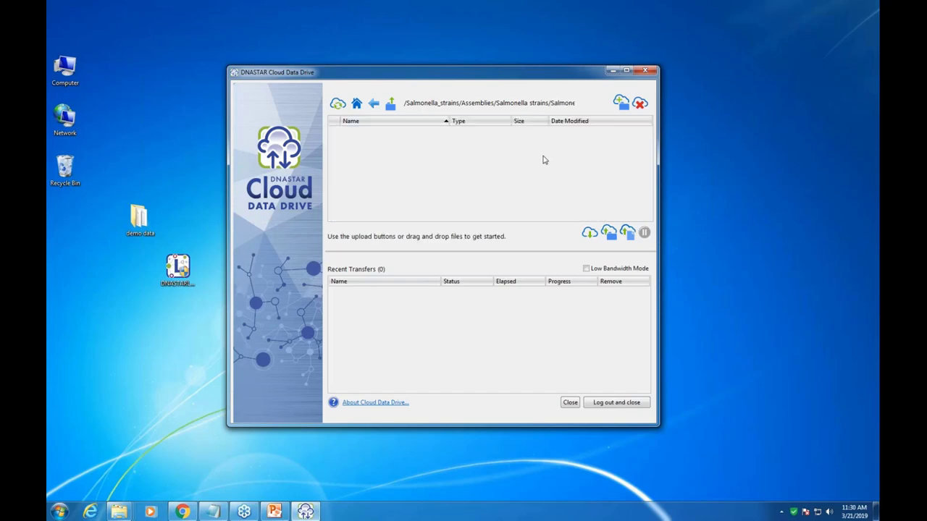
left_click(390, 103)
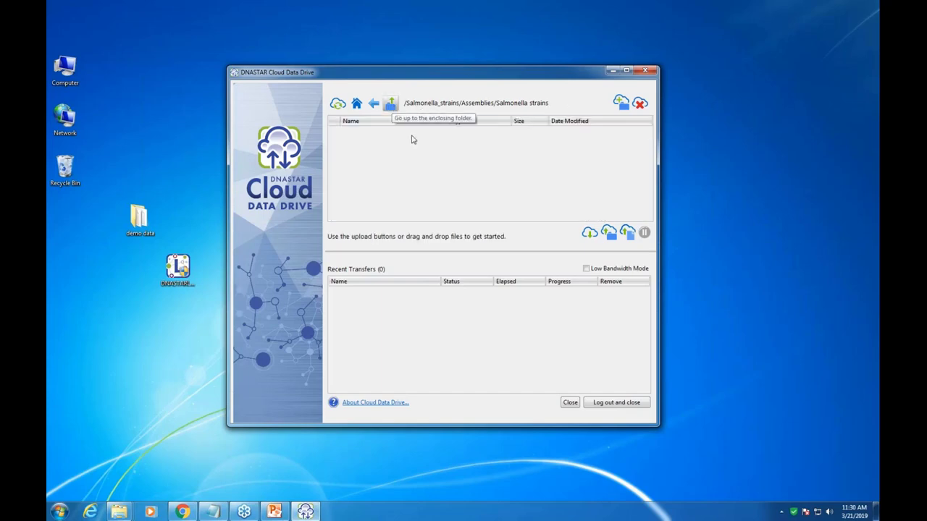
left_click(390, 103)
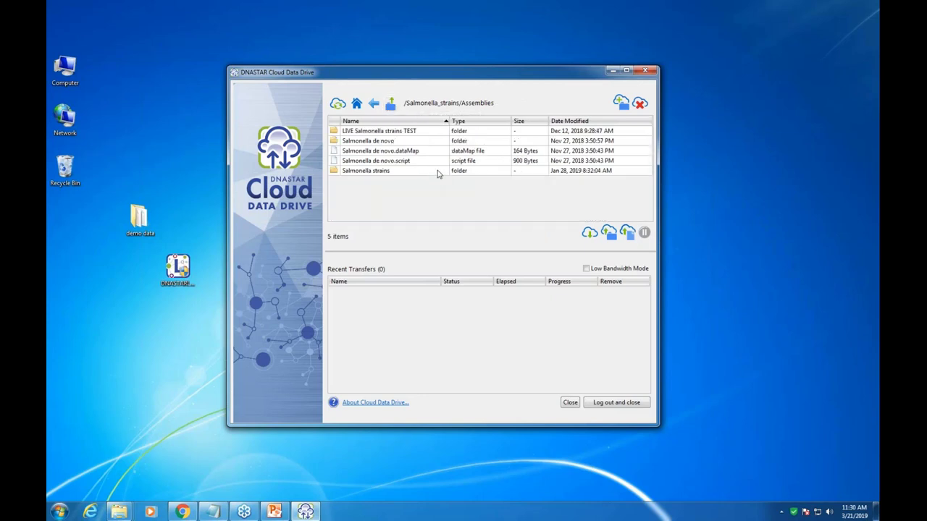
double_click(385, 142)
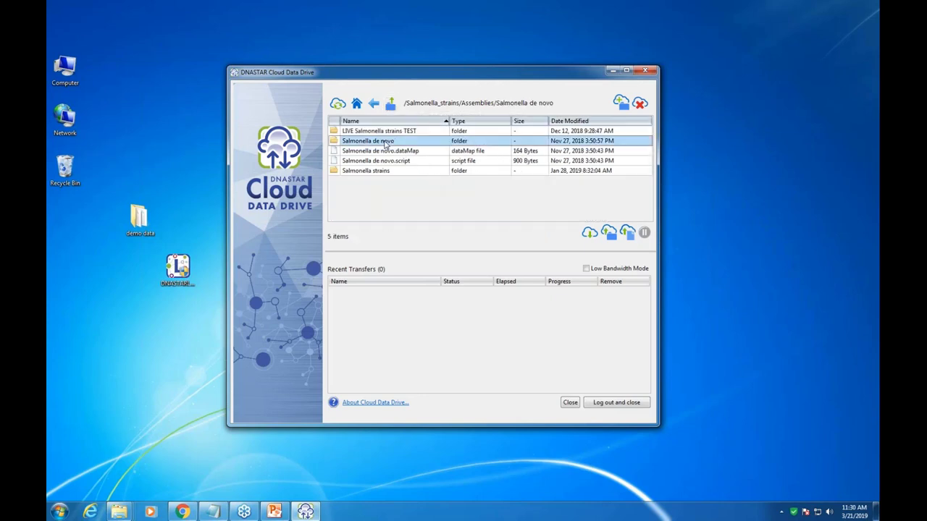
left_click(390, 105)
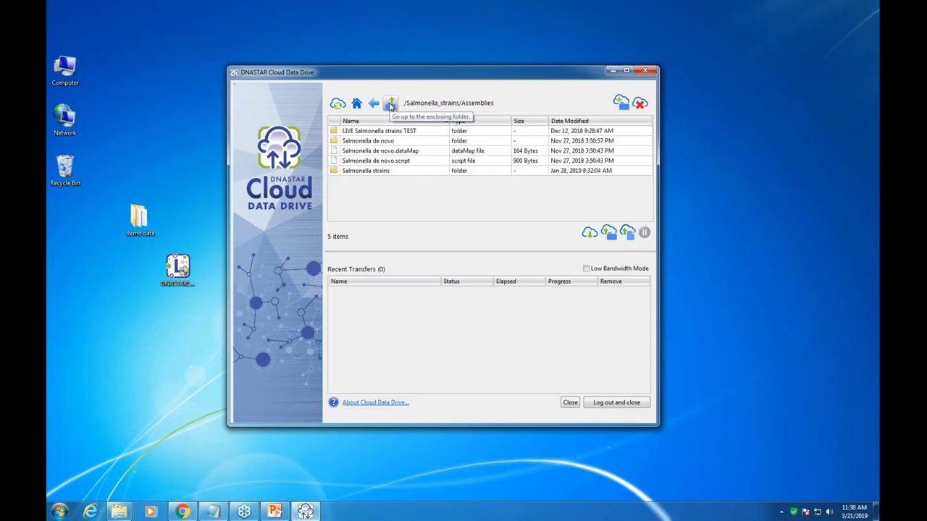
left_click(389, 133)
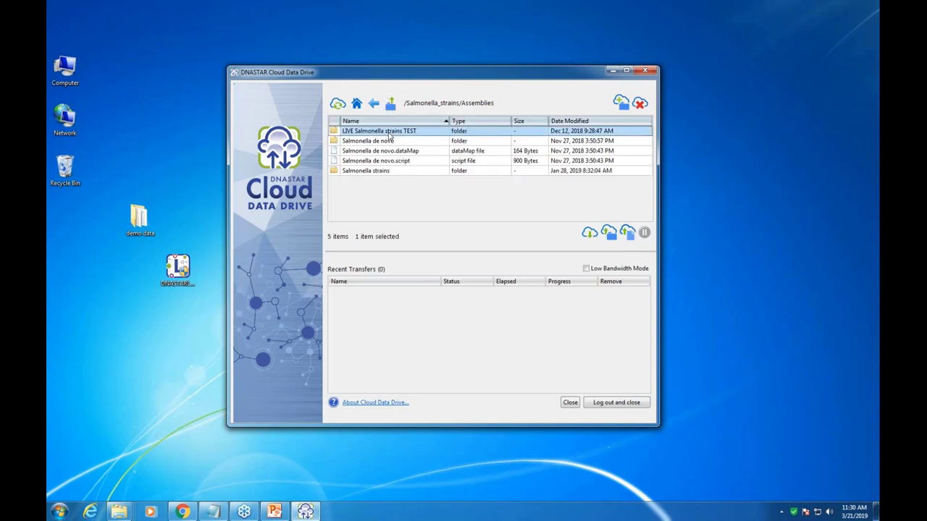
Open LIVE Salmonella strains TEST and its -qng results folder, then select LIVE Salmonella strains TEST.astar
double_click(389, 133)
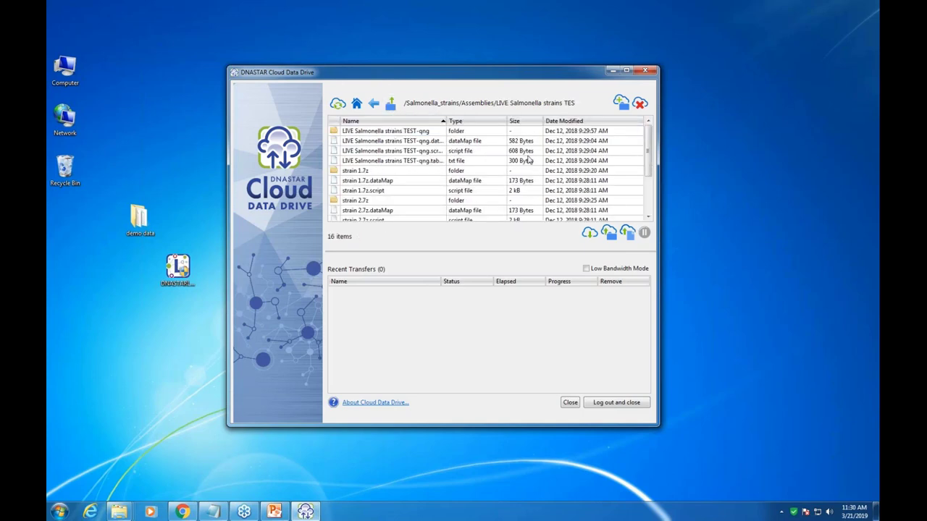
double_click(395, 133)
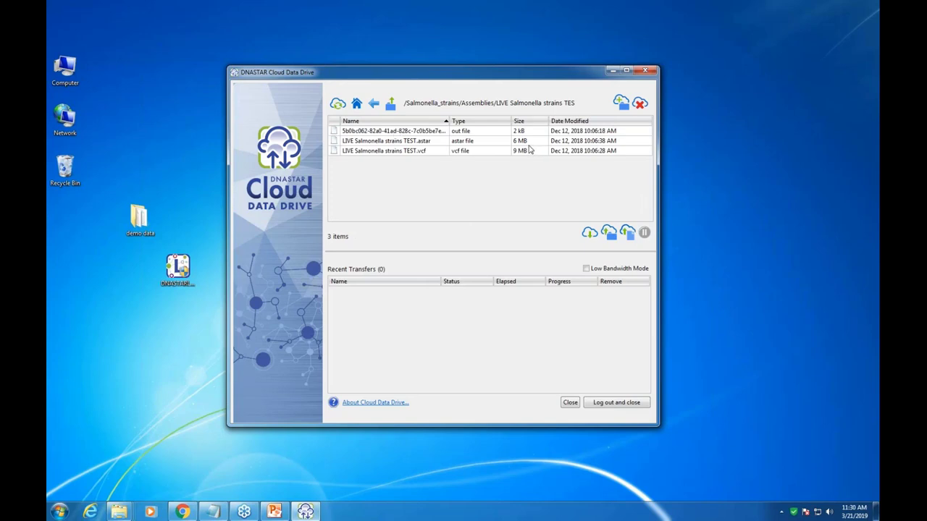
left_click(406, 143)
left_click(407, 145)
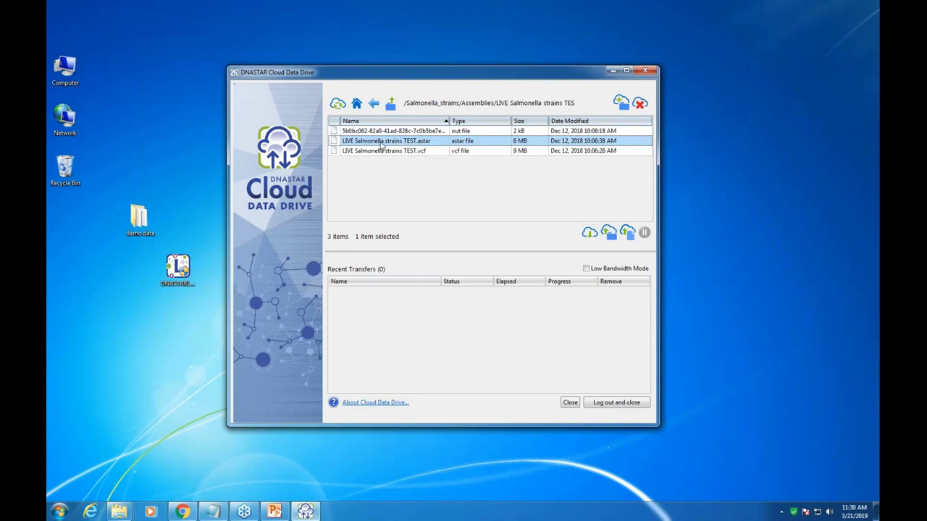
Download the selected .astar file, choosing Desktop as the destination folder
left_click(590, 234)
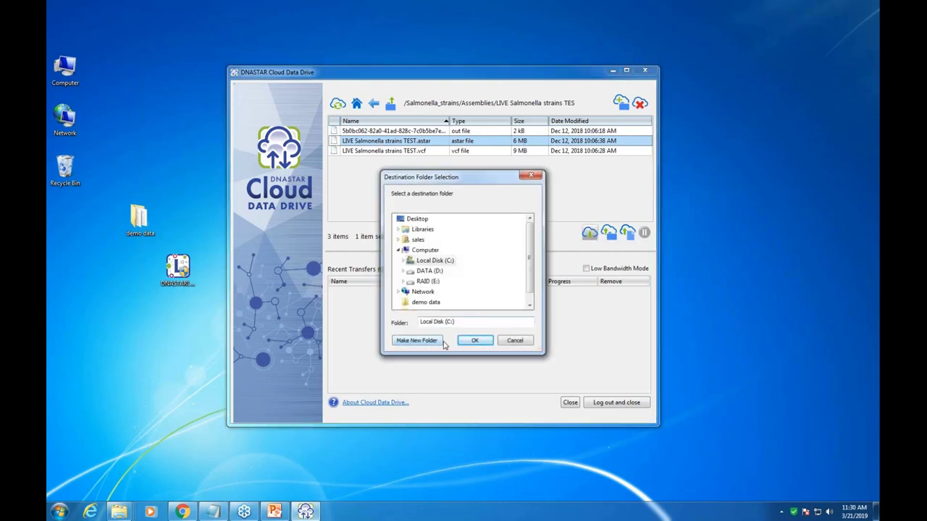
left_click(417, 219)
left_click(473, 341)
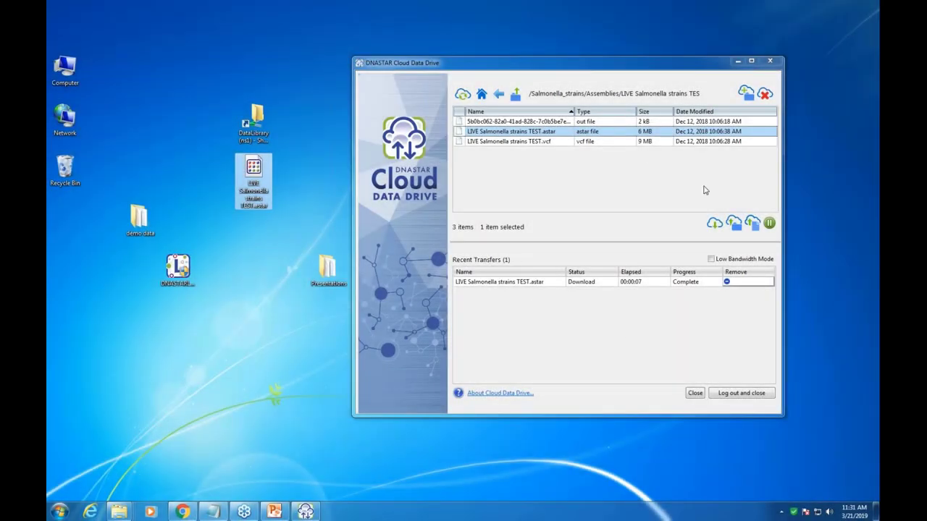
left_click_drag(646, 64, 648, 47)
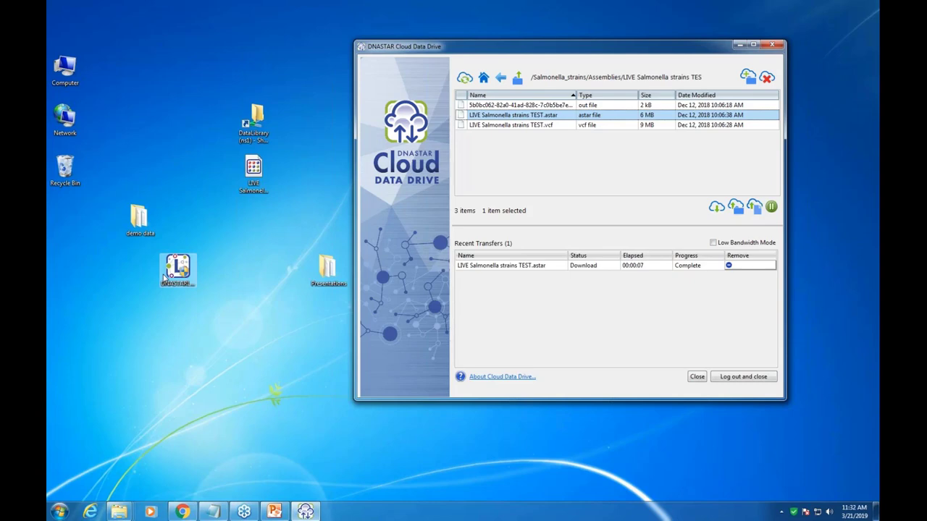
left_click(182, 512)
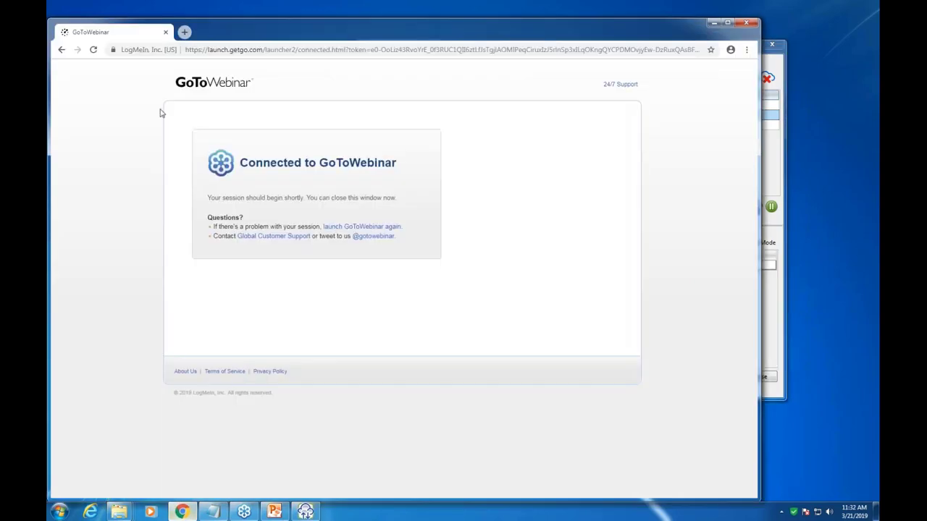
left_click(183, 32)
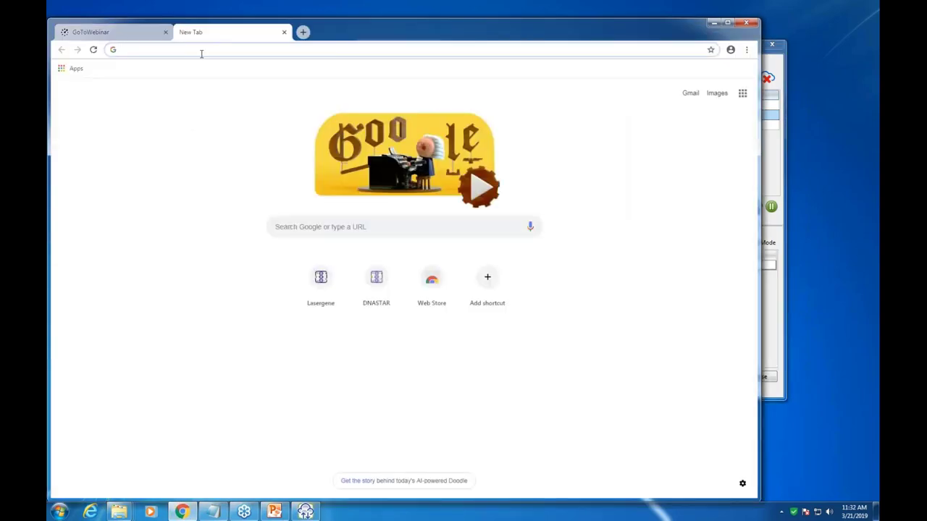
type("www.")
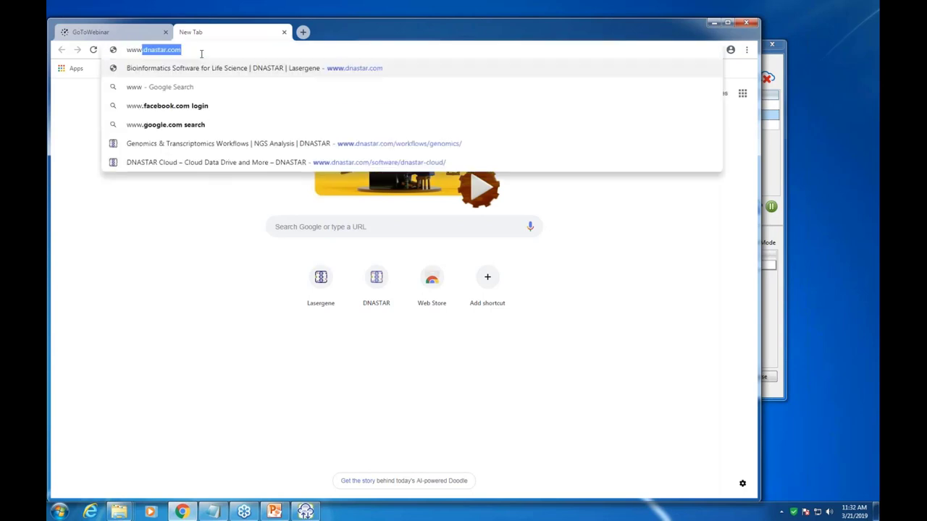
type("dnastar")
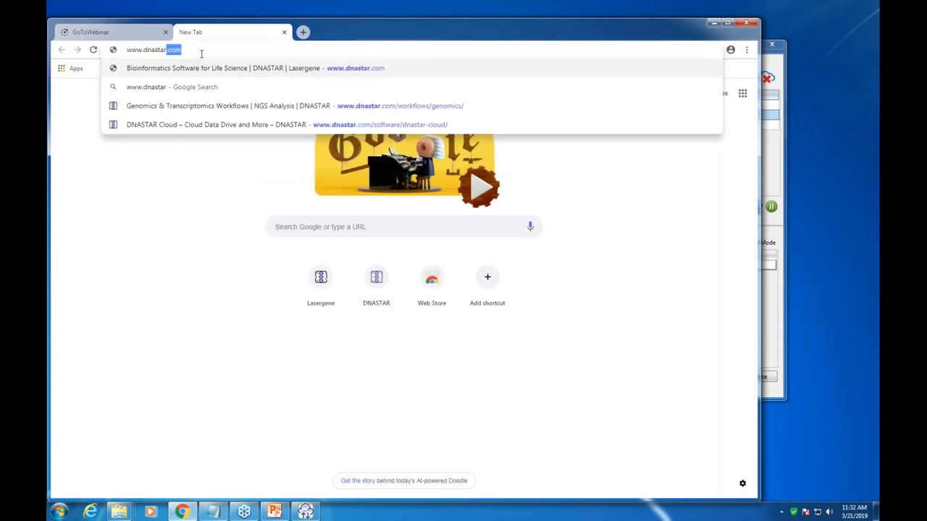
key("Return")
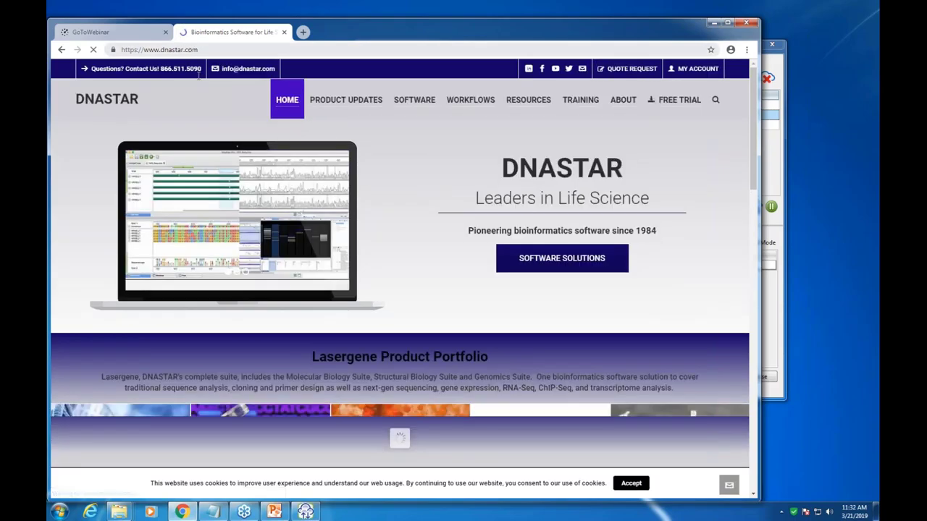
Open the DNASTAR Cloud product page and scroll down to its Data Security section
mouse_move(414, 101)
left_click(420, 221)
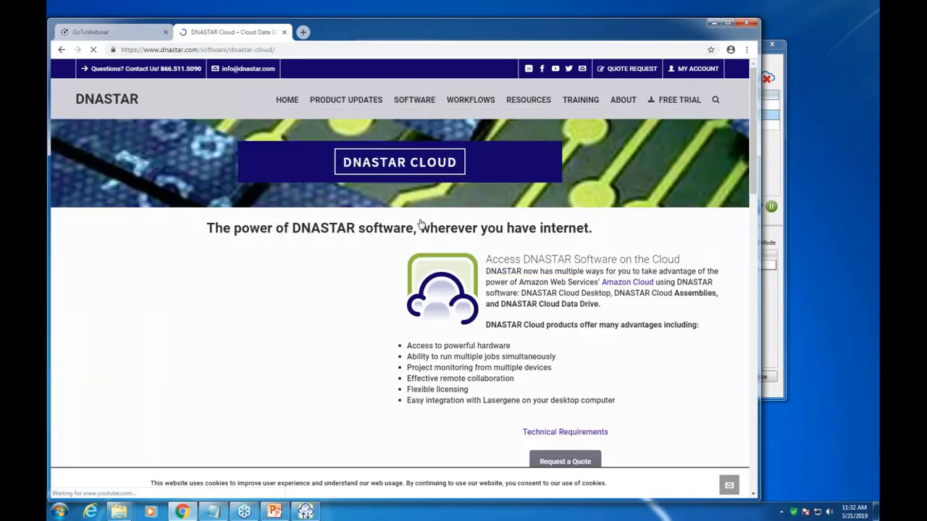
scroll(176, 183, "down", 10)
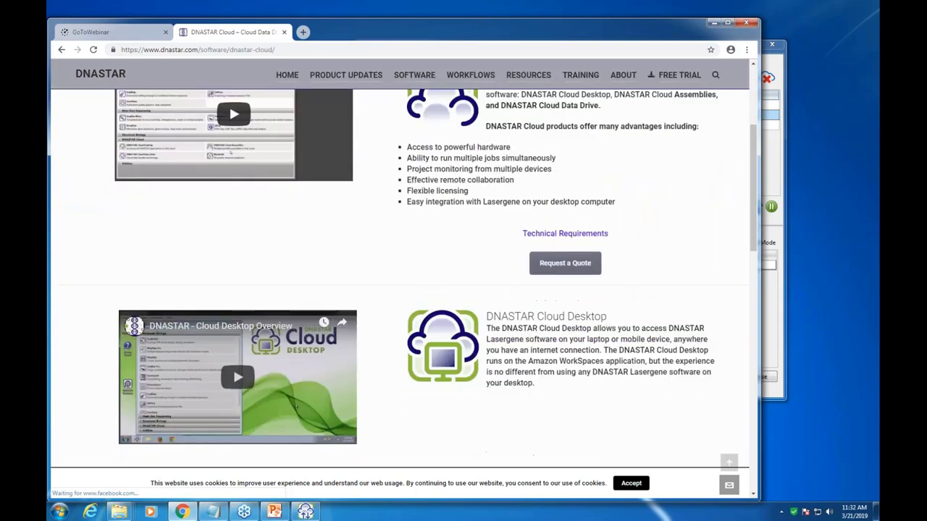
scroll(174, 180, "down", 3)
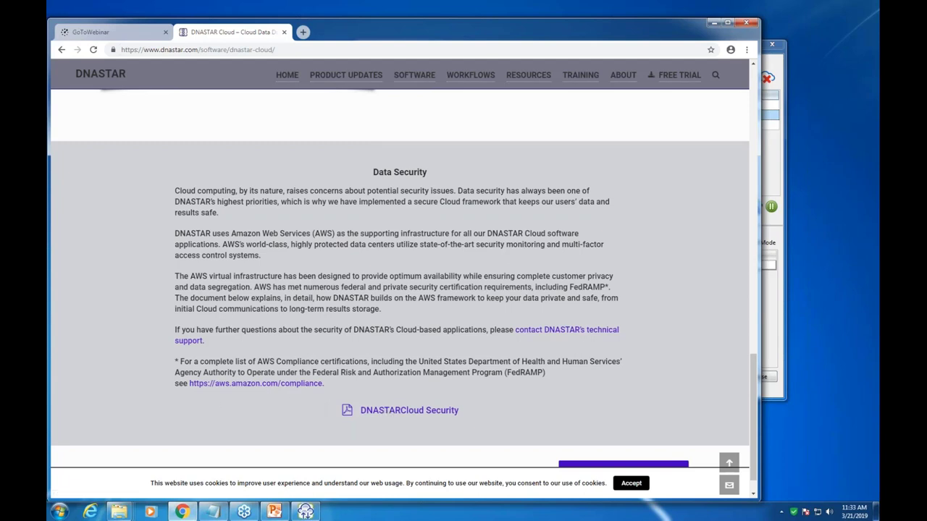
Open the DNASTARCloud Security PDF and read its authentication, encryption and AWS computation pages
left_click(388, 411)
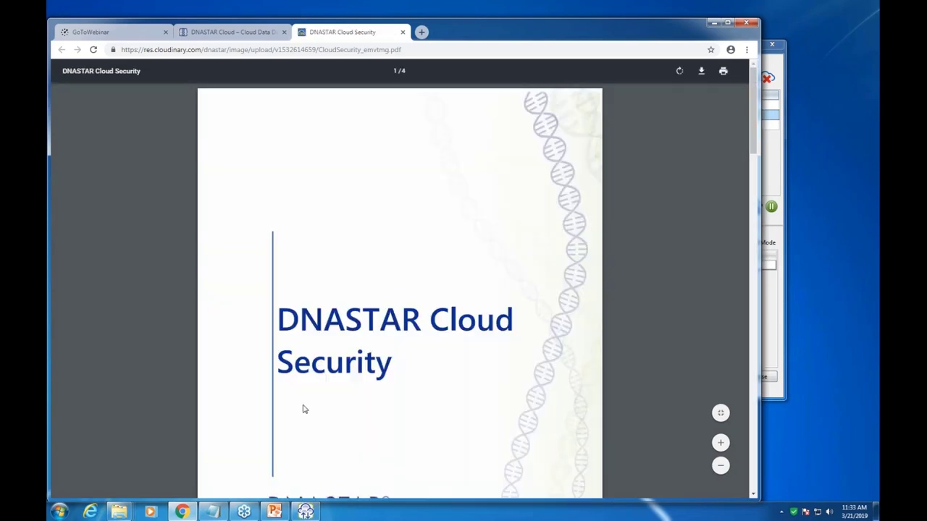
scroll(369, 377, "down", 8)
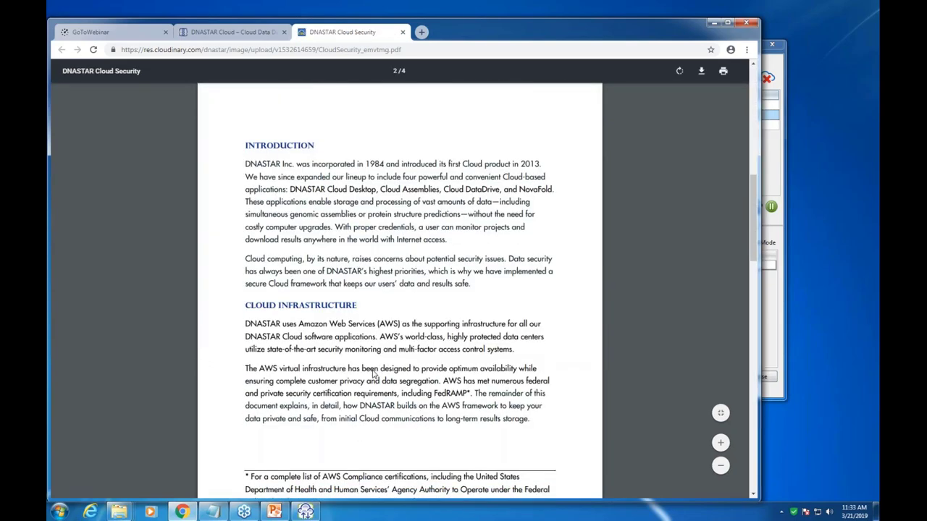
scroll(373, 373, "down", 10)
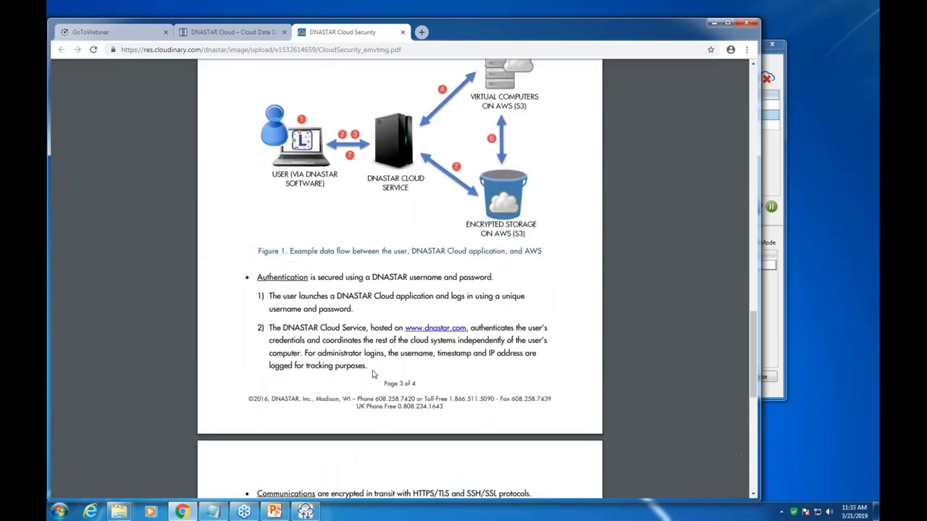
scroll(373, 374, "down", 5)
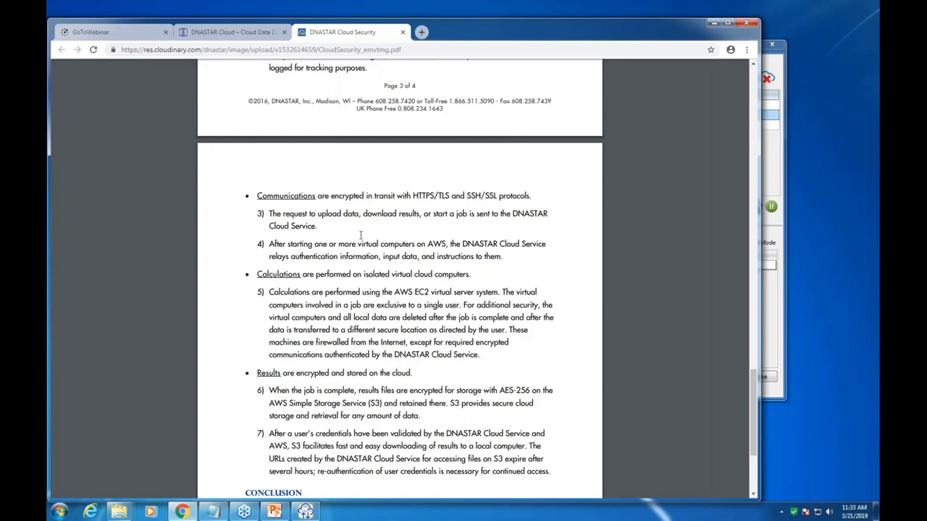
scroll(422, 343, "down", 5)
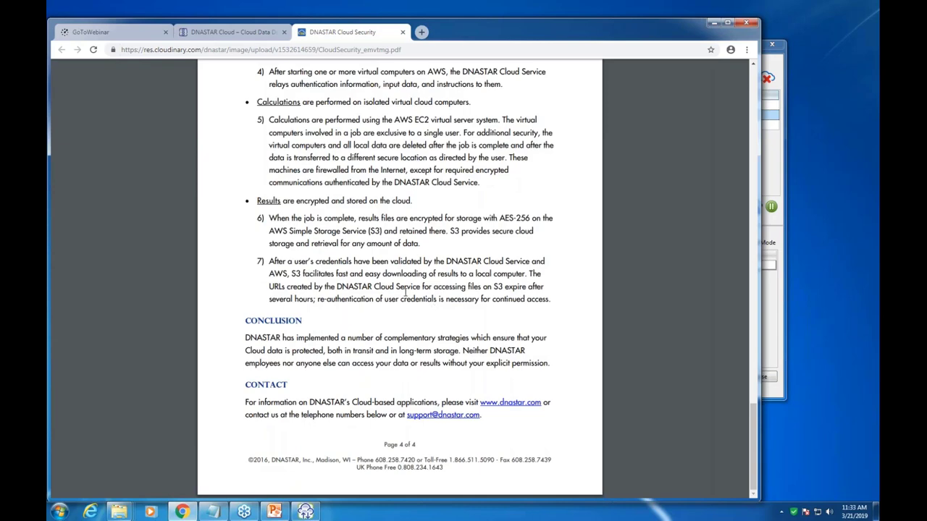
scroll(407, 292, "up", 4)
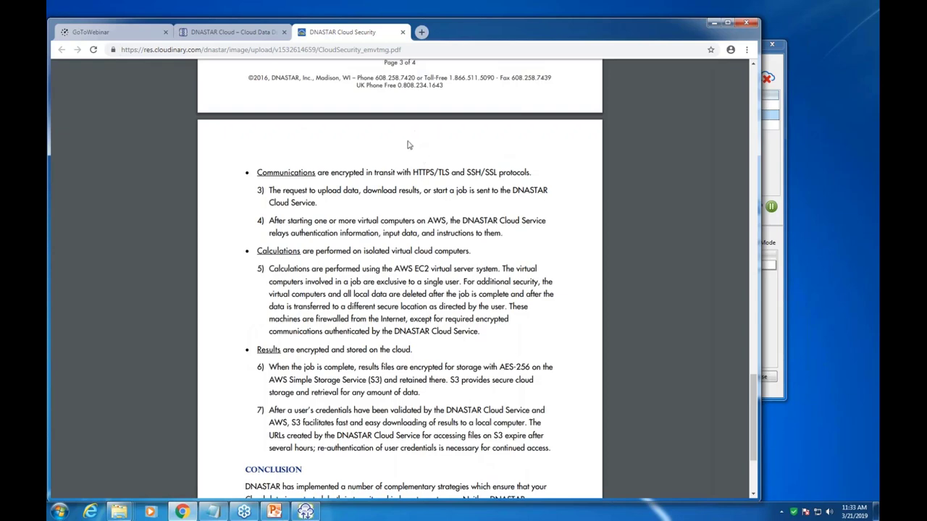
scroll(408, 145, "up", 4)
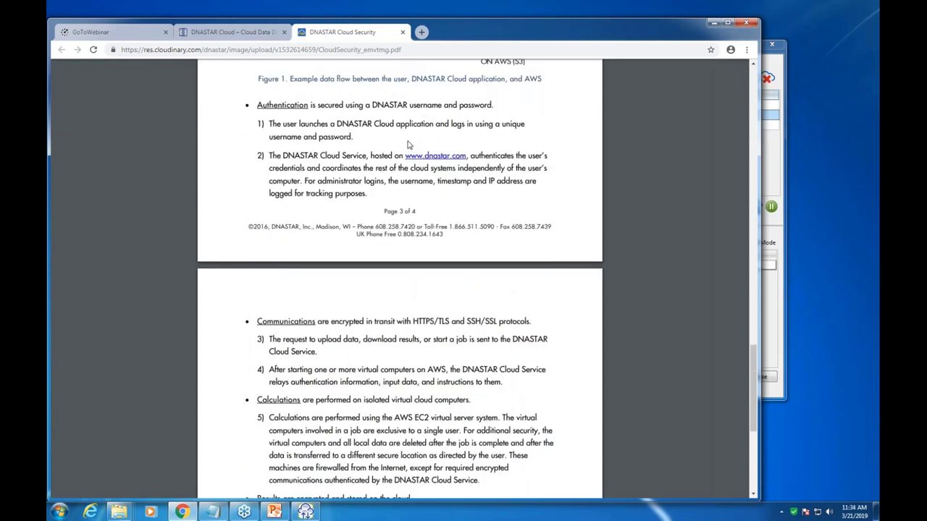
key("super")
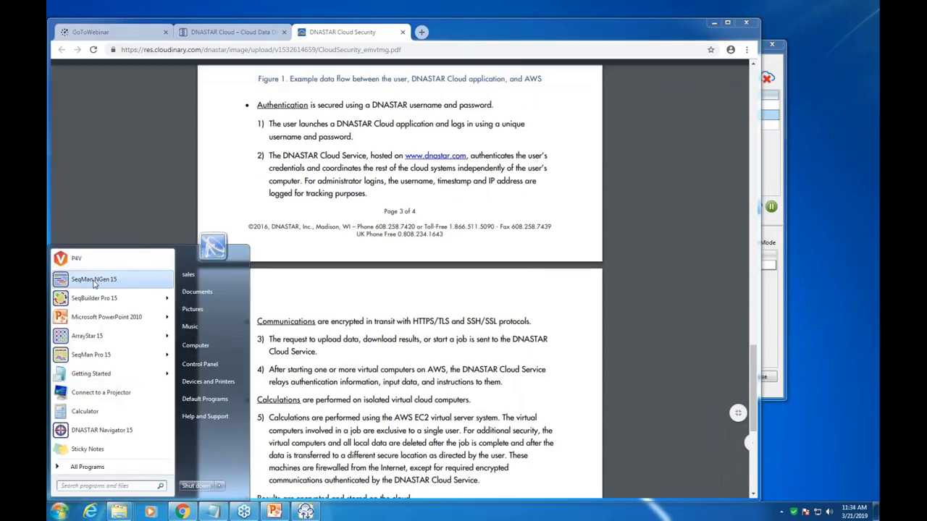
Relaunch SeqMan NGen 15, open help from its Help menu, and enlarge the window that appears
left_click(426, 234)
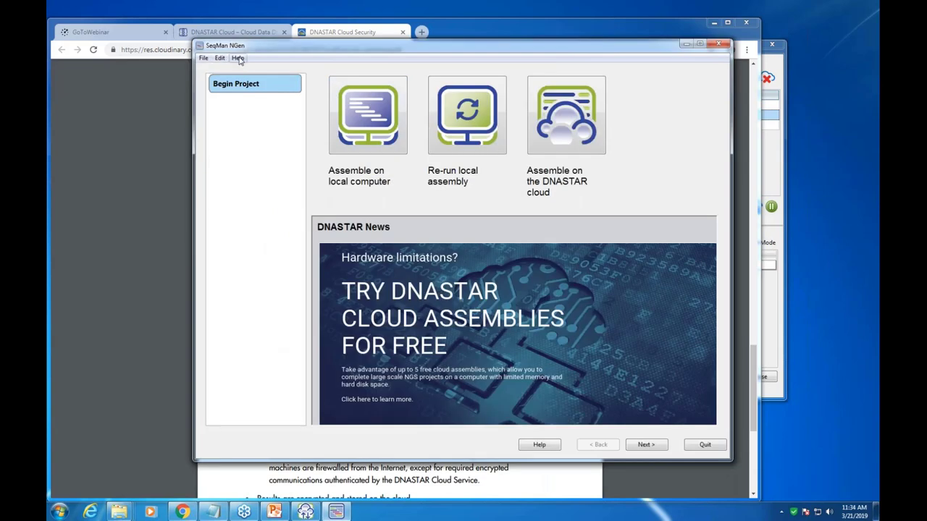
left_click(238, 58)
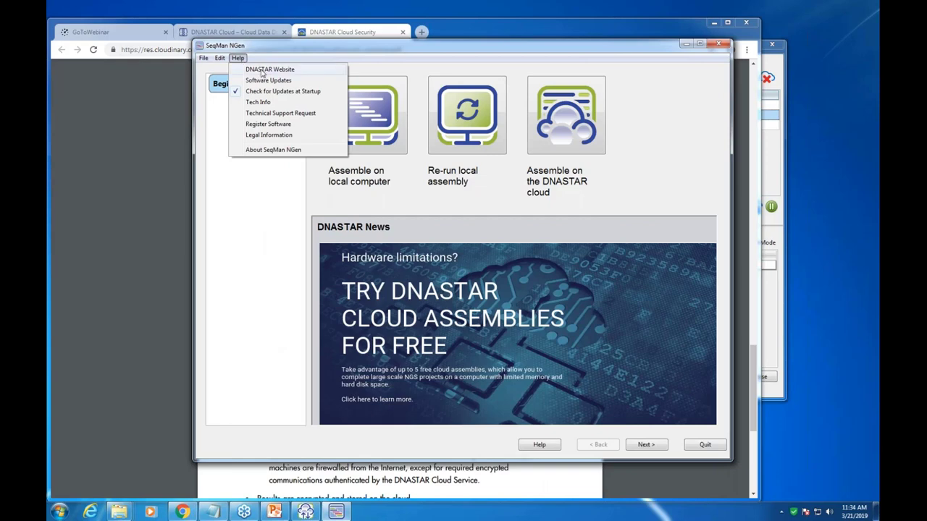
left_click(268, 69)
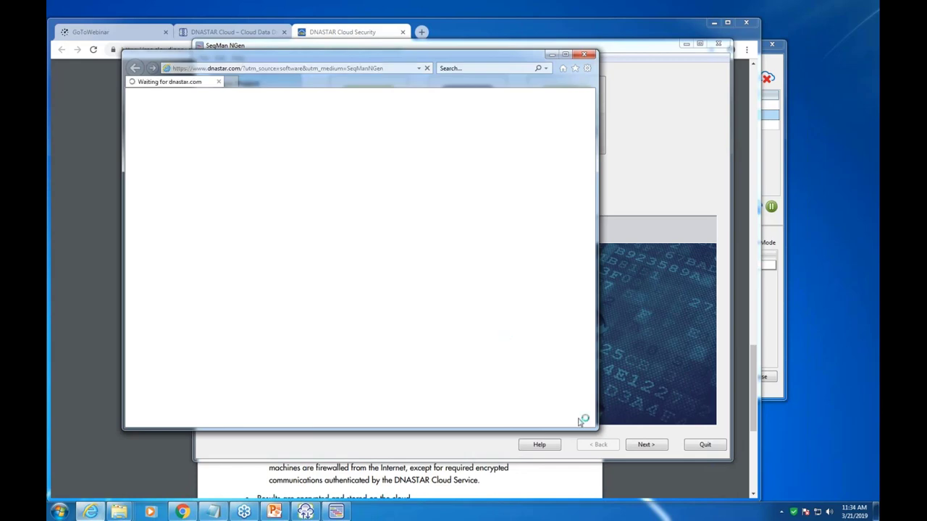
left_click_drag(598, 430, 732, 478)
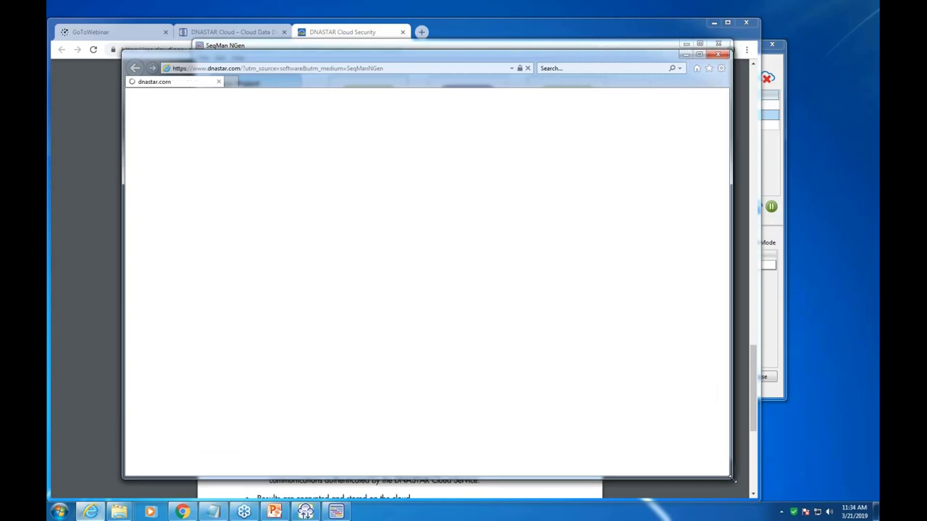
left_click_drag(401, 58, 394, 139)
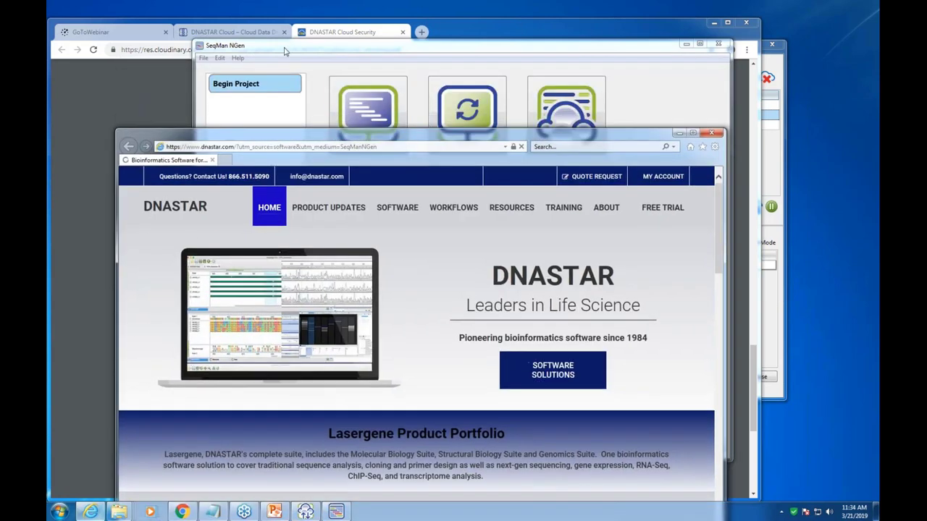
left_click(286, 50)
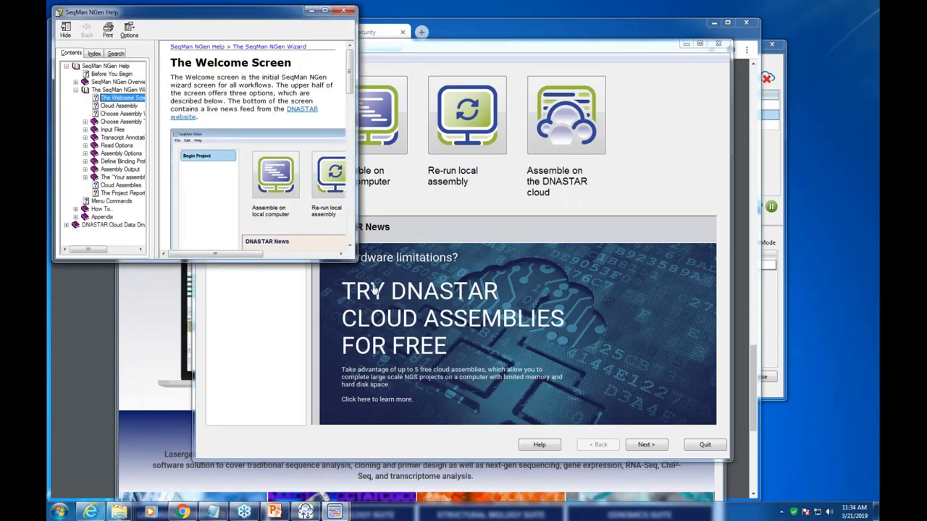
Enlarge the help window to read The Welcome Screen topic, then minimize it
left_click_drag(355, 259, 796, 478)
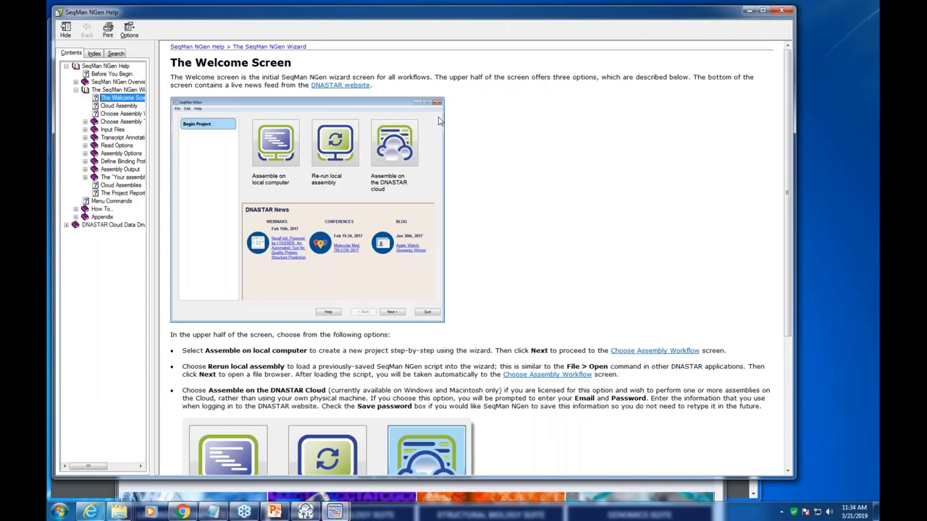
left_click(749, 12)
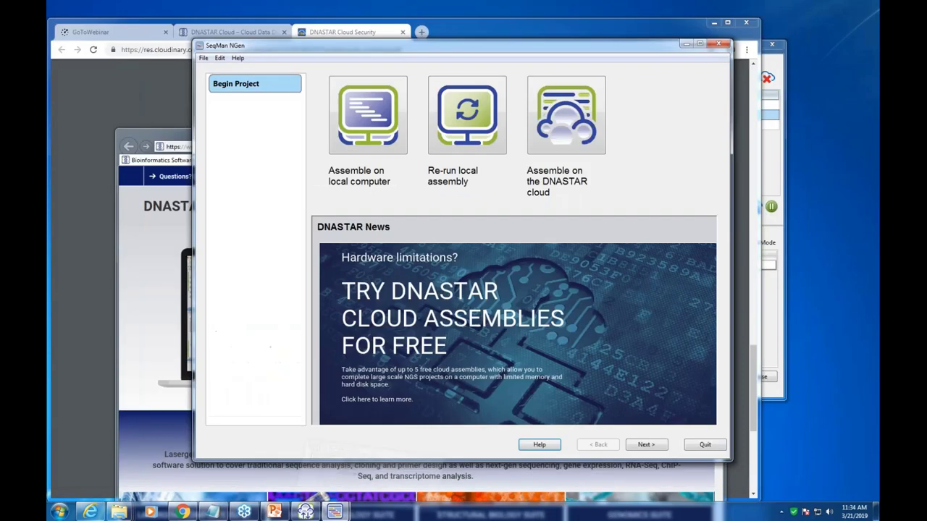
Switch Chrome to the Cloud Security tab and navigate to dnastar.com
left_click(406, 34)
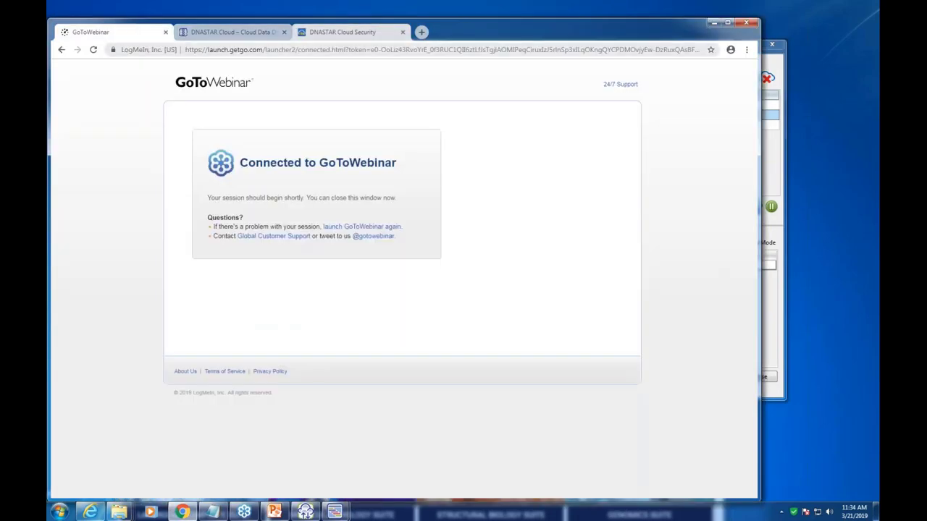
left_click(387, 32)
left_click(407, 51)
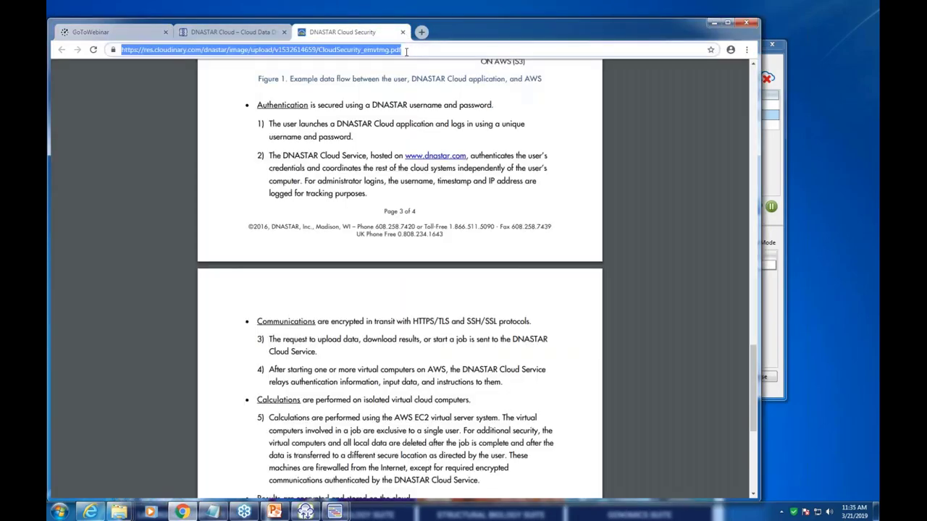
type("dnastar.com")
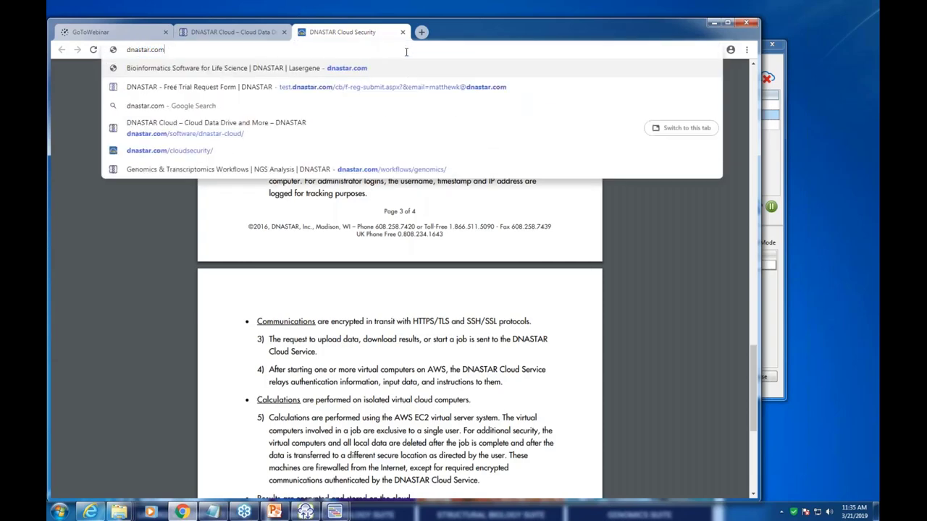
key("Return")
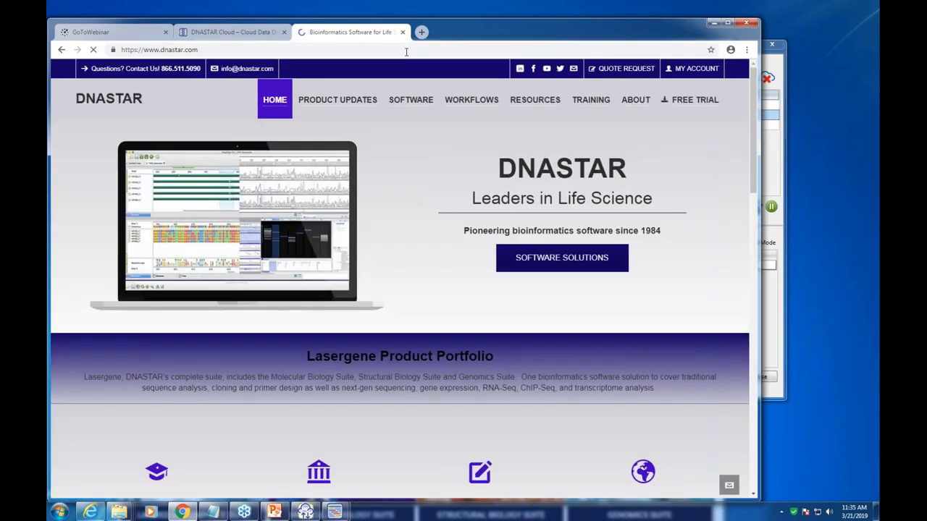
Open the SeqMan NGen user guide from Training > Help + Tutorials
mouse_move(575, 106)
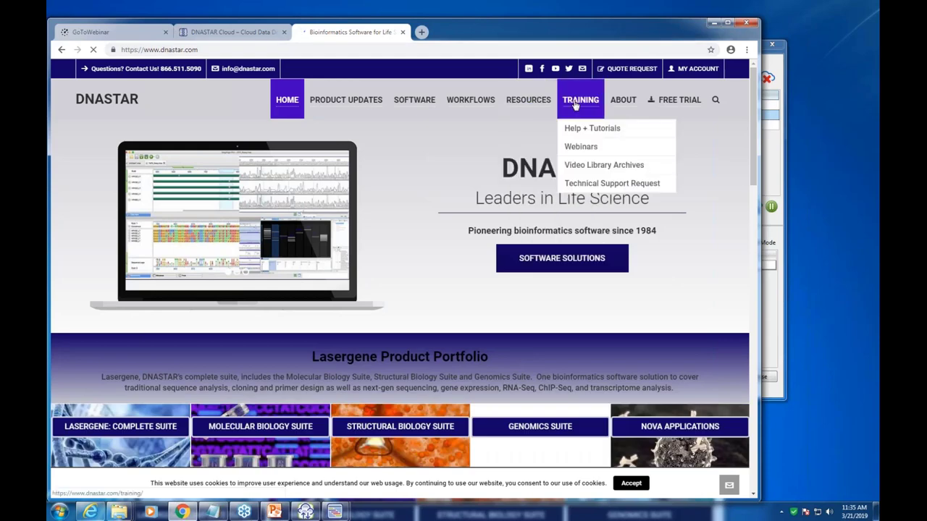
left_click(577, 130)
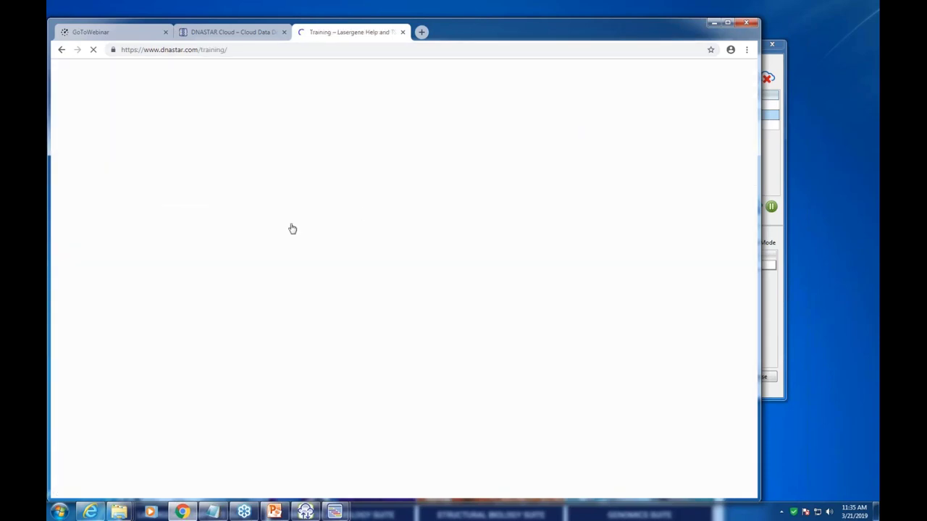
scroll(200, 293, "down", 1)
scroll(201, 293, "down", 3)
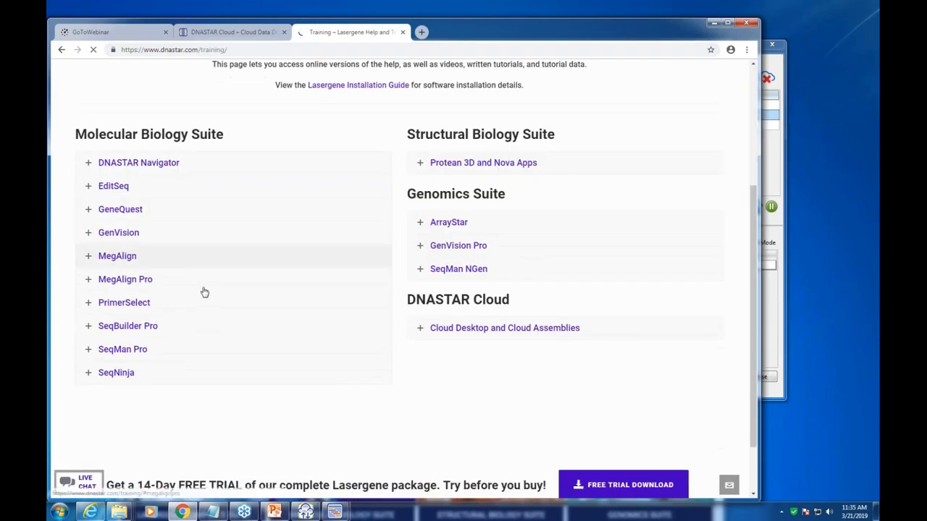
left_click(474, 270)
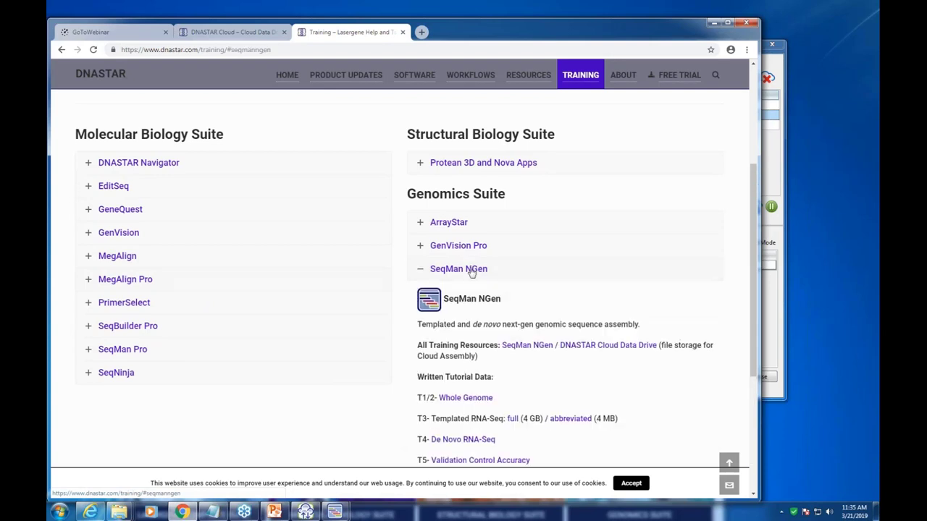
left_click(527, 347)
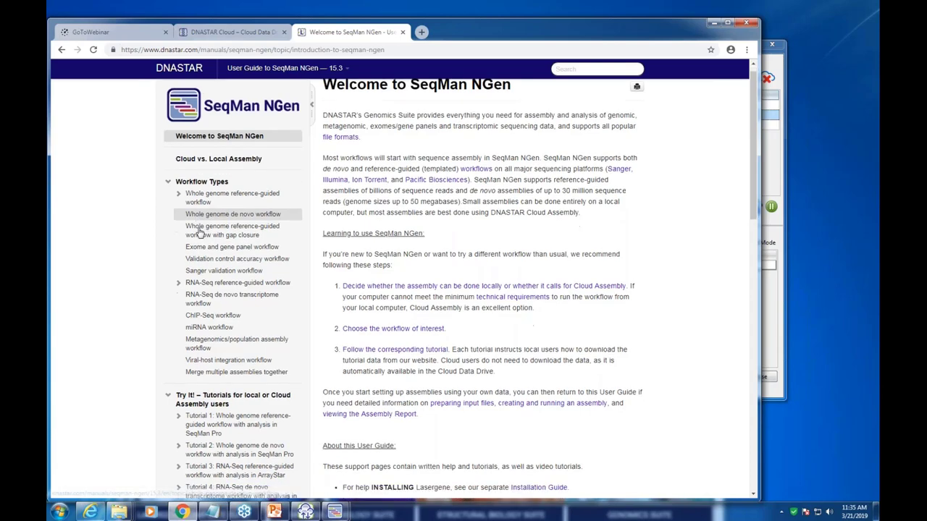
scroll(201, 232, "down", 2)
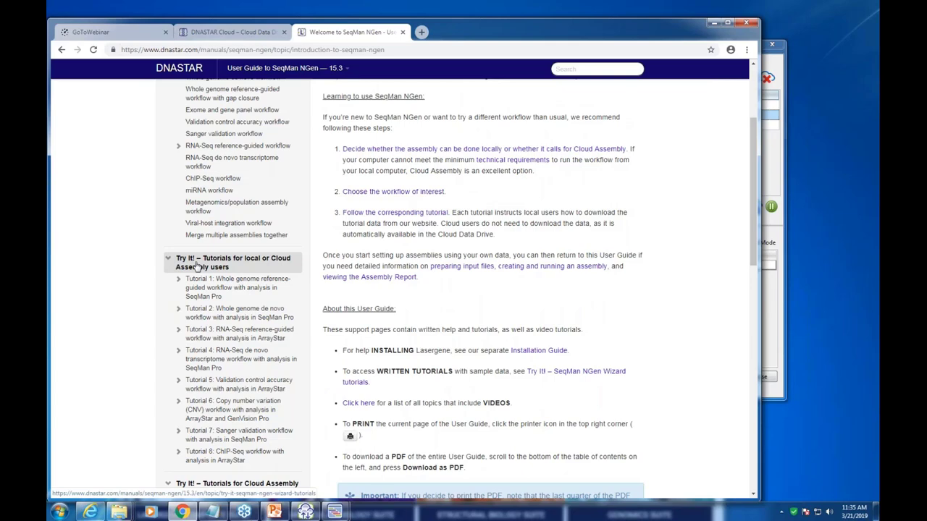
scroll(196, 267, "down", 3)
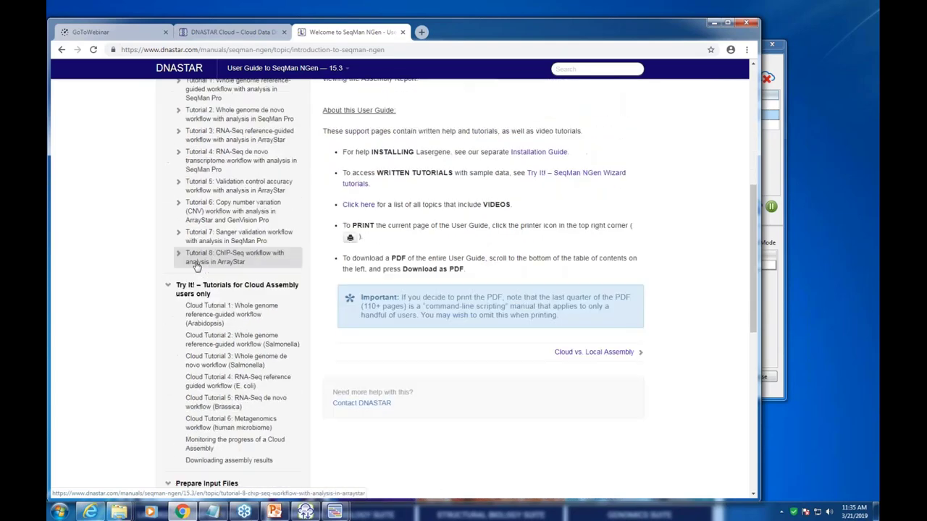
scroll(195, 267, "down", 1)
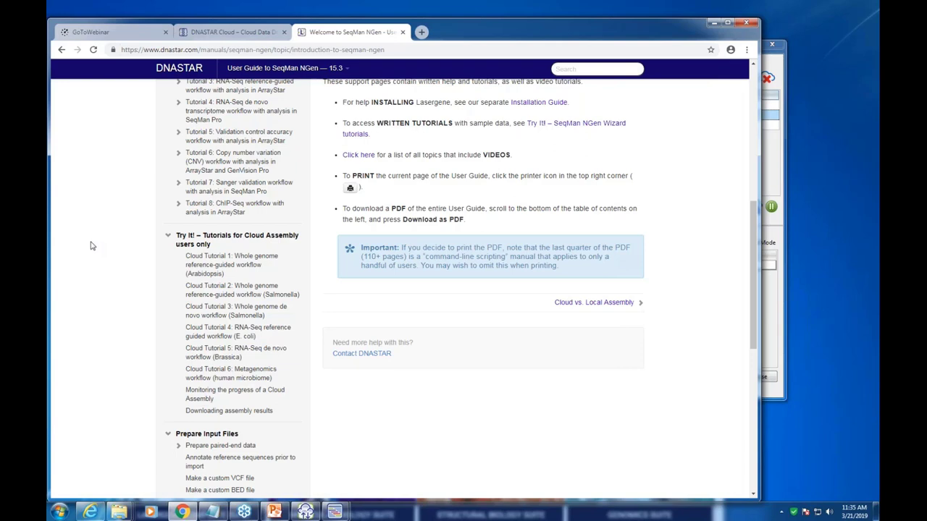
scroll(91, 246, "down", 3)
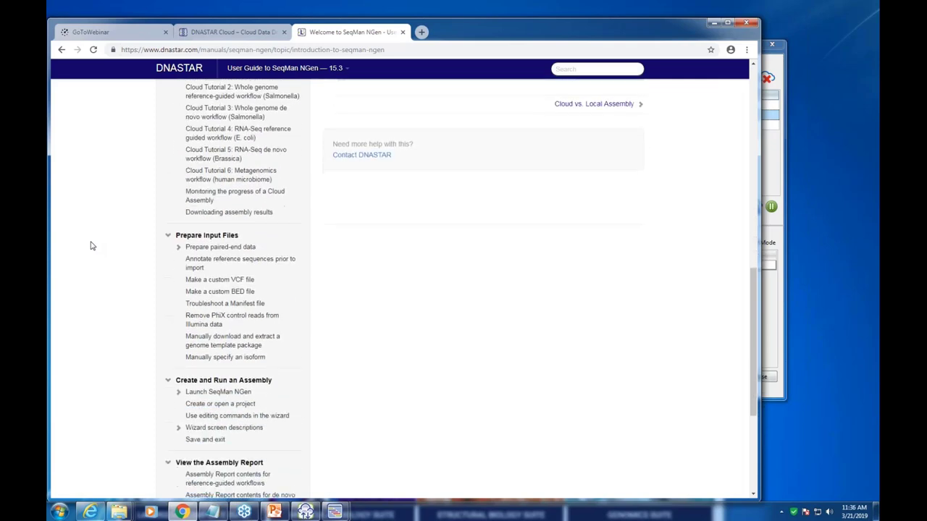
scroll(91, 246, "up", 3)
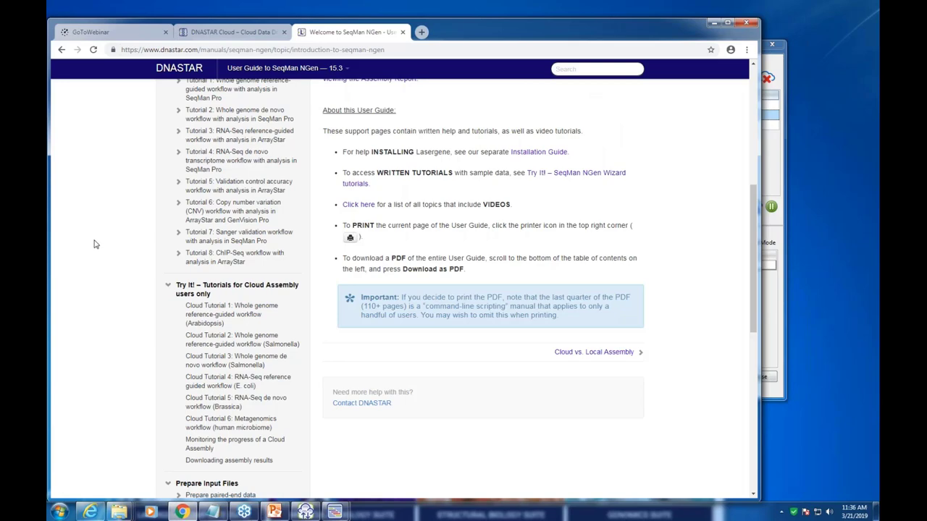
scroll(103, 239, "up", 5)
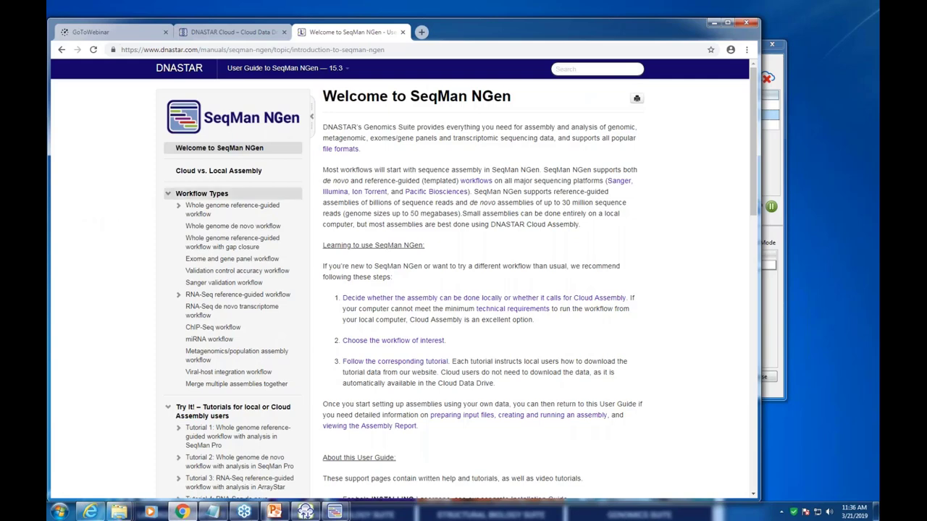
Collapse the seven guide sections from Workflow Types to Appendix, then shift the Chrome window aside
left_click(168, 194)
left_click(164, 217)
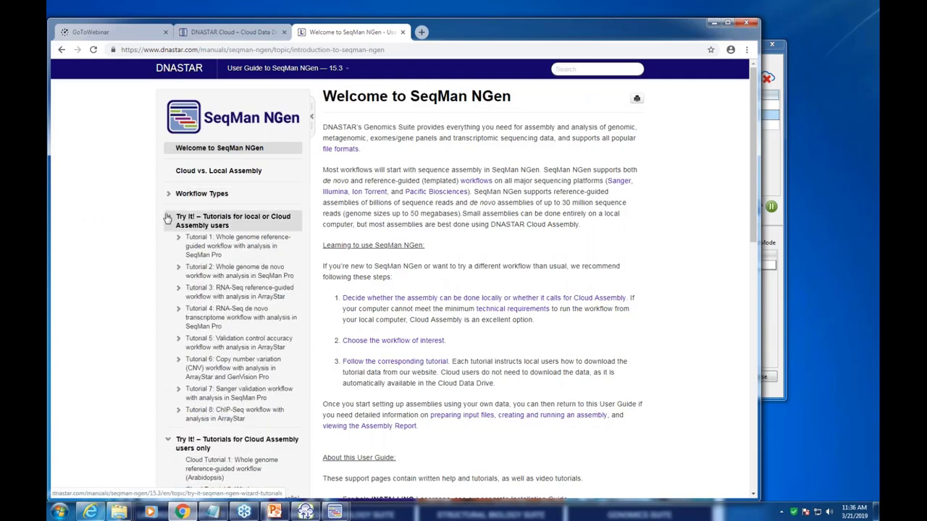
left_click(167, 251)
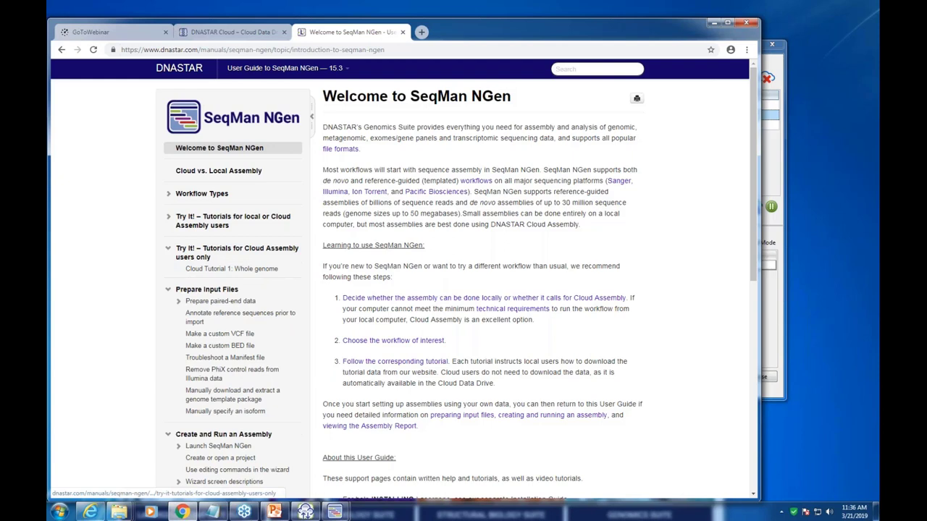
left_click(168, 279)
left_click(168, 304)
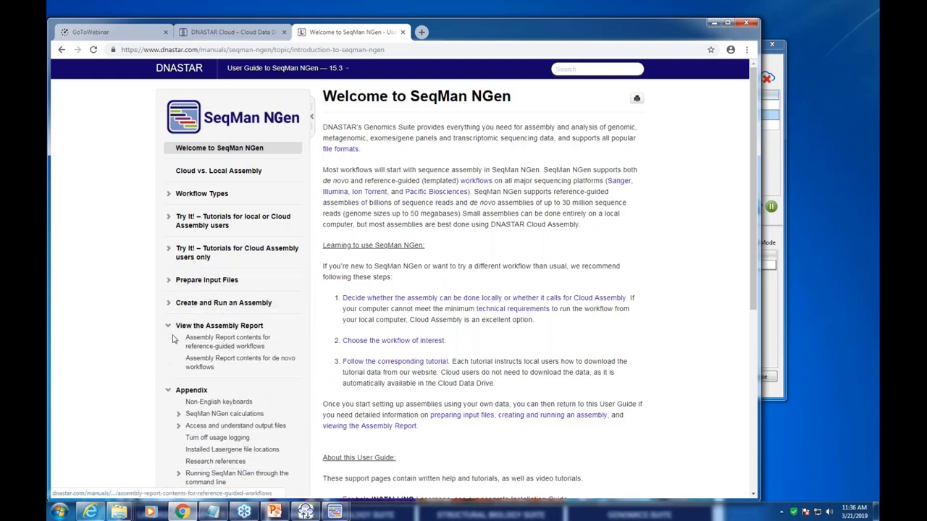
left_click(168, 326)
left_click(168, 349)
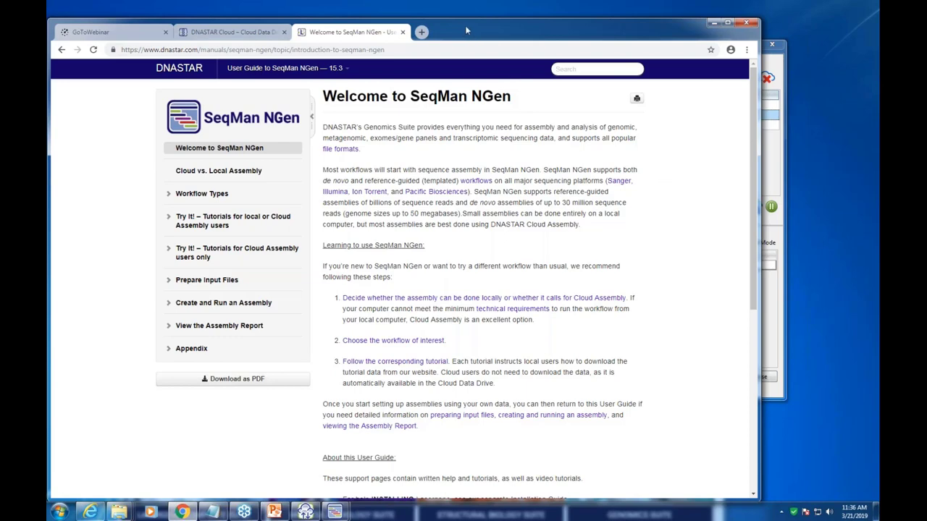
left_click_drag(468, 26, 527, 139)
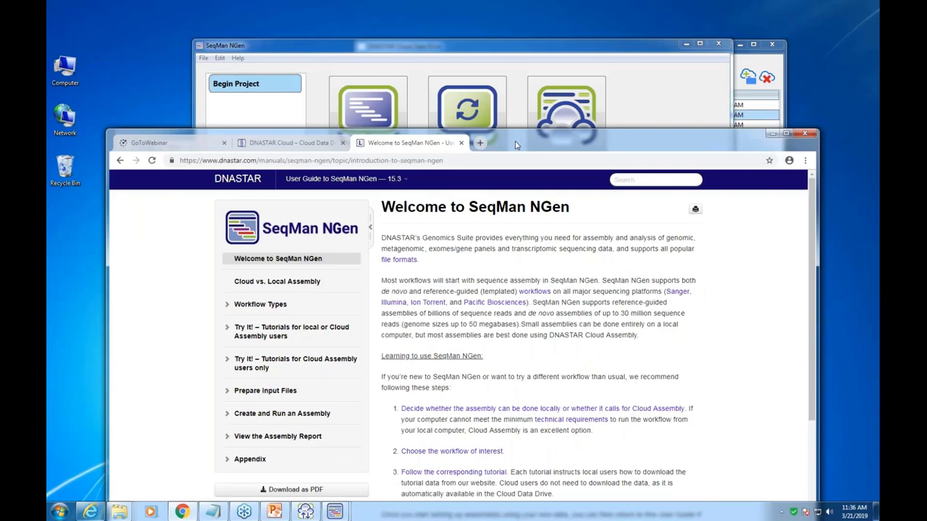
left_click_drag(511, 143, 489, 105)
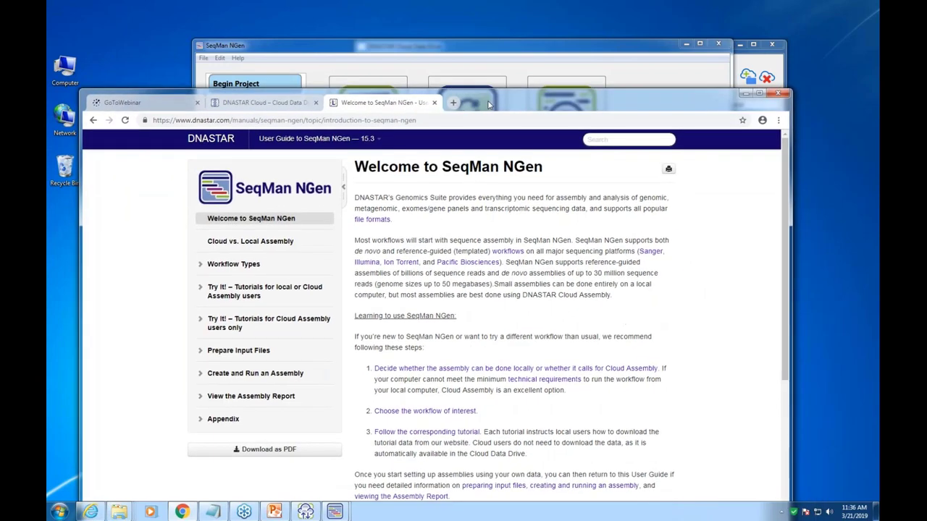